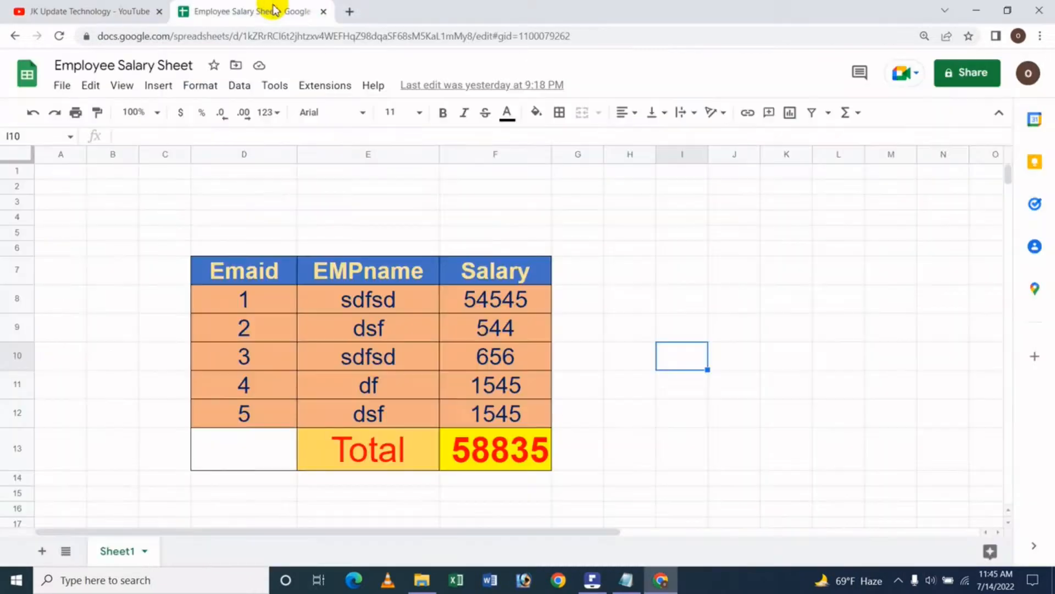
pyautogui.click(269, 10)
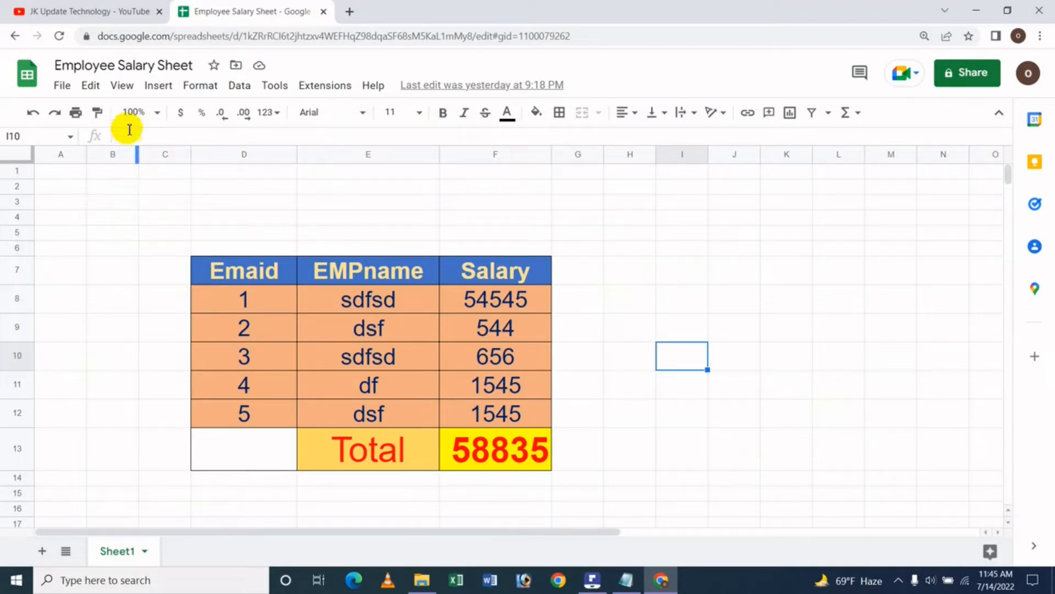
pyautogui.click(92, 86)
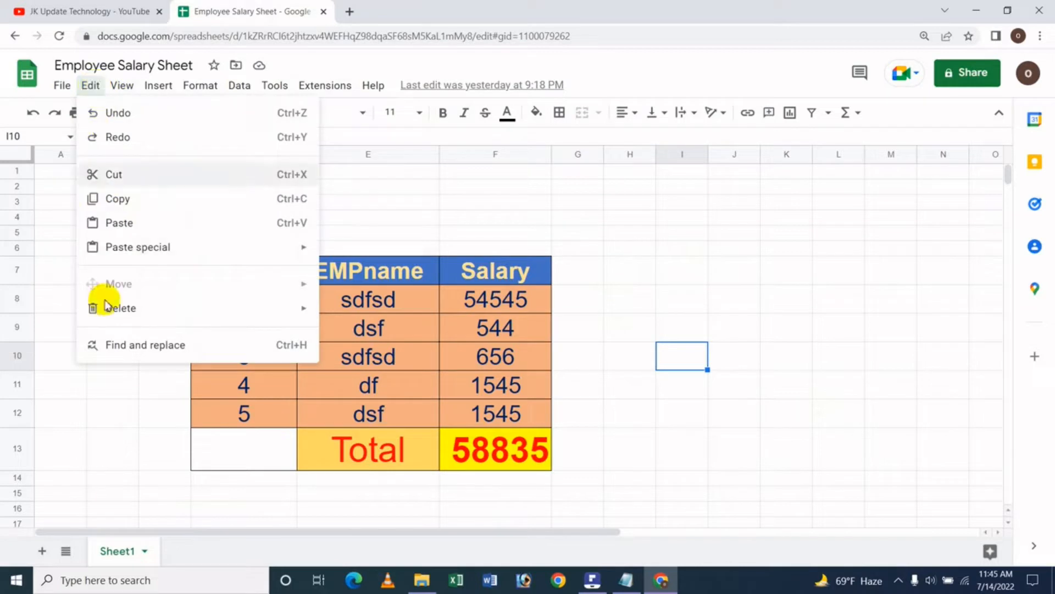
pyautogui.moveTo(157, 245)
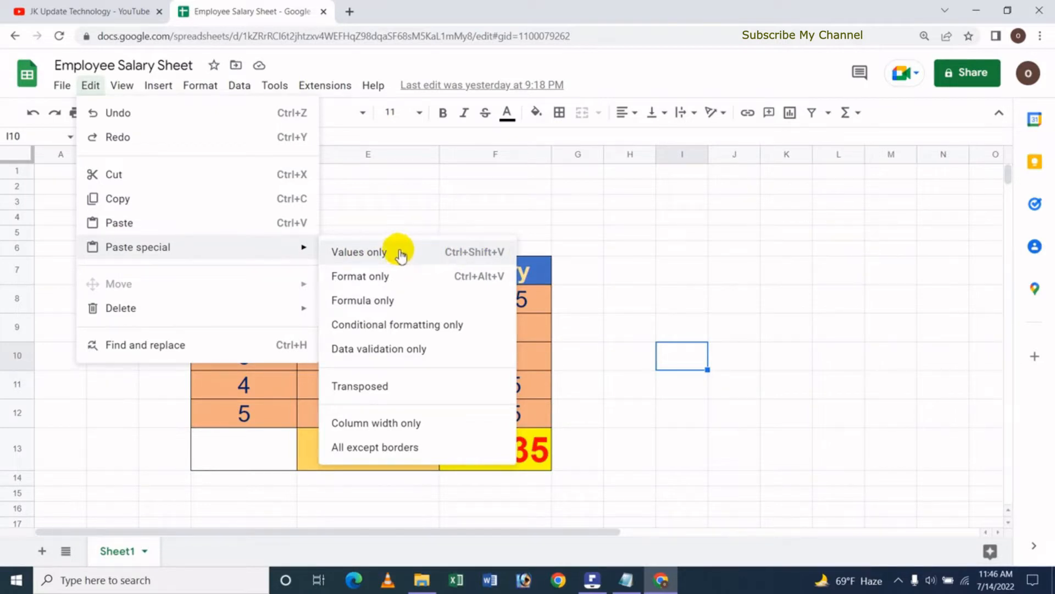
pyautogui.click(713, 235)
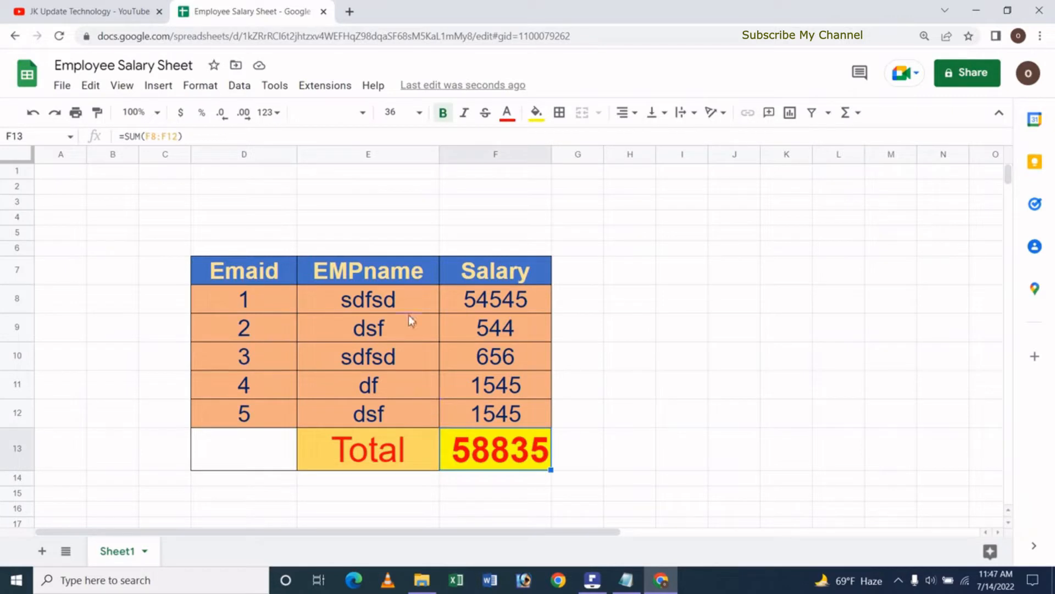
# Step: Copy the whole salary table in D7:F13, including the header and total rows
pyautogui.click(236, 270)
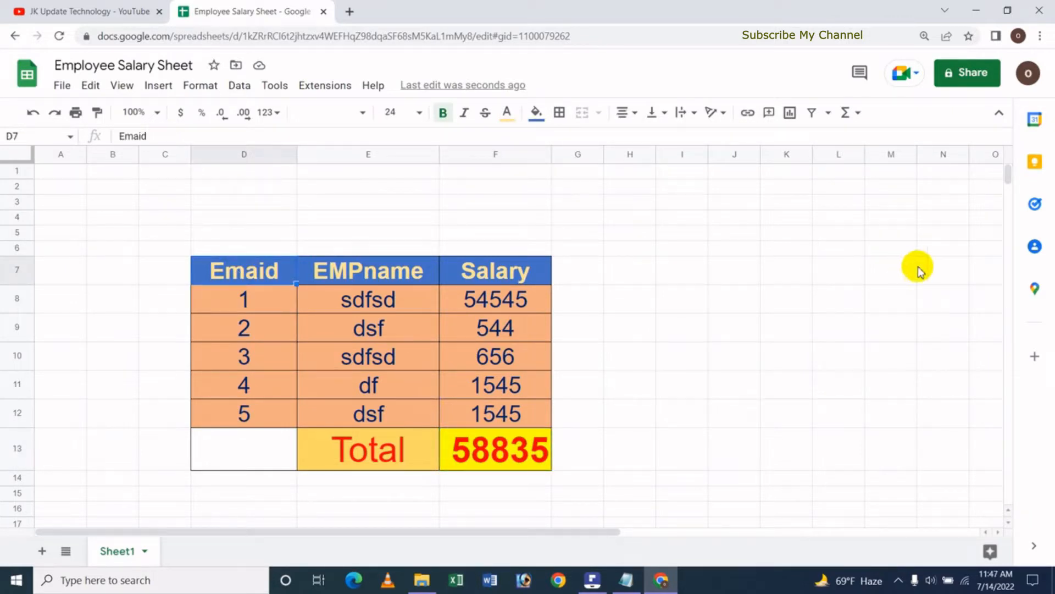
pyautogui.hotkey('shift', 'Right')
pyautogui.hotkey('shift', 'Right')
pyautogui.hotkey('shift', 'Down')
pyautogui.hotkey('shift', 'Down')
pyautogui.hotkey('shift', 'Down')
pyautogui.hotkey('shift', 'Down')
pyautogui.hotkey('shift', 'Down')
pyautogui.hotkey('shift', 'Down')
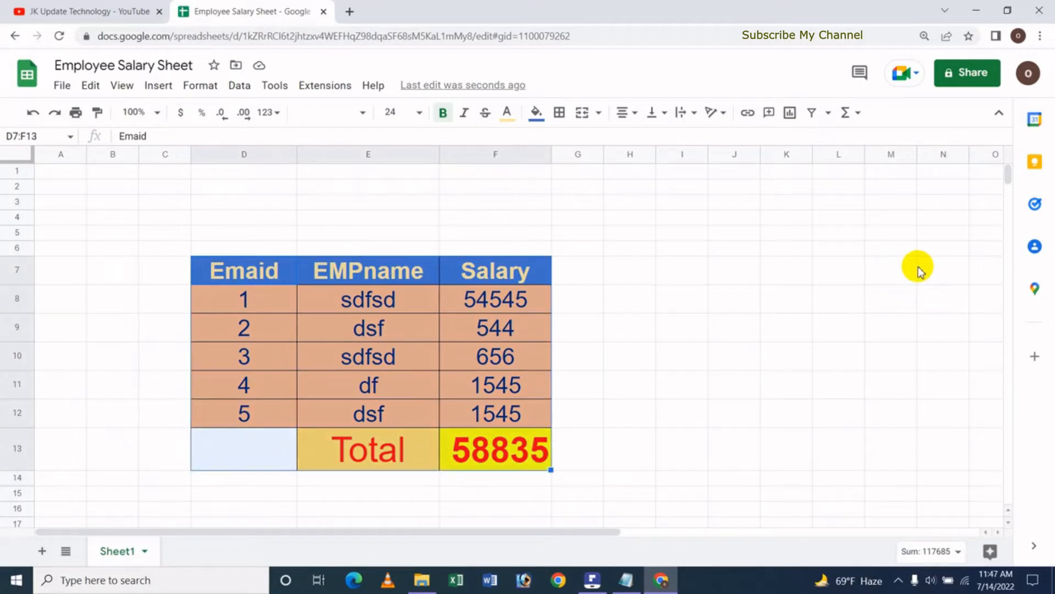
pyautogui.hotkey('ctrl', 'c')
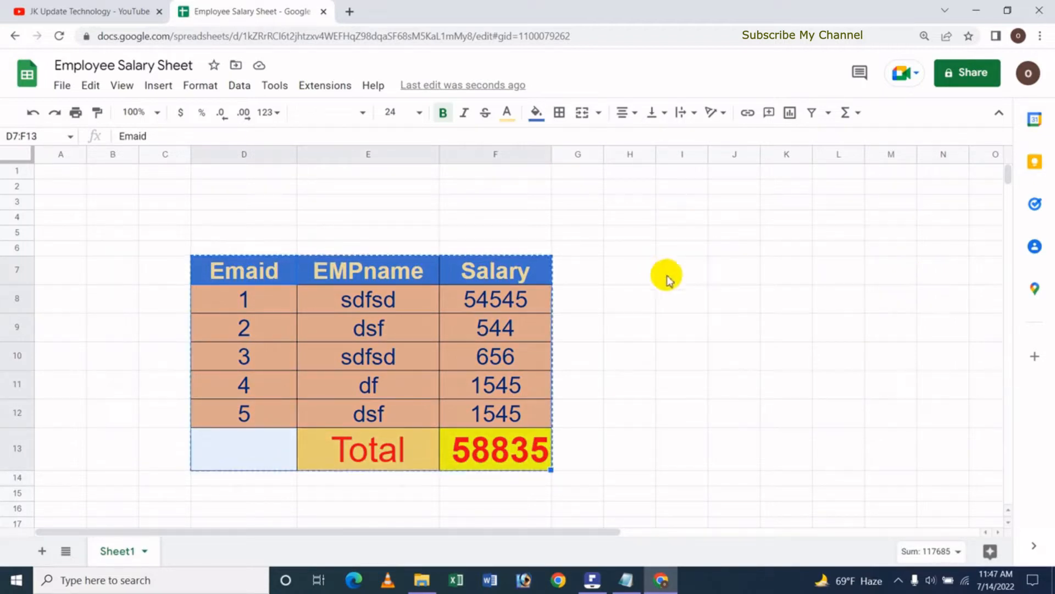
# Step: Paste the copied salary table with its formatting at I4 and widen the columns it occupies
pyautogui.click(675, 221)
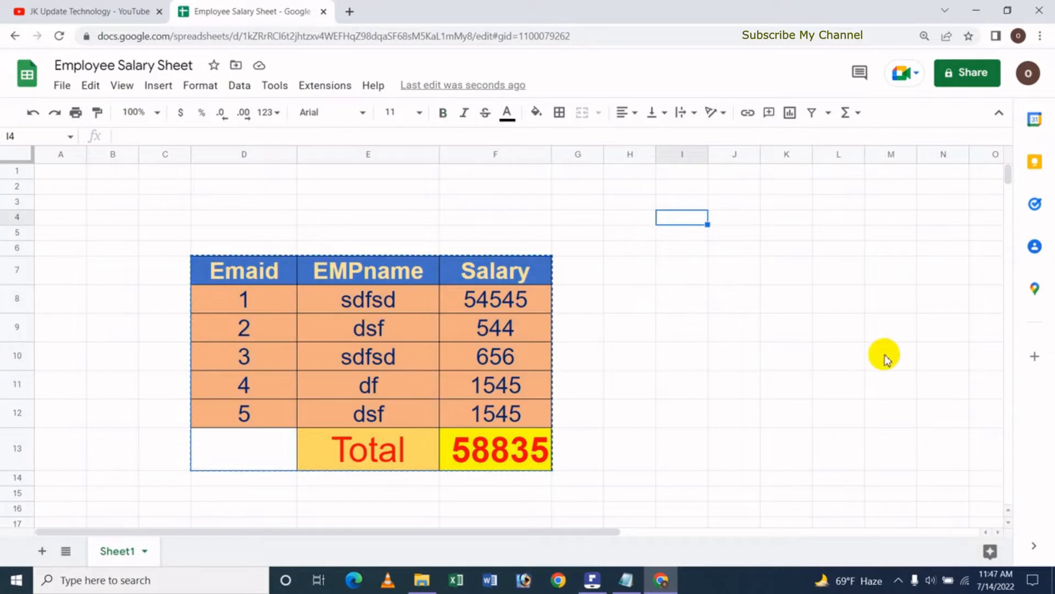
pyautogui.hotkey('ctrl', 'v')
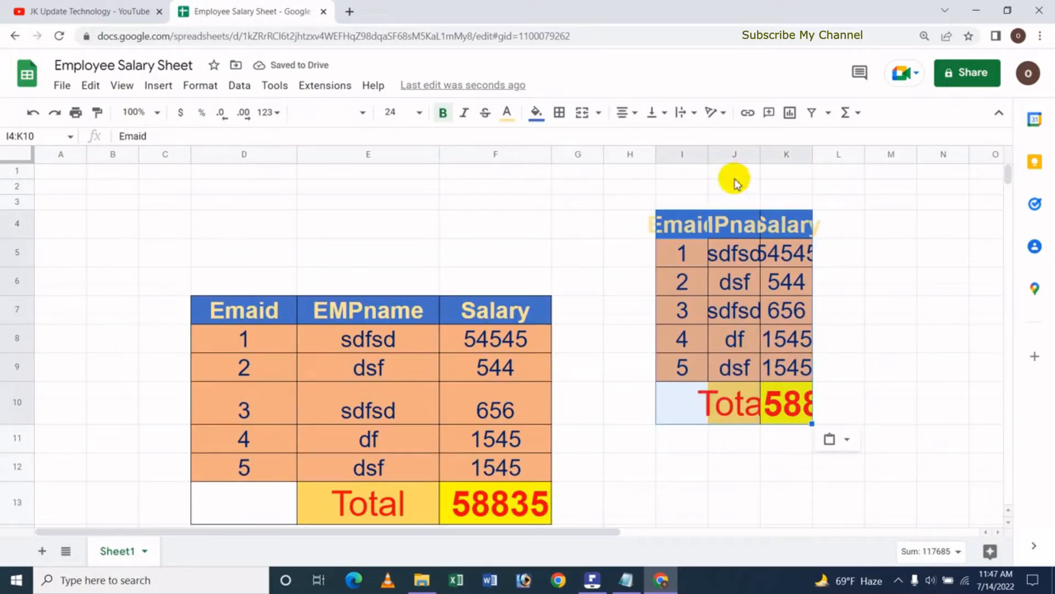
pyautogui.moveTo(708, 157); pyautogui.dragTo(890, 157)
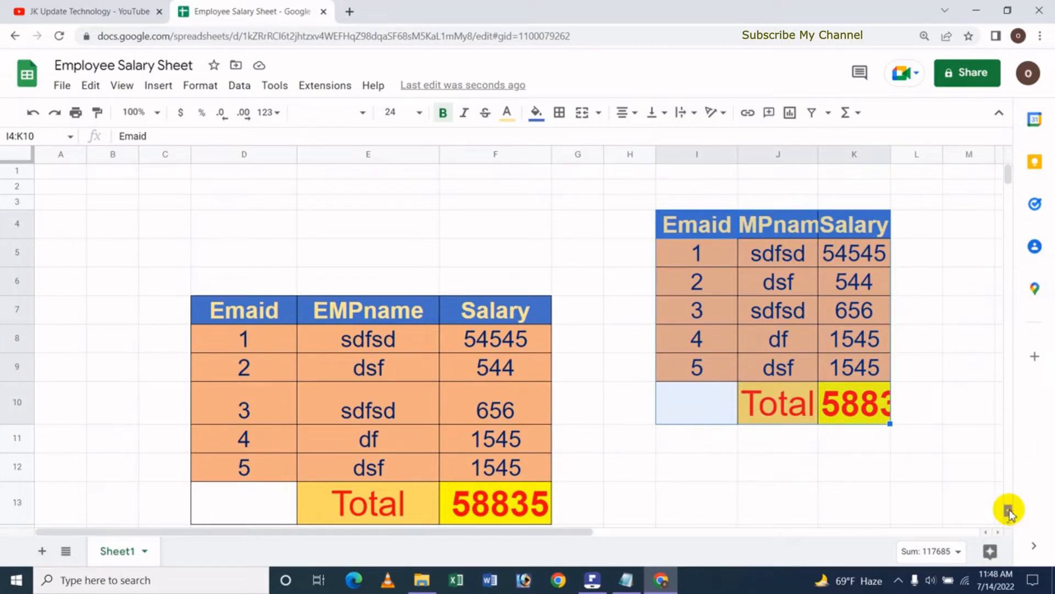
# Step: Paste only the values of the copied salary table at H17 using Paste special
pyautogui.moveTo(1008, 173)
pyautogui.mouseDown()
pyautogui.moveTo(1010, 187)
pyautogui.moveTo(1007, 174)
pyautogui.mouseUp()
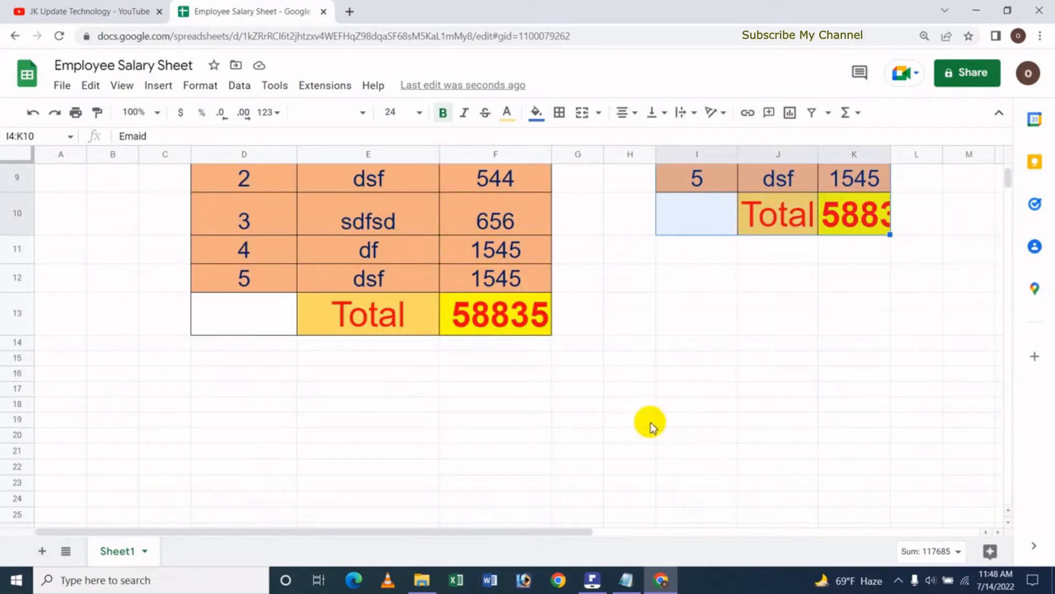
pyautogui.click(634, 393)
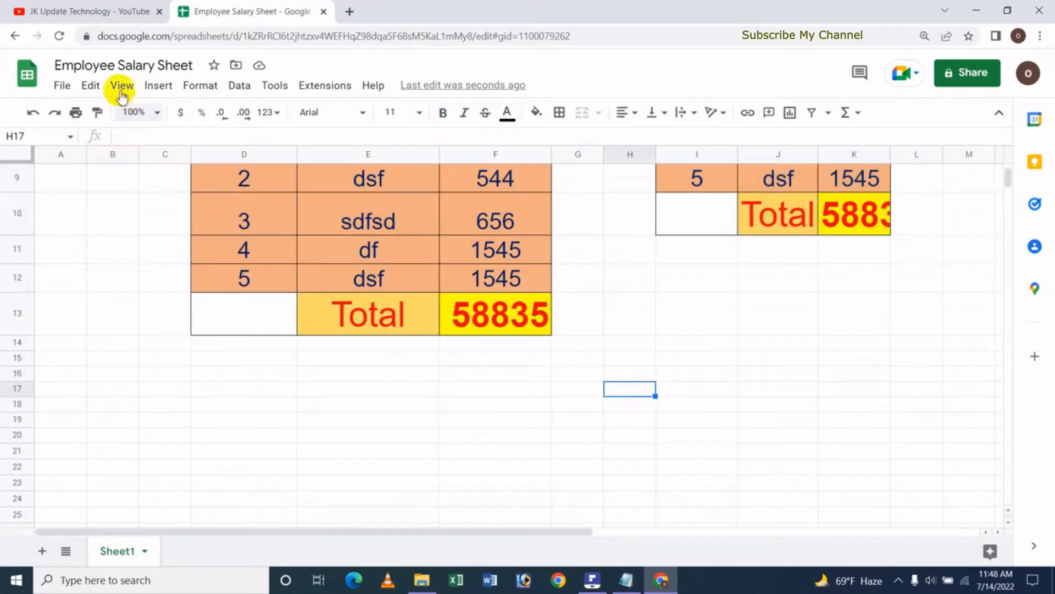
pyautogui.click(99, 93)
pyautogui.moveTo(160, 245)
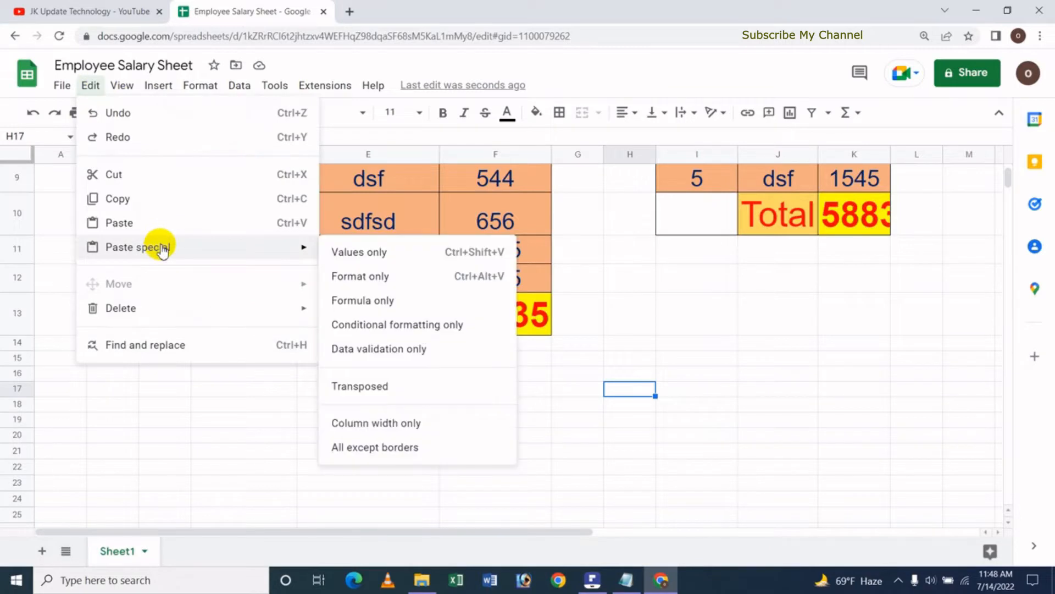
pyautogui.click(397, 252)
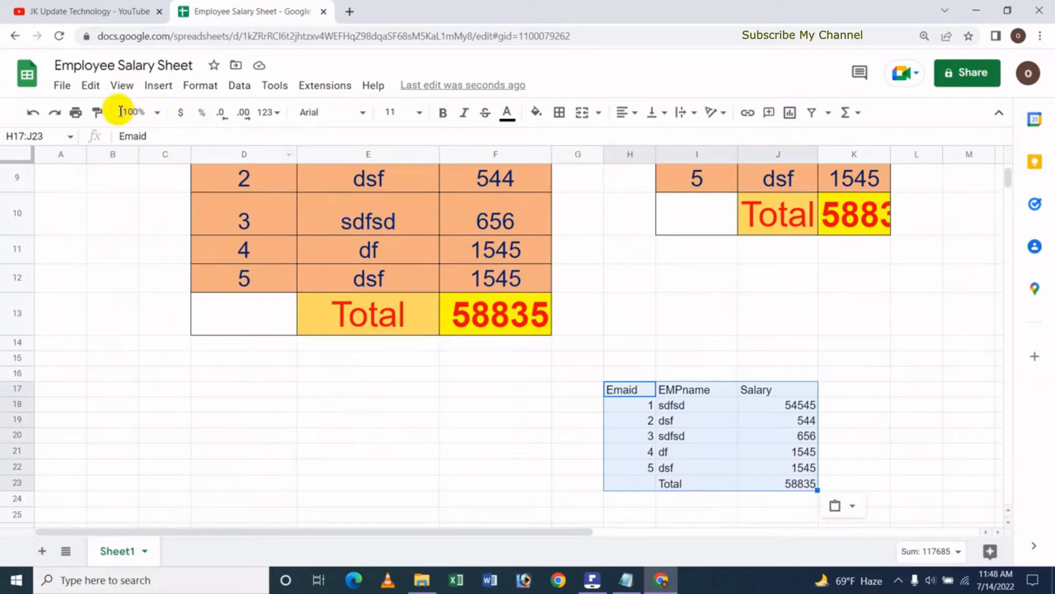
pyautogui.click(90, 86)
pyautogui.moveTo(138, 247)
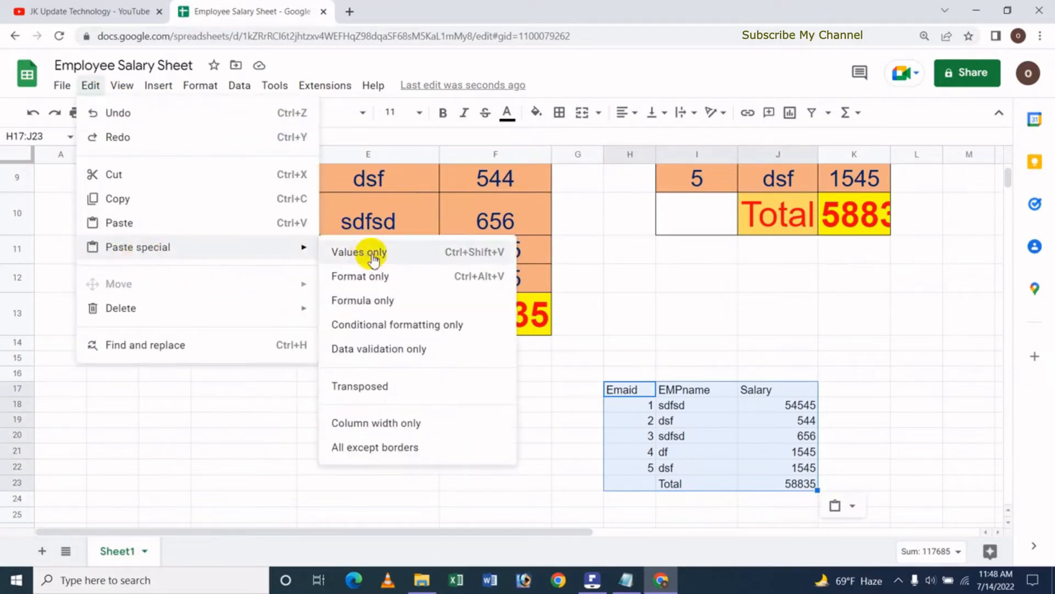
pyautogui.click(632, 421)
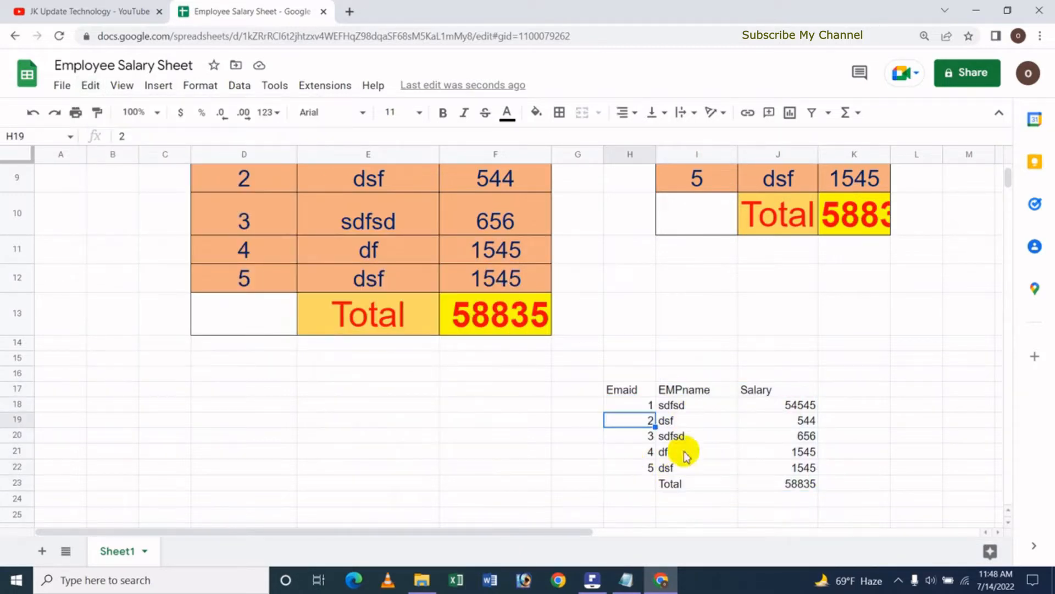
# Step: Paste only the format of the copied salary table at D18 using Paste special
pyautogui.click(253, 405)
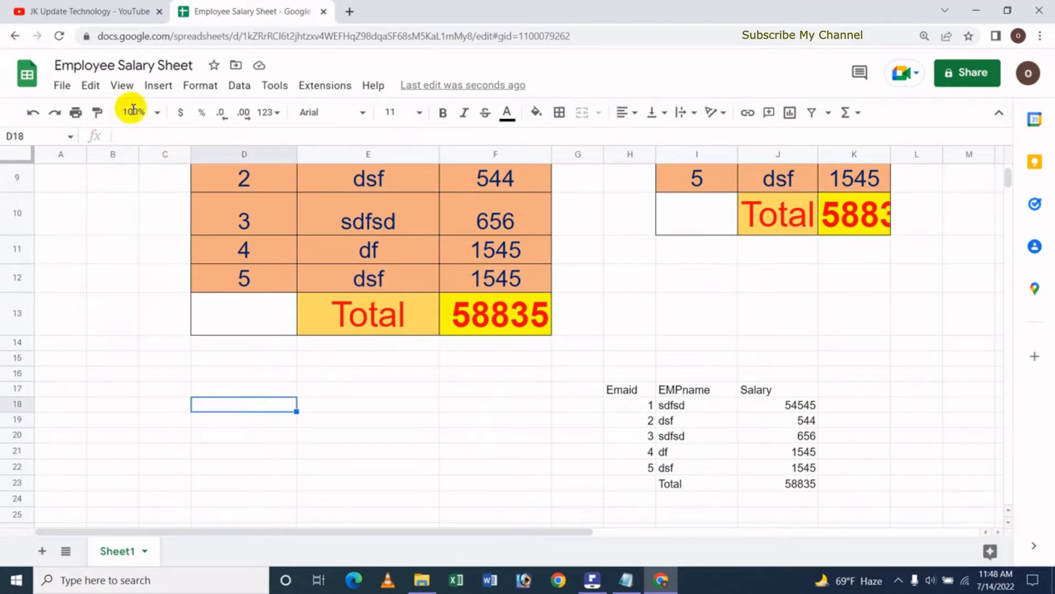
pyautogui.click(91, 88)
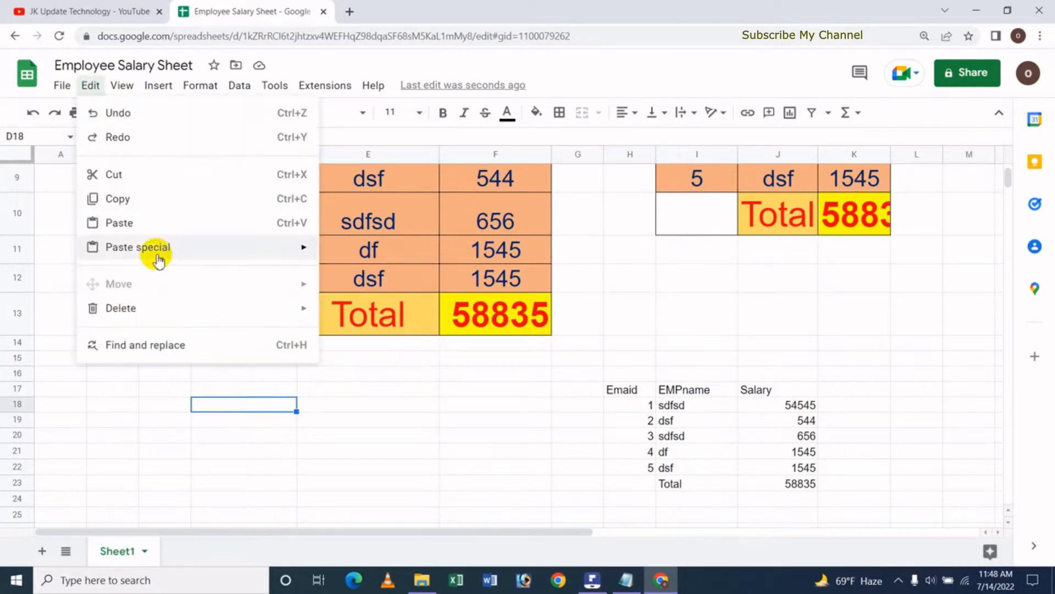
pyautogui.moveTo(156, 253)
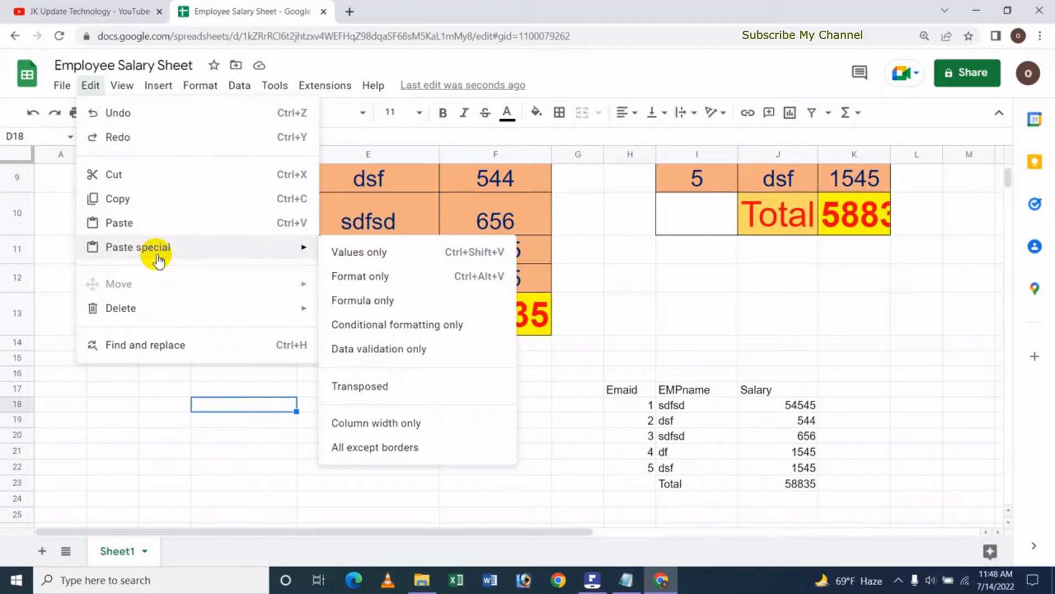
pyautogui.click(372, 278)
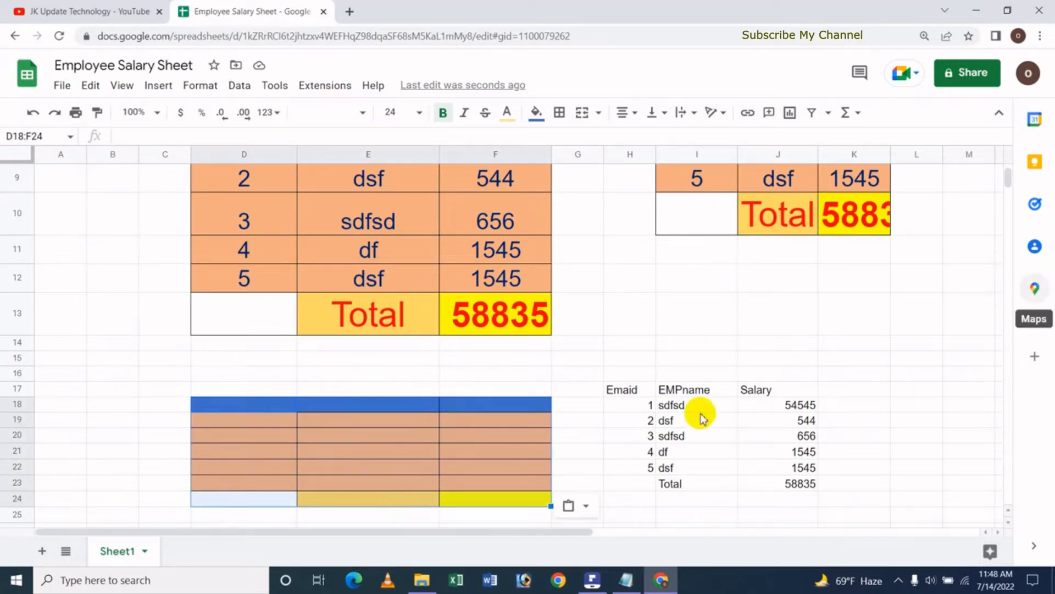
pyautogui.moveTo(1013, 183); pyautogui.dragTo(1009, 182)
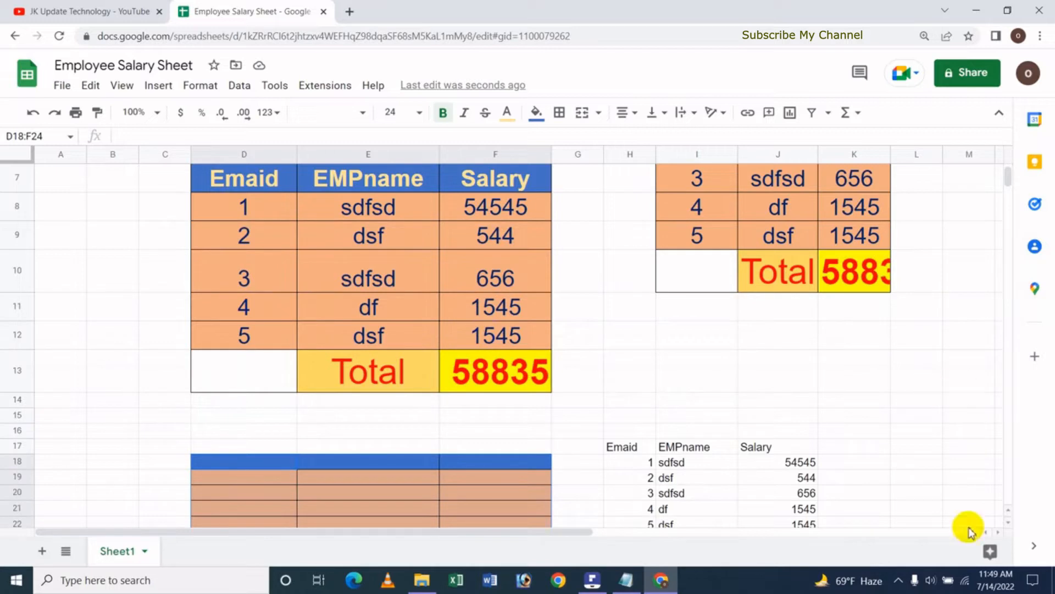
pyautogui.scroll(1, 1010, 517)
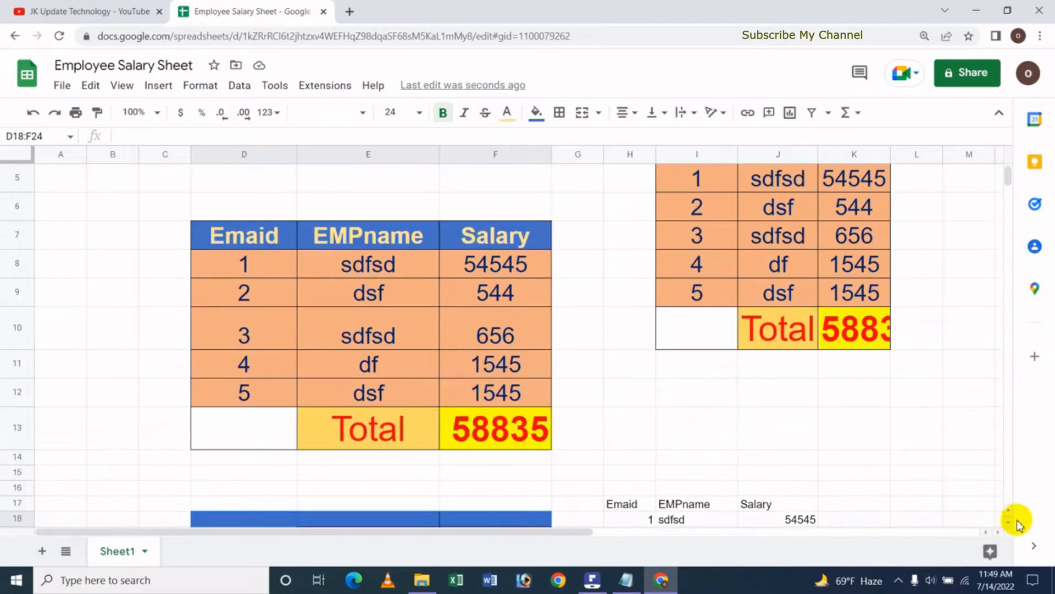
pyautogui.scroll(2, 1010, 512)
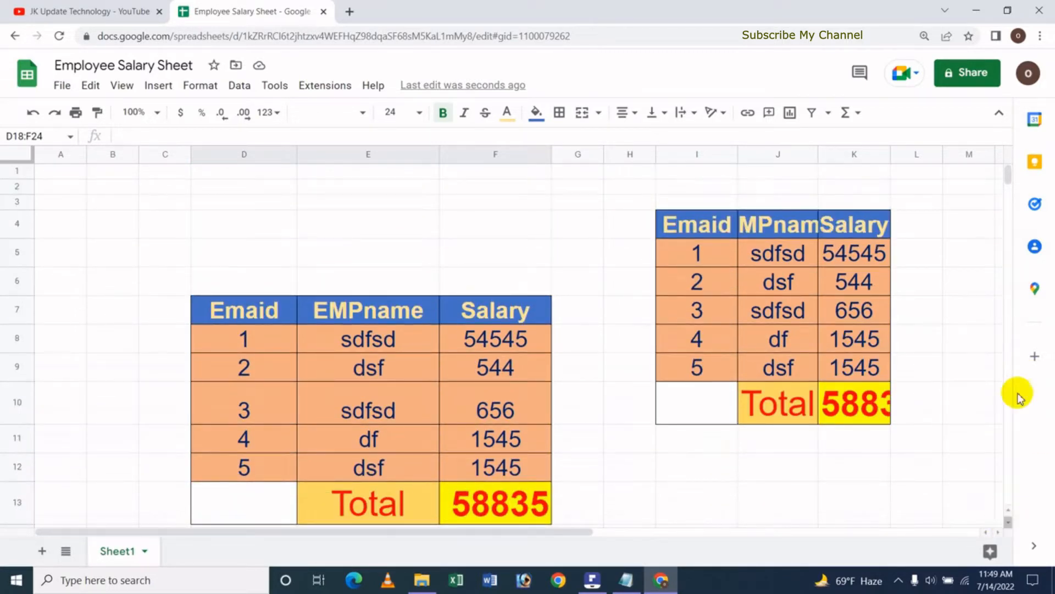
pyautogui.scroll(-5, 1008, 181)
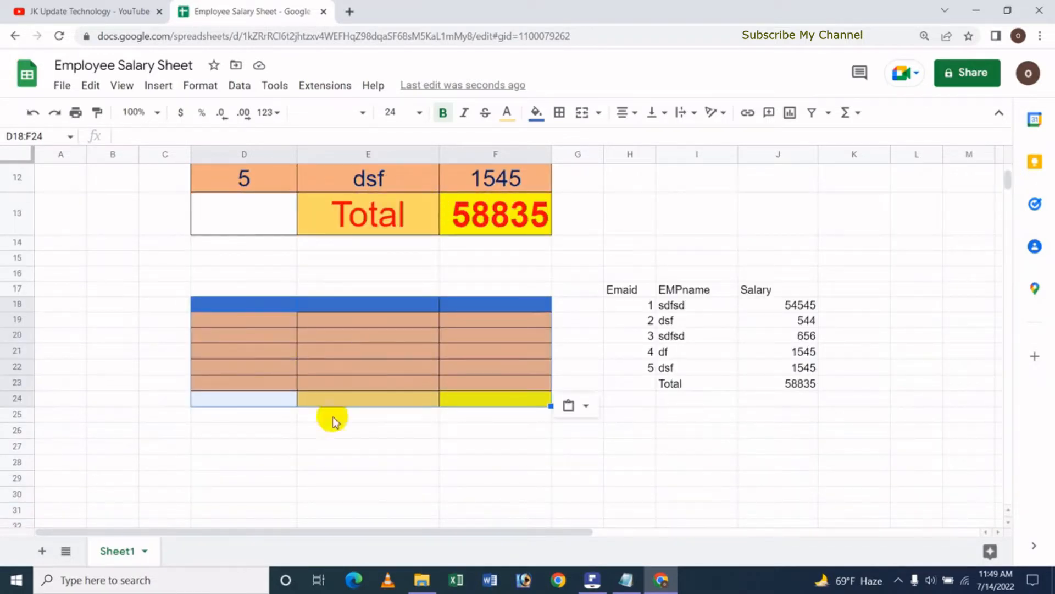
pyautogui.click(251, 454)
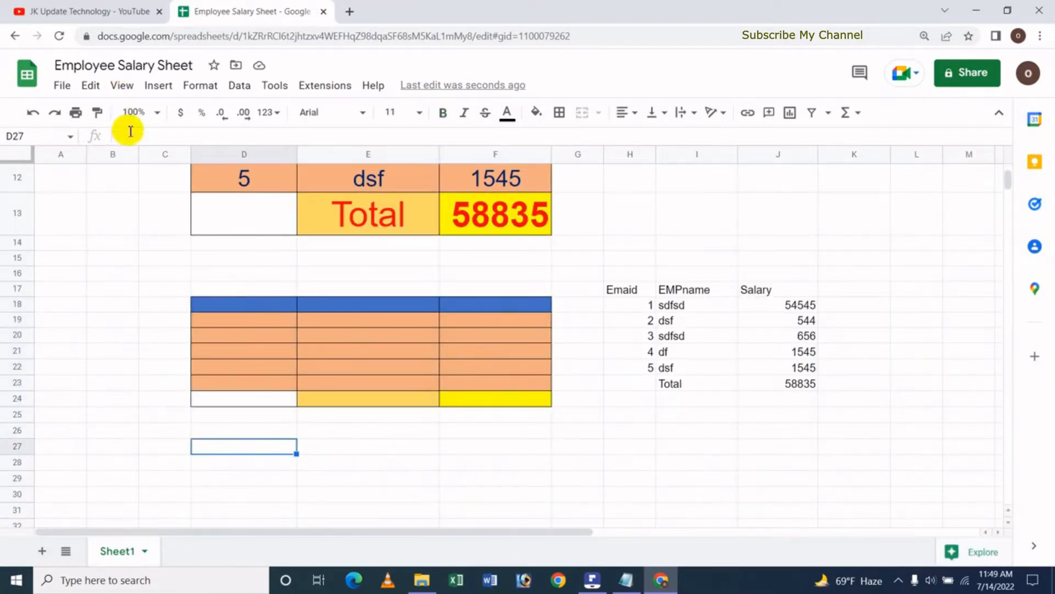
pyautogui.click(91, 85)
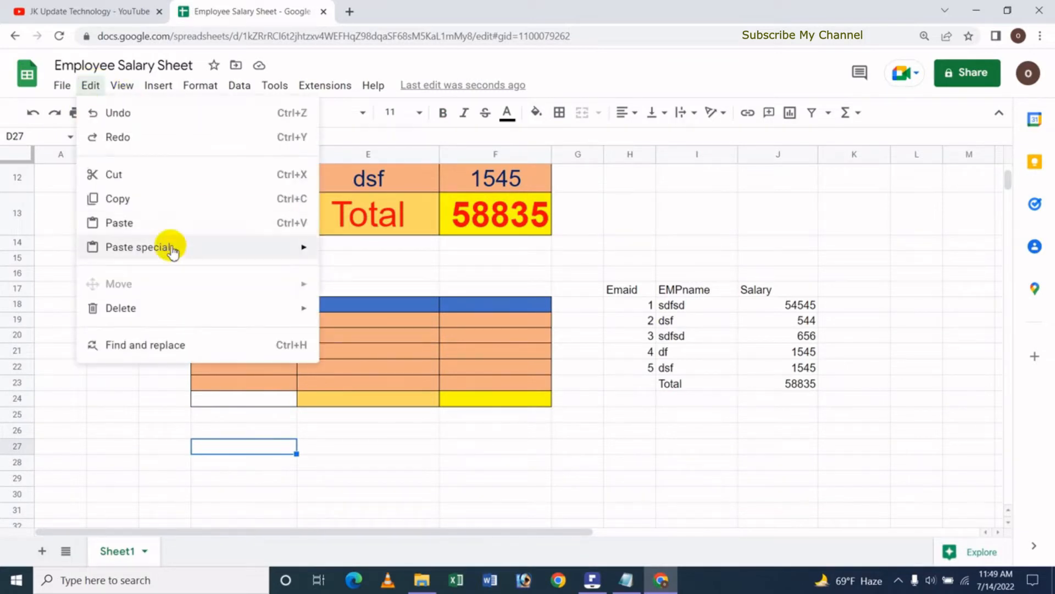
pyautogui.moveTo(176, 247)
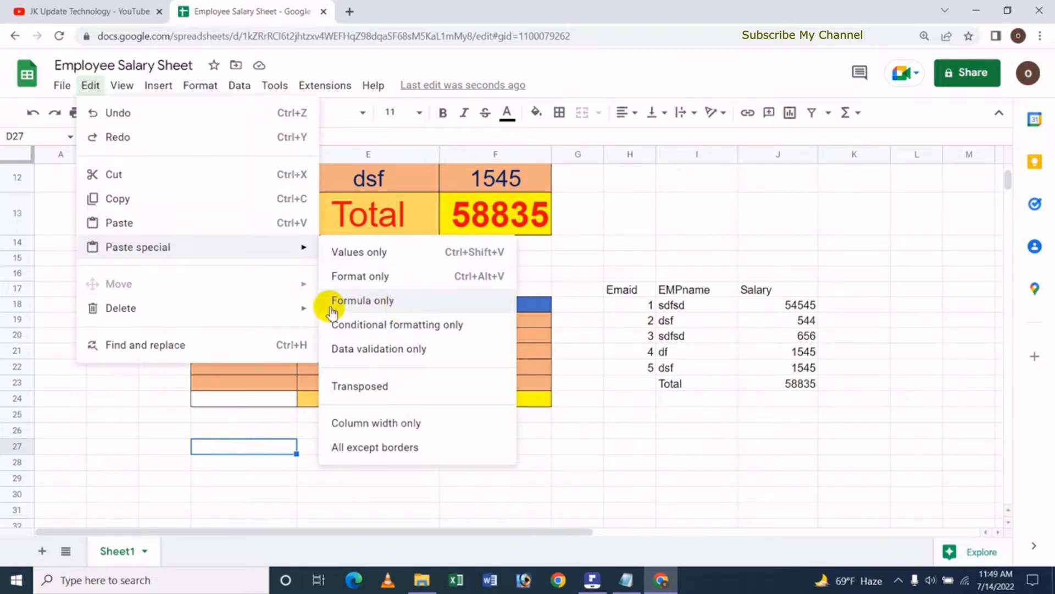
pyautogui.click(643, 452)
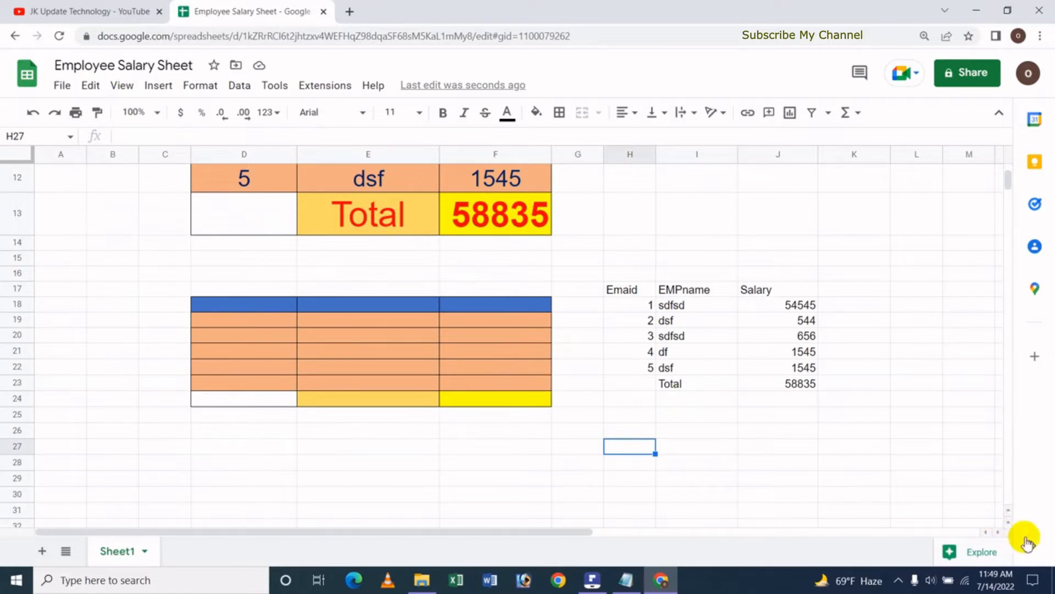
# Step: Clear the Total value in J23 of the values-only table and enter the formula =sum(J19,J20,J21) there
pyautogui.scroll(-2, 1009, 524)
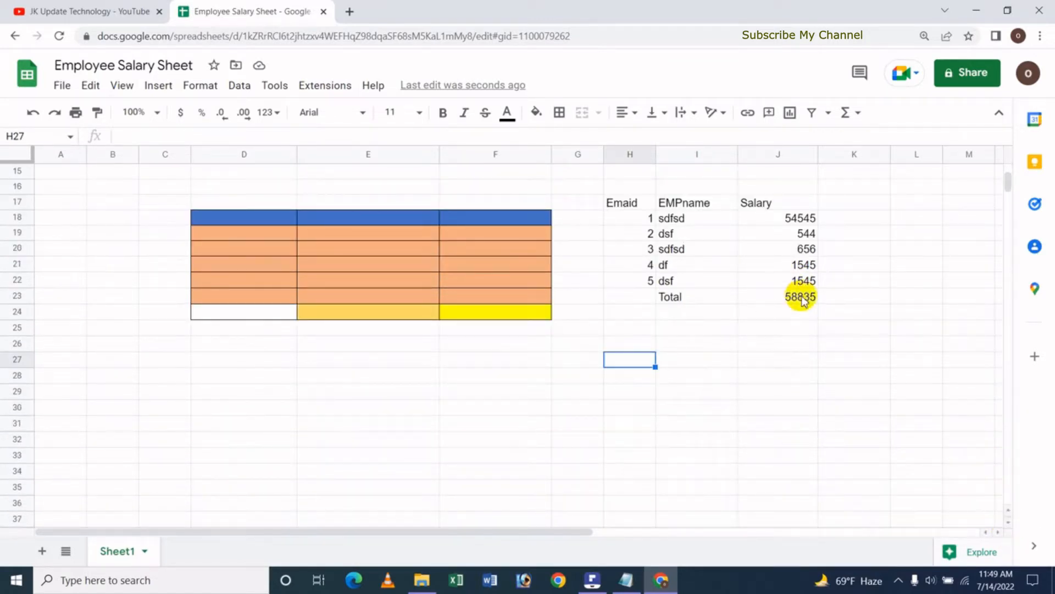
pyautogui.click(798, 295)
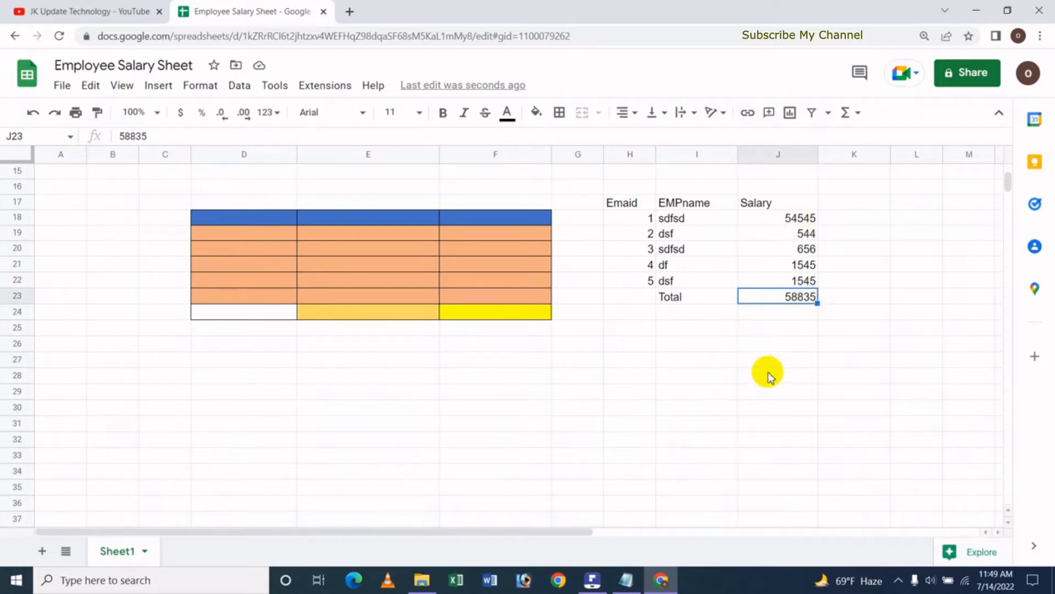
pyautogui.press('Delete')
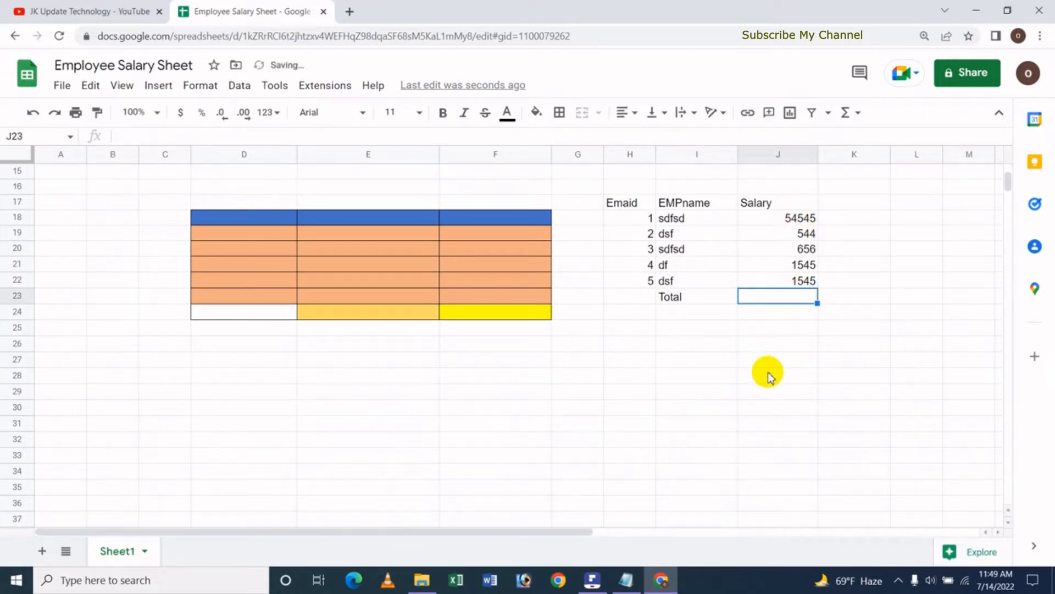
pyautogui.write('=')
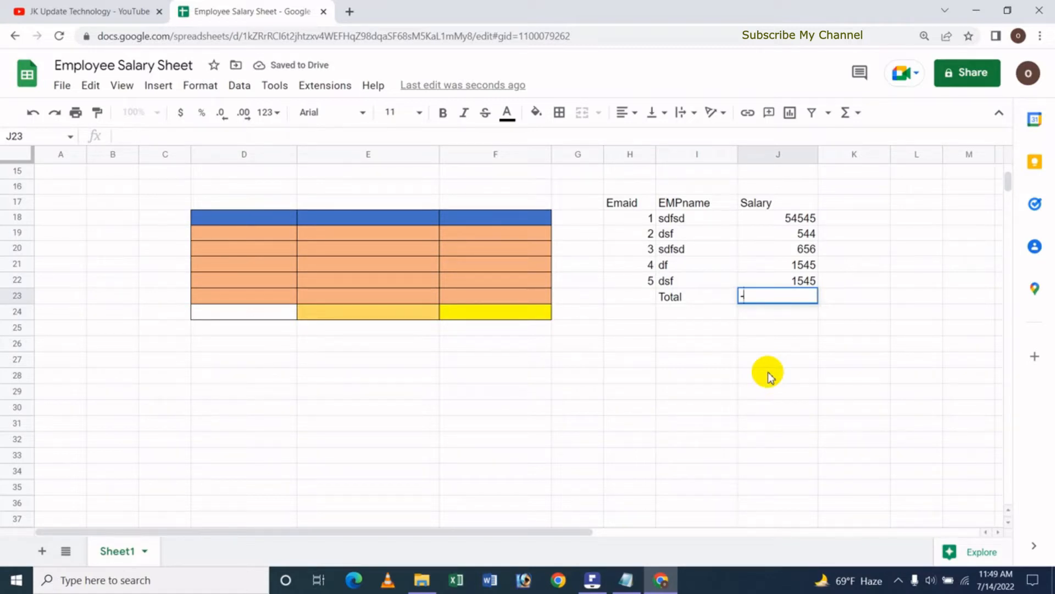
pyautogui.write('=sum')
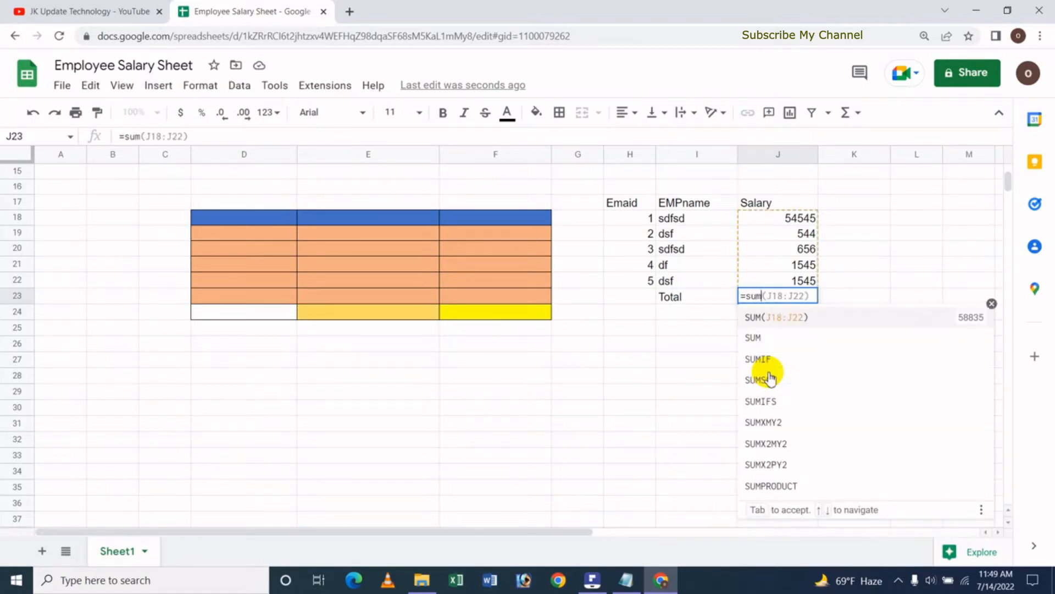
pyautogui.write('(')
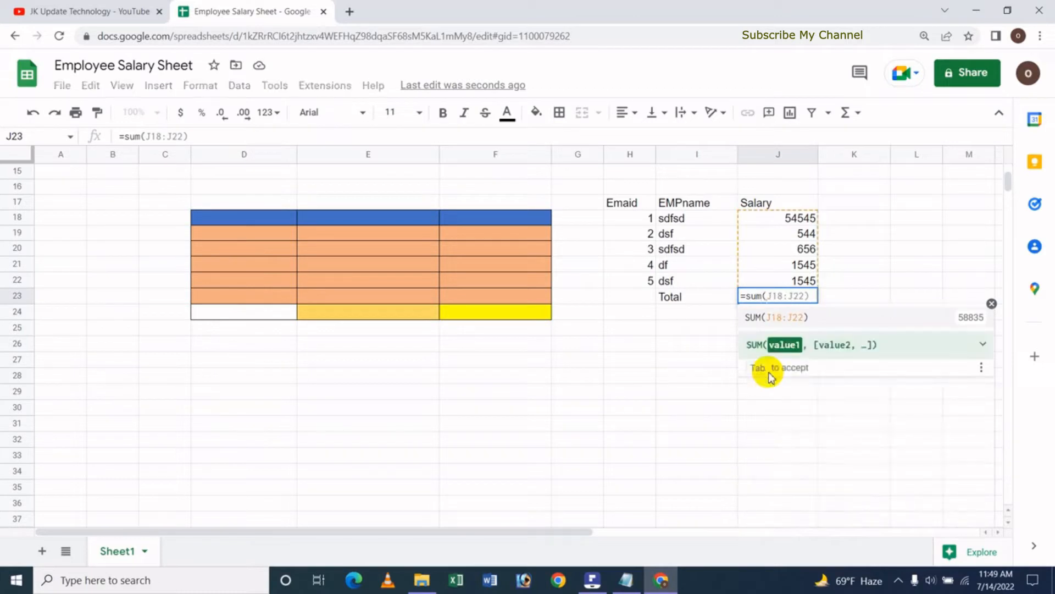
pyautogui.click(803, 237)
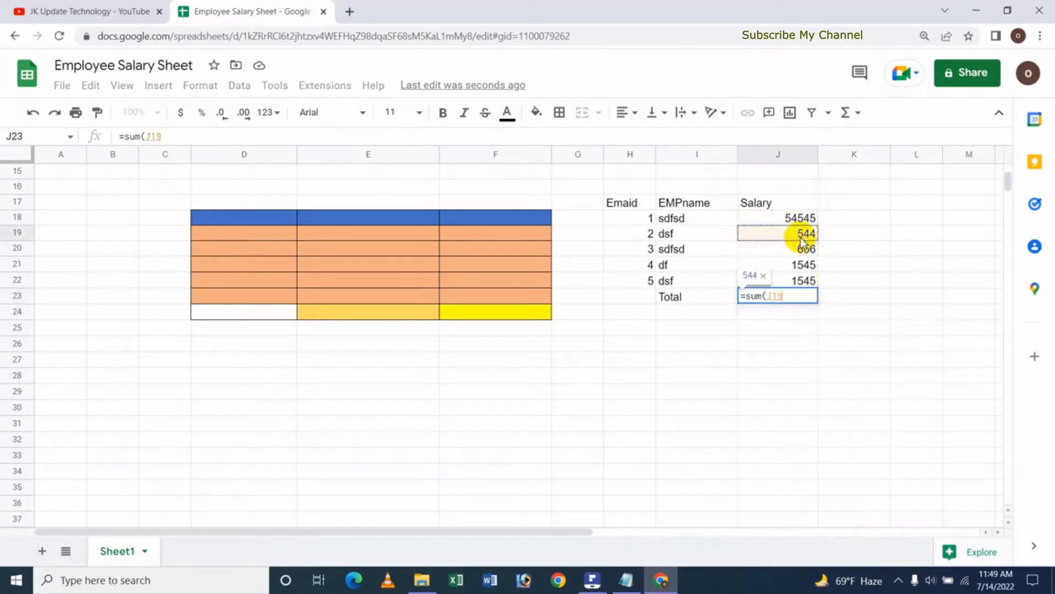
pyautogui.write(',')
pyautogui.click(804, 249)
pyautogui.write(',')
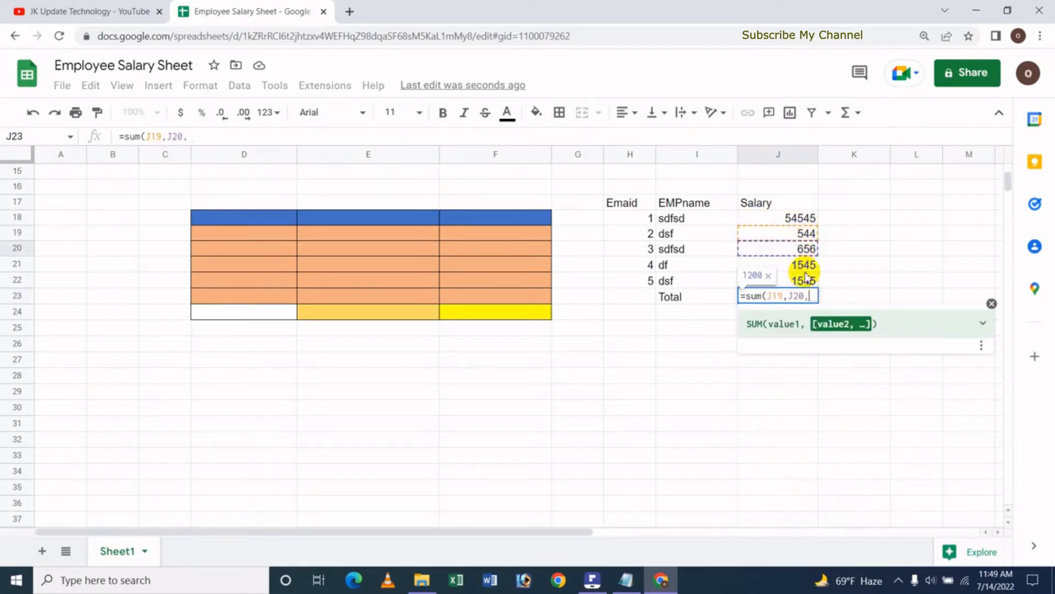
pyautogui.click(802, 266)
pyautogui.write(')')
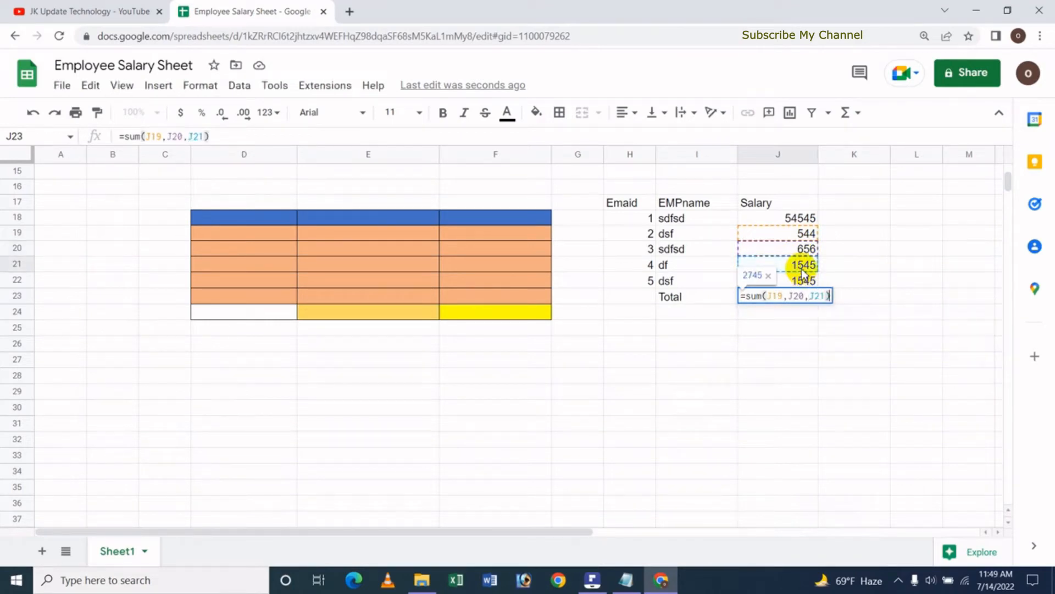
pyautogui.press('Return')
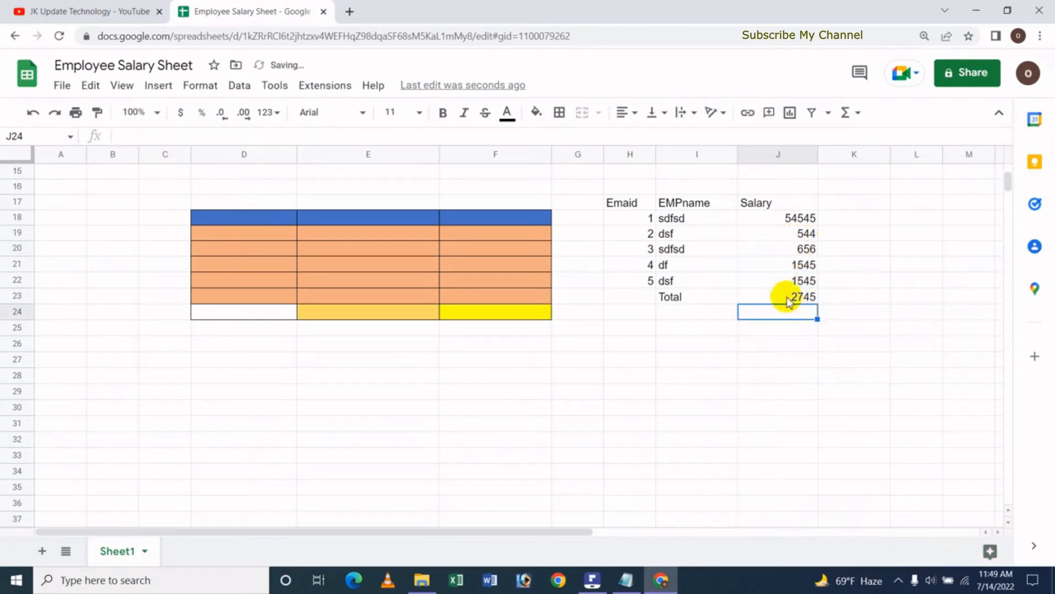
# Step: Select the total in J23 and switch the sheet to show formulas instead of calculated results
pyautogui.click(787, 301)
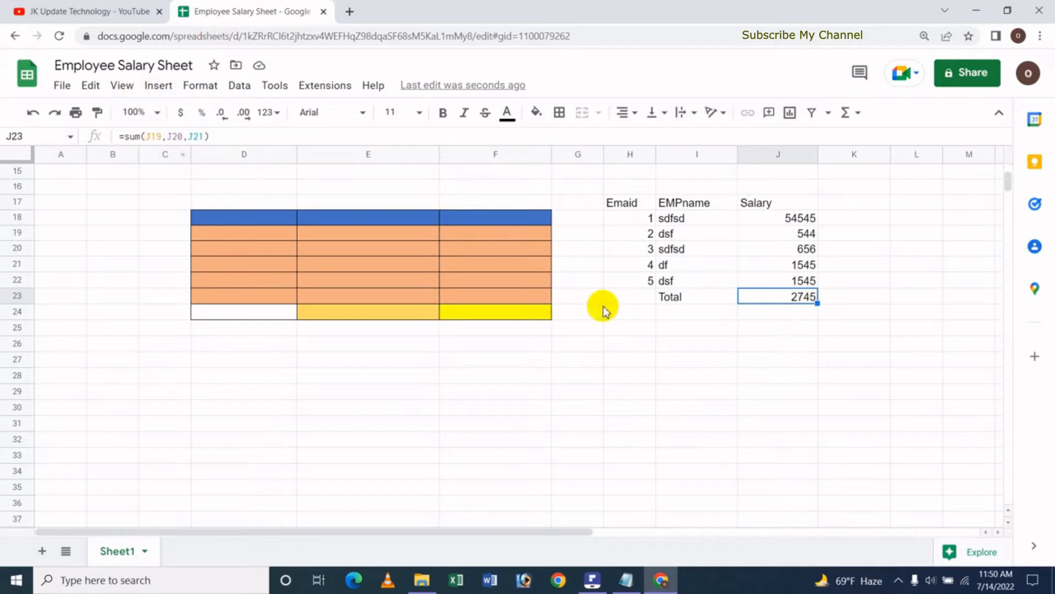
pyautogui.click(118, 88)
pyautogui.moveTo(153, 117)
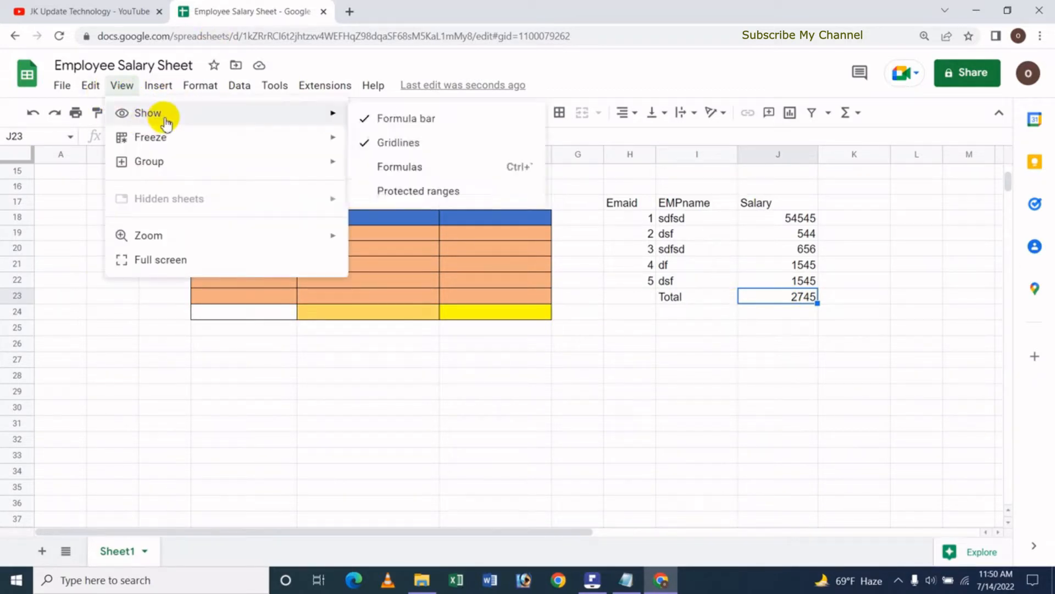
pyautogui.click(391, 172)
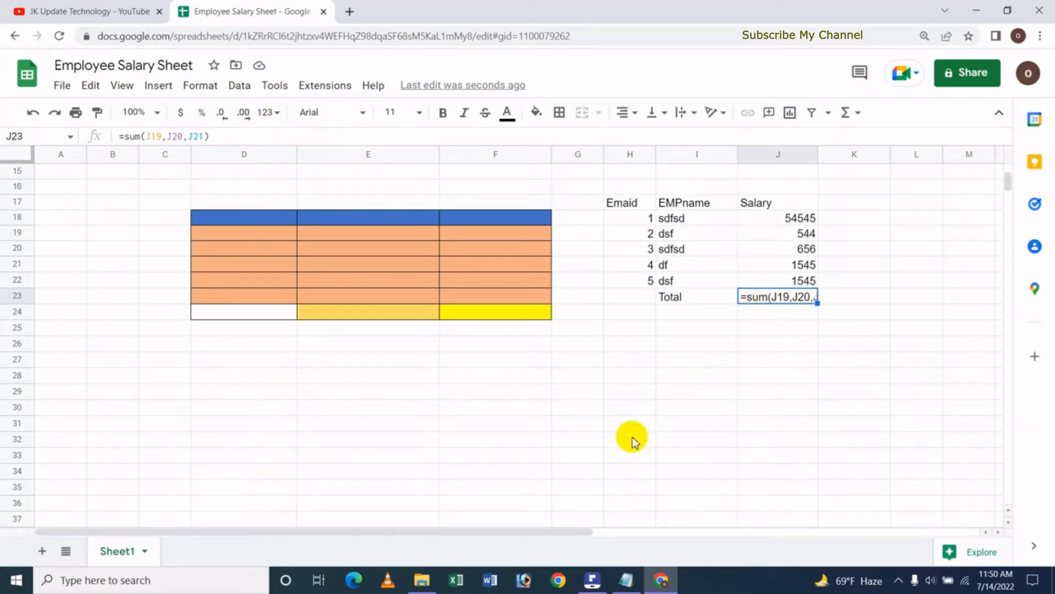
# Step: Copy the total formula in J23, paste it normally at F30, and clear the pasted cell
pyautogui.hotkey('ctrl', 'c')
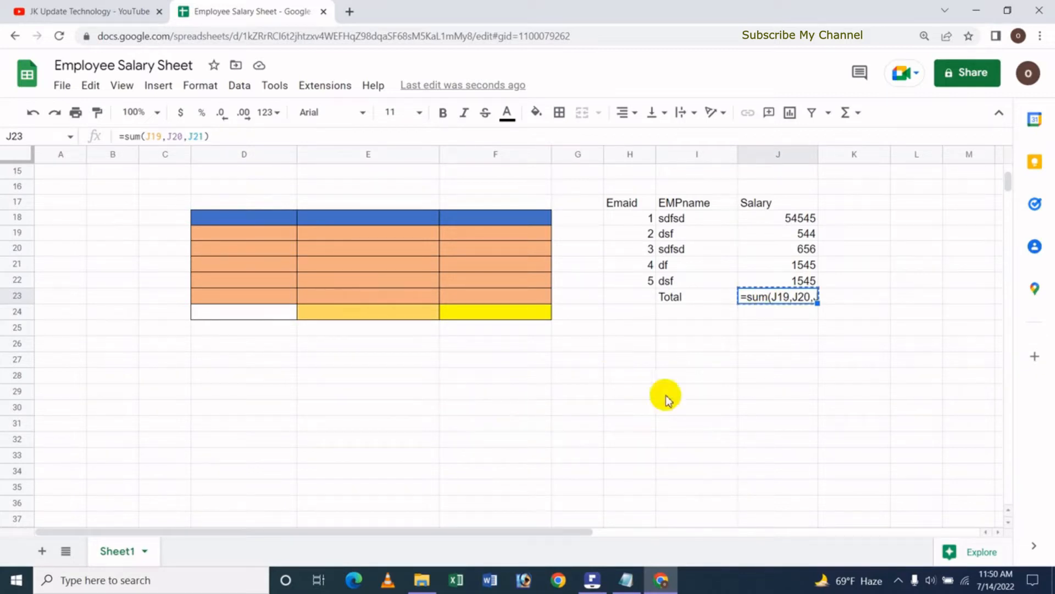
pyautogui.click(486, 409)
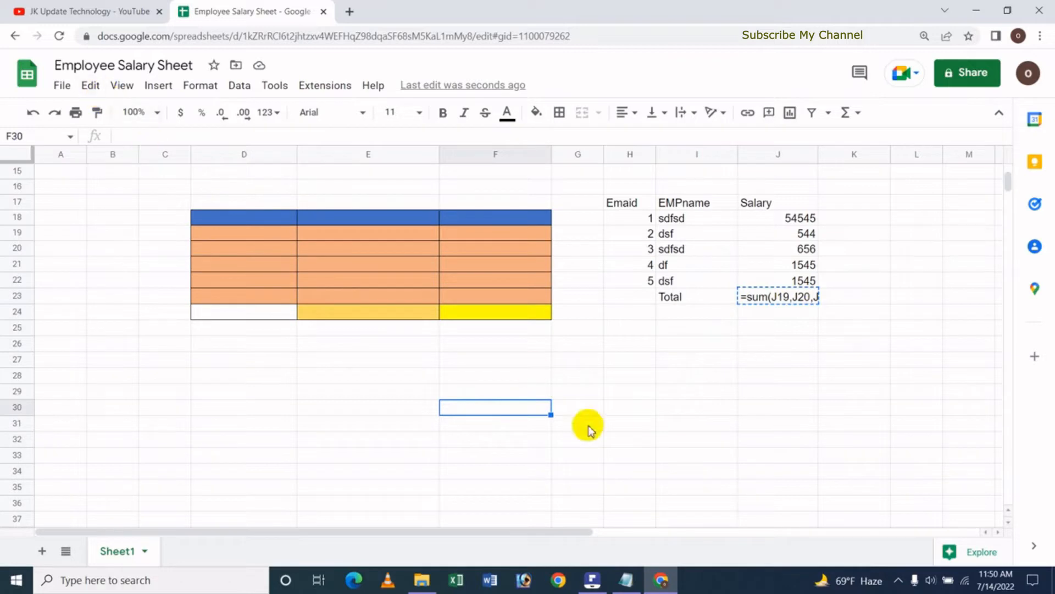
pyautogui.hotkey('ctrl', 'v')
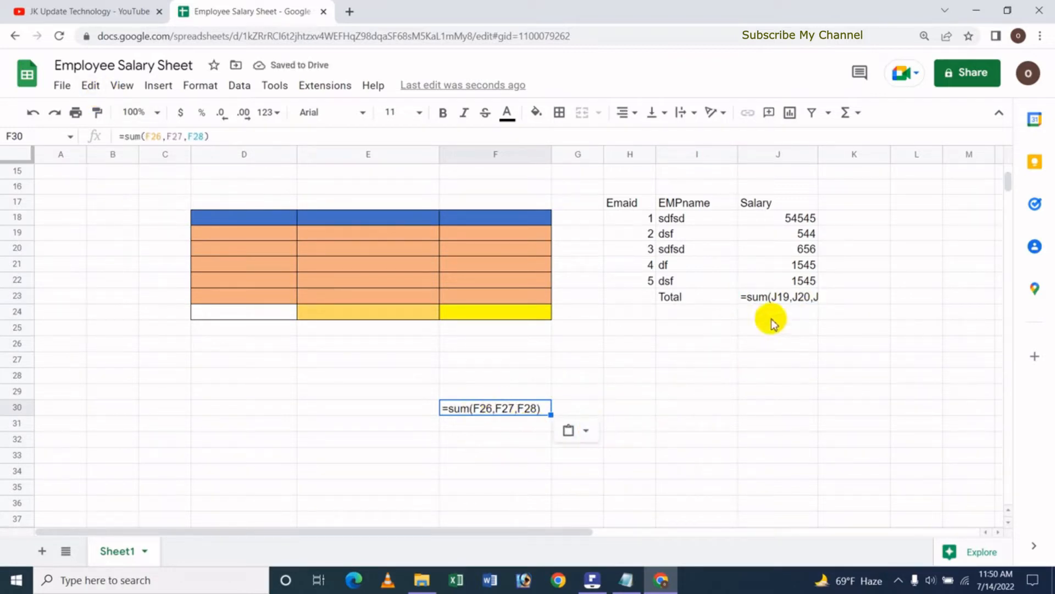
pyautogui.press('Delete')
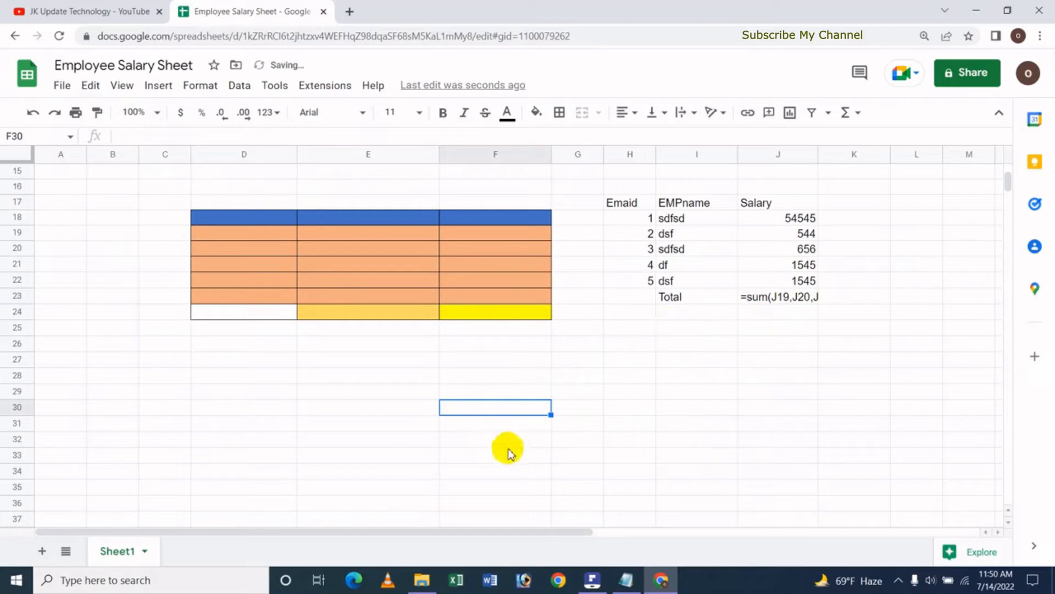
# Step: Try pasting only the value of the copied J23 total at F30 using Paste special
pyautogui.click(90, 85)
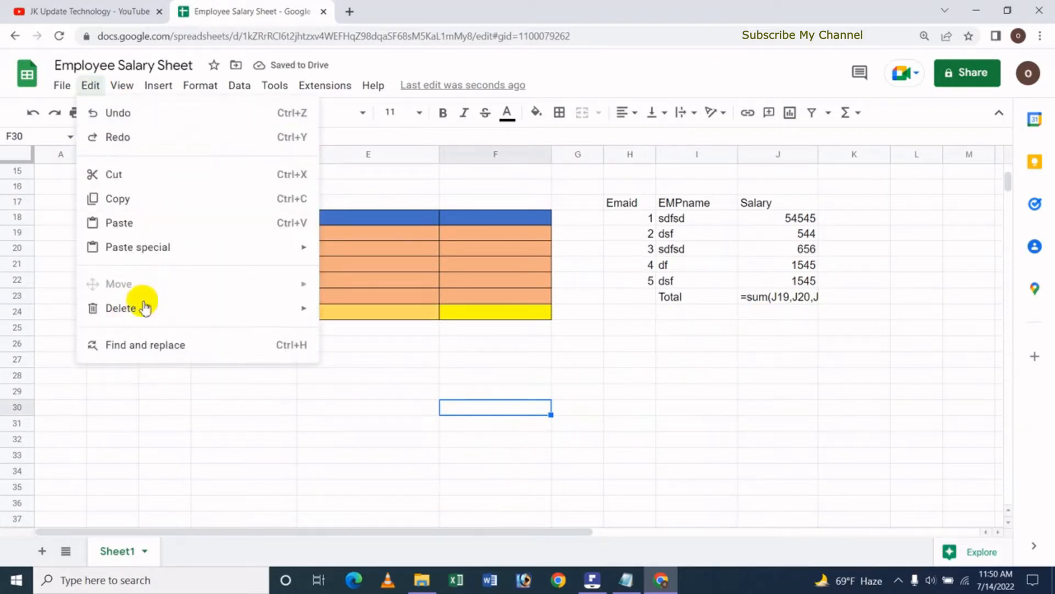
pyautogui.moveTo(162, 250)
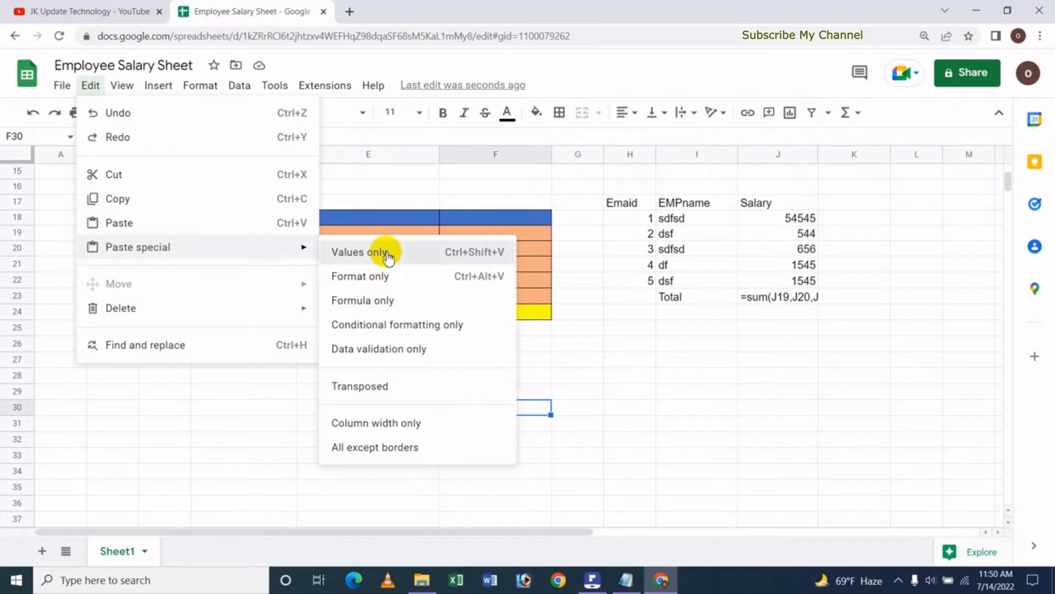
pyautogui.click(387, 254)
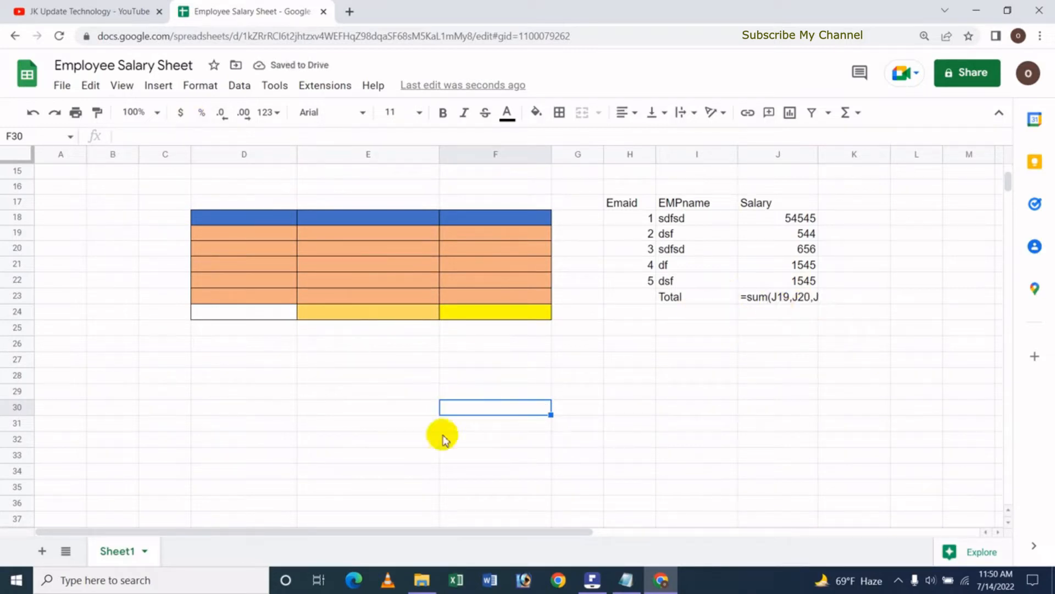
# Step: Paste only the formula of the copied J23 total at F30 using Paste special
pyautogui.click(94, 88)
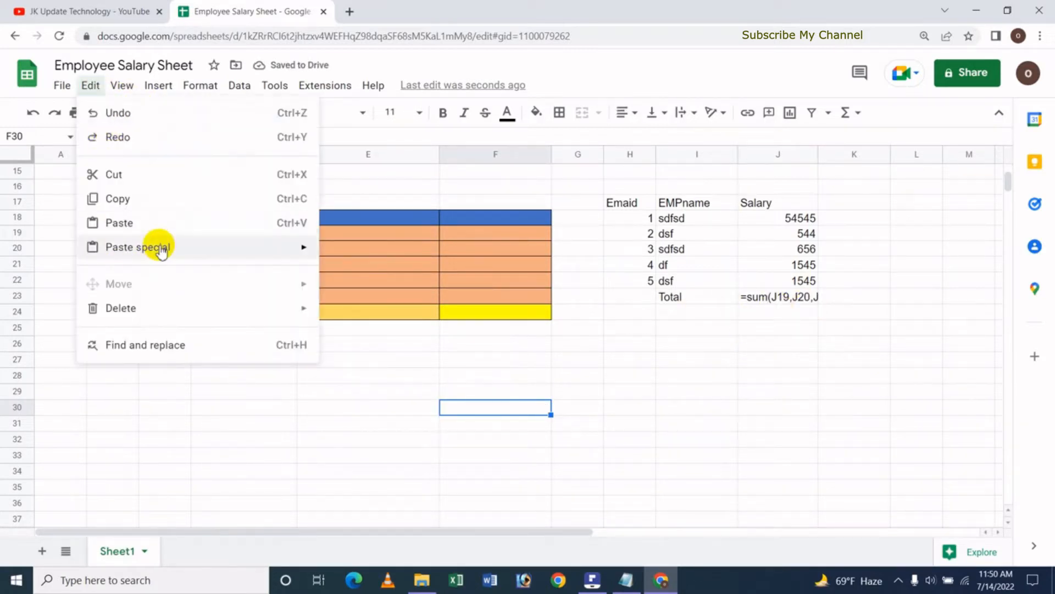
pyautogui.moveTo(200, 253)
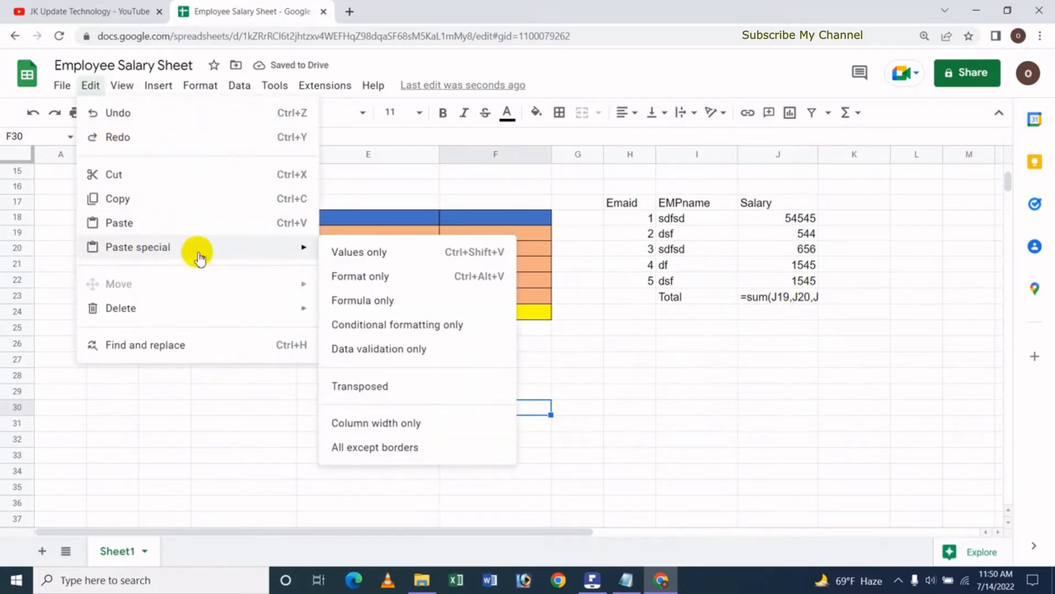
pyautogui.click(386, 302)
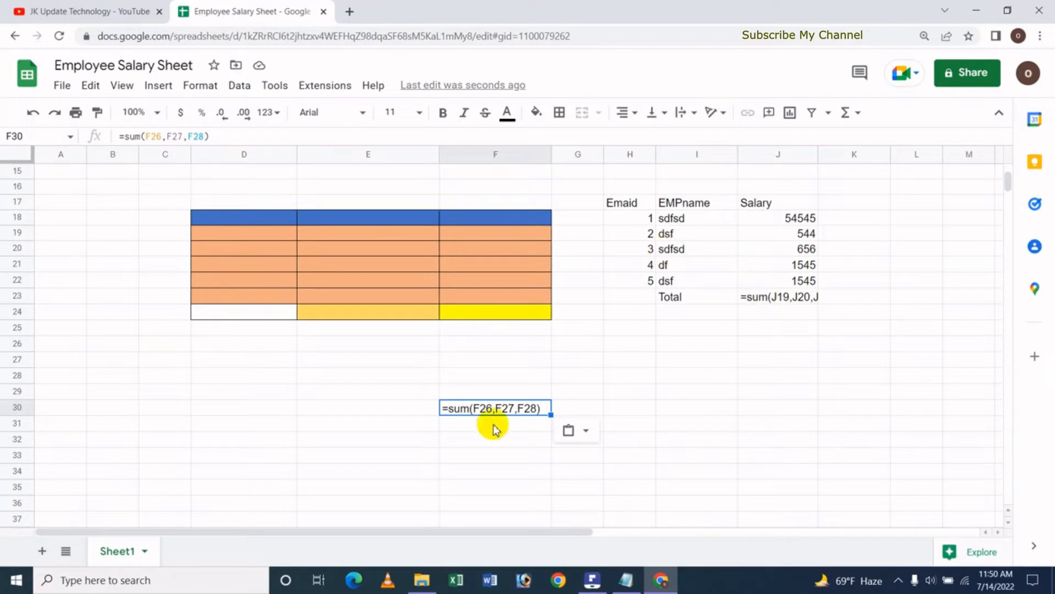
pyautogui.click(266, 411)
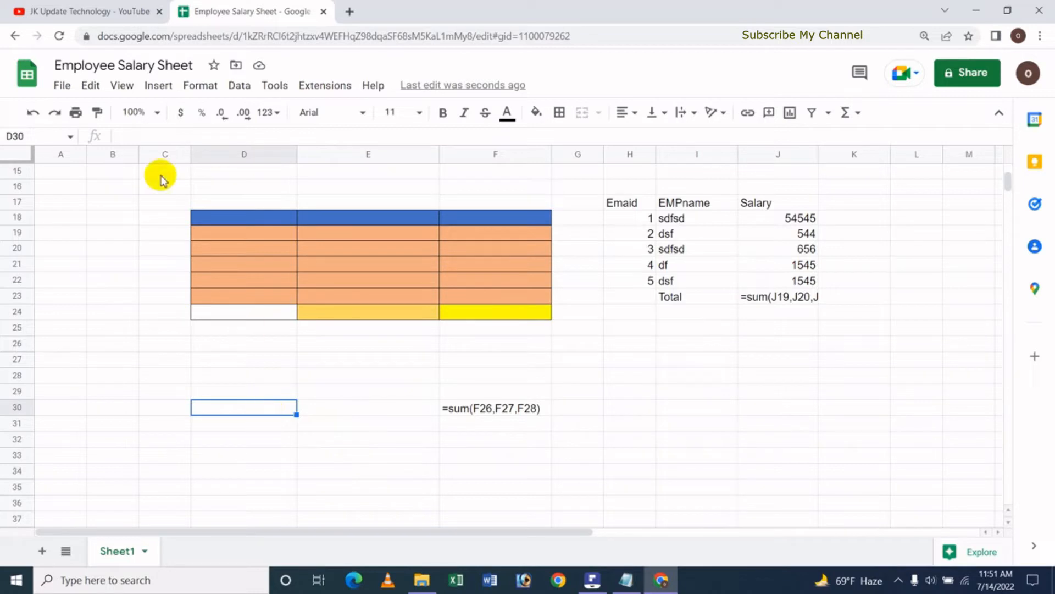
pyautogui.click(89, 85)
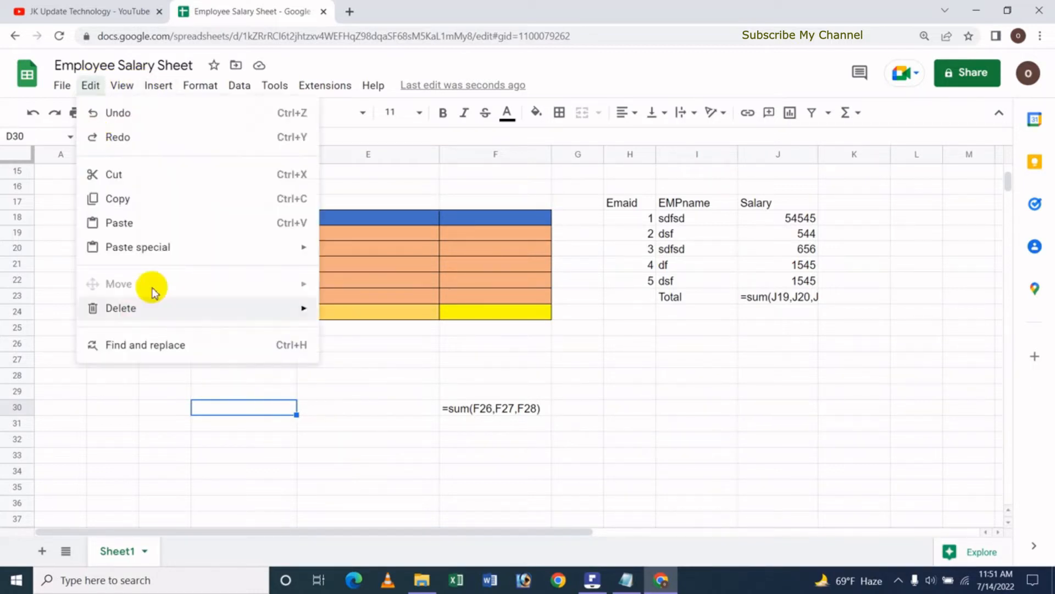
pyautogui.moveTo(176, 258)
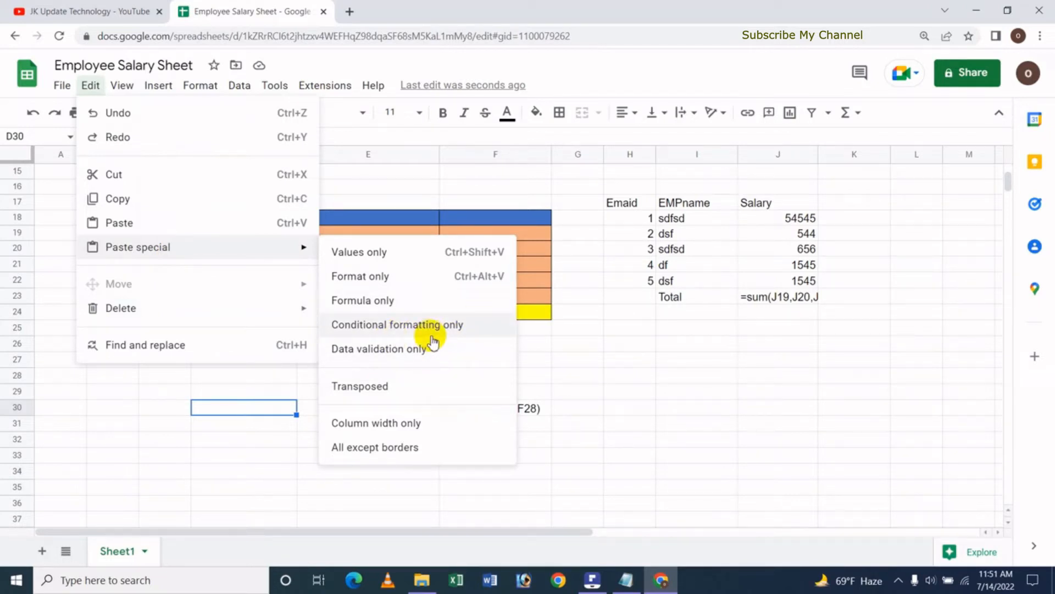
pyautogui.click(583, 392)
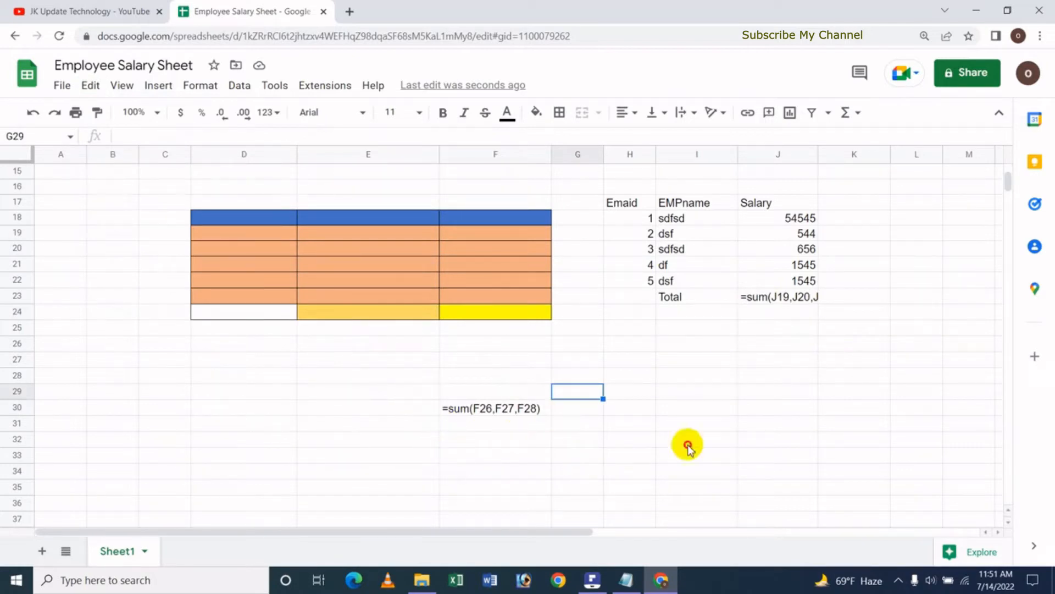
# Step: Clear the contents of E29:I32, removing the formula pasted at F30
pyautogui.moveTo(363, 392); pyautogui.dragTo(676, 443)
pyautogui.press('Delete')
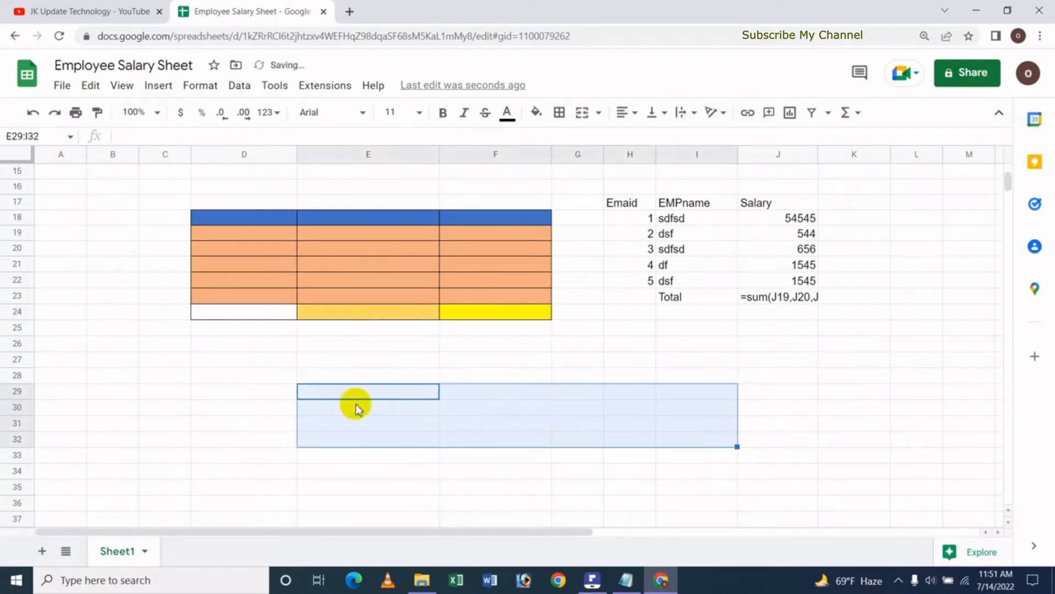
pyautogui.click(263, 409)
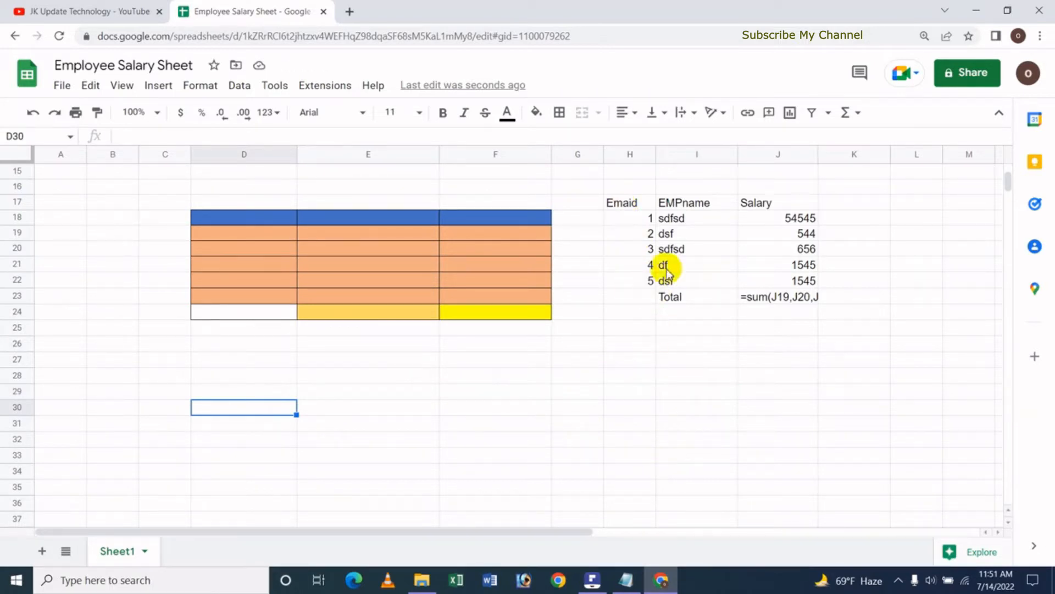
# Step: Start a conditional formatting rule for the salary table H17:J23 that formats cells when the cell is empty
pyautogui.click(615, 205)
pyautogui.hotkey('shift', 'Right')
pyautogui.hotkey('shift', 'Right')
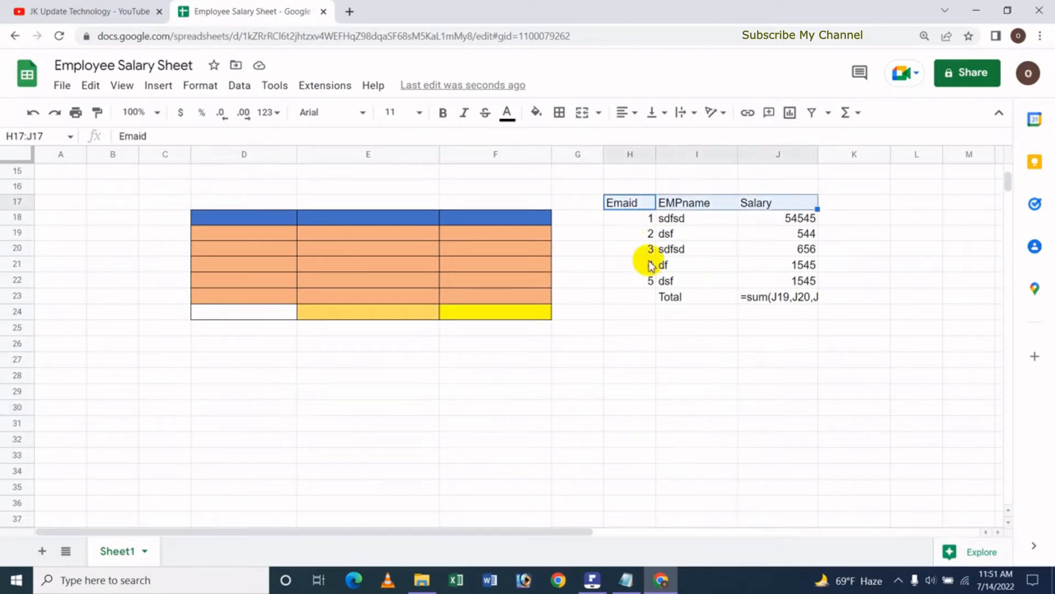
pyautogui.hotkey('shift', 'Down')
pyautogui.hotkey('shift', 'Down')
pyautogui.hotkey('shift', 'Down')
pyautogui.hotkey('shift', 'Down')
pyautogui.hotkey('shift', 'Down')
pyautogui.hotkey('shift', 'Down')
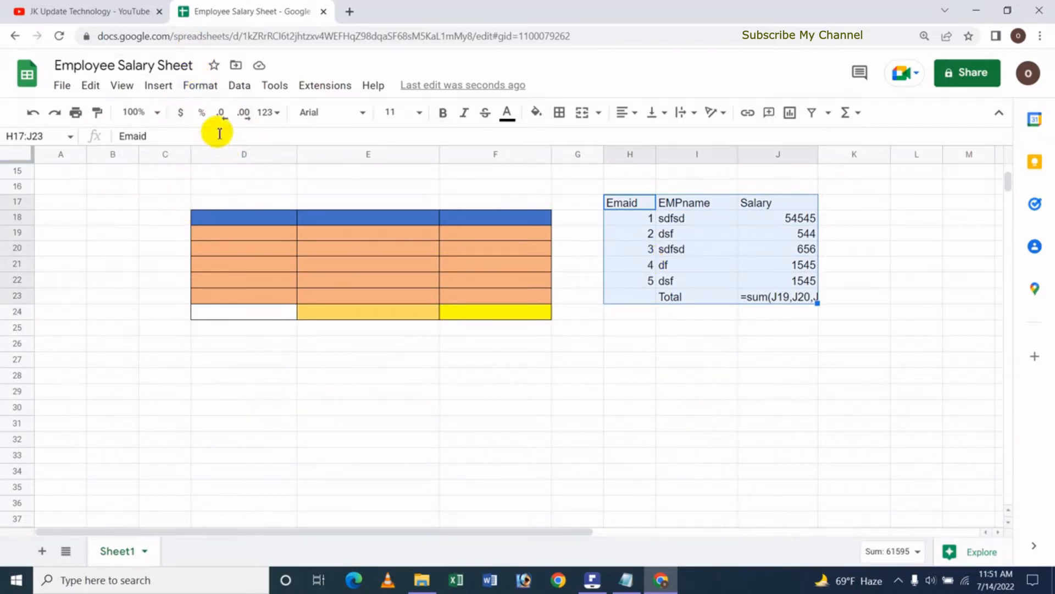
pyautogui.click(200, 85)
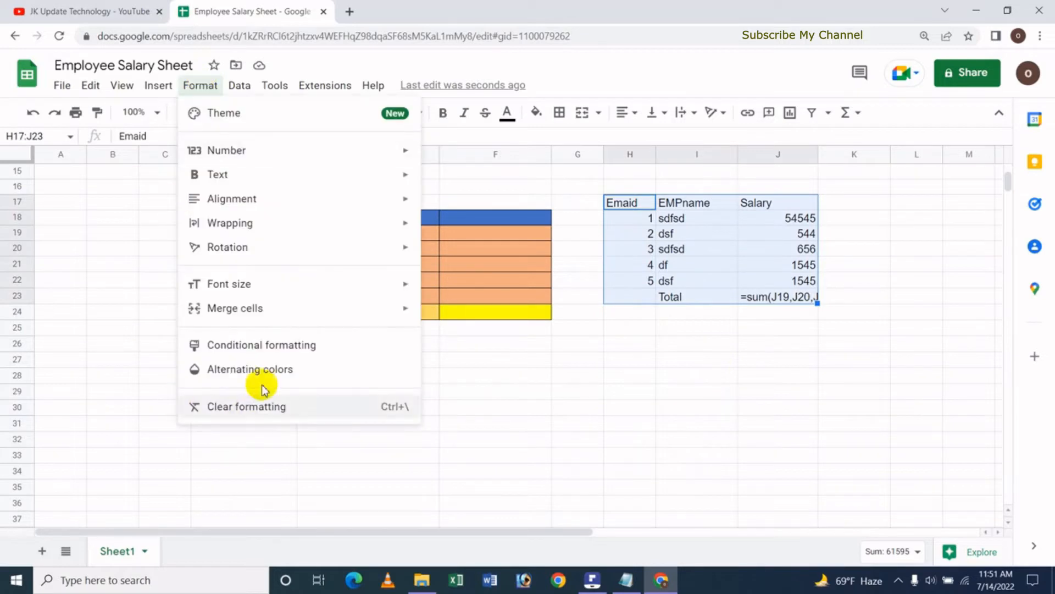
pyautogui.click(290, 346)
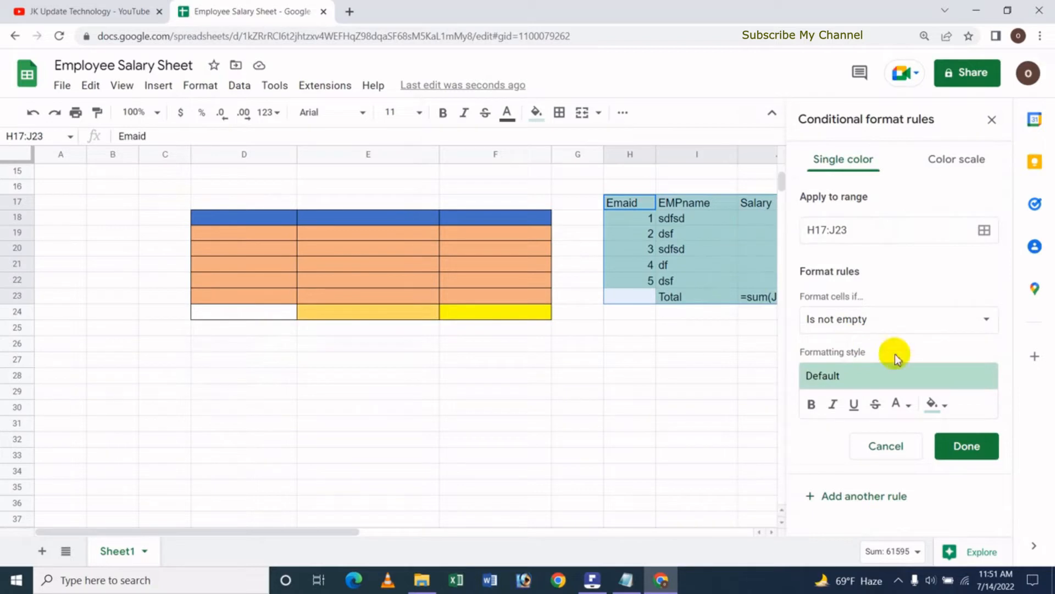
pyautogui.click(924, 326)
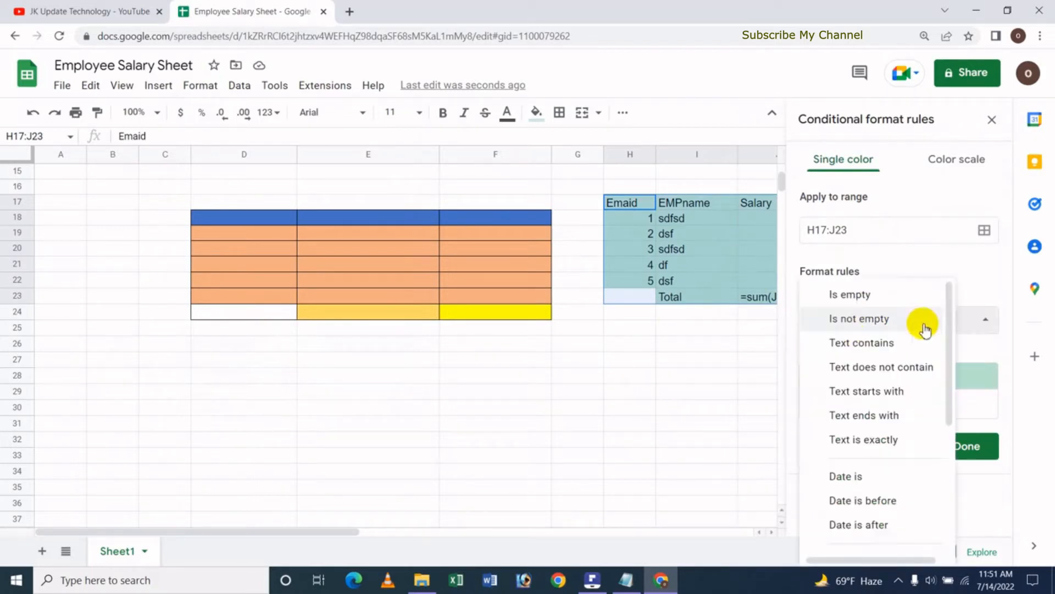
pyautogui.click(873, 299)
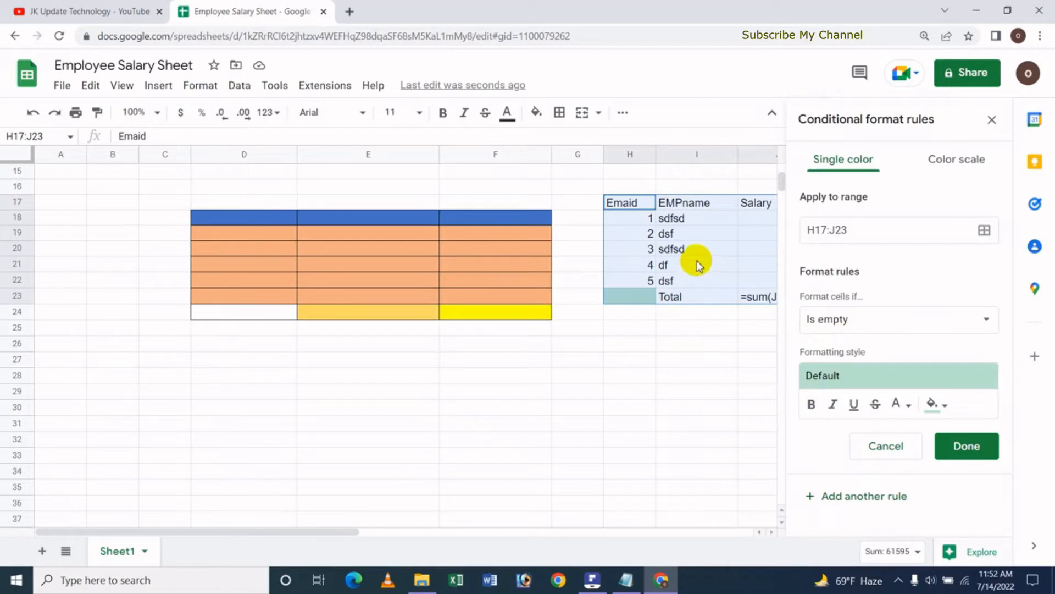
# Step: Style the rule with bold, italic, blue text and a magenta fill, and save it
pyautogui.click(814, 405)
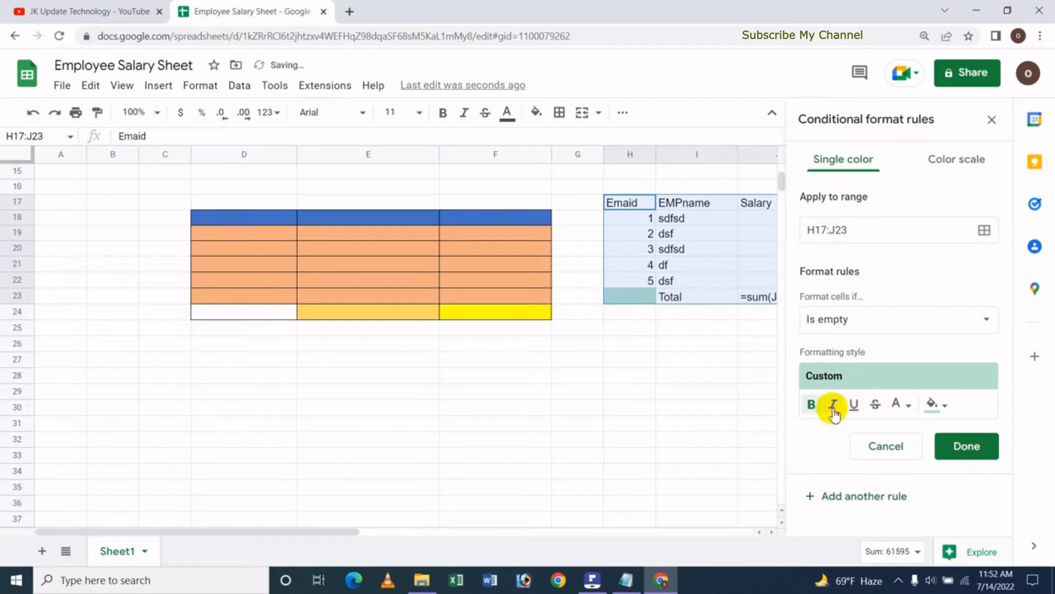
pyautogui.click(834, 407)
pyautogui.click(902, 405)
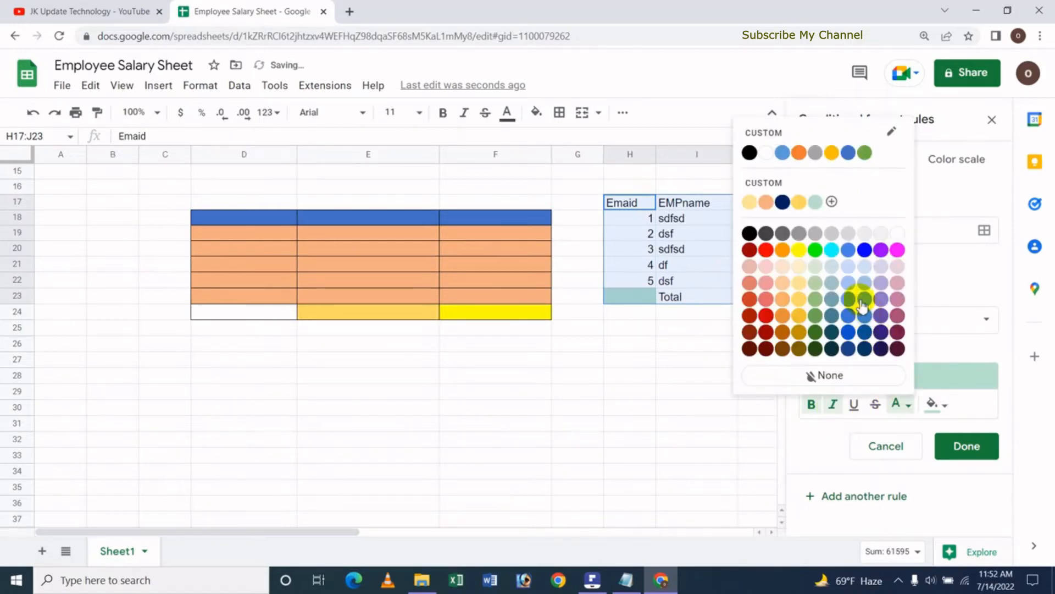
pyautogui.click(848, 251)
pyautogui.click(936, 405)
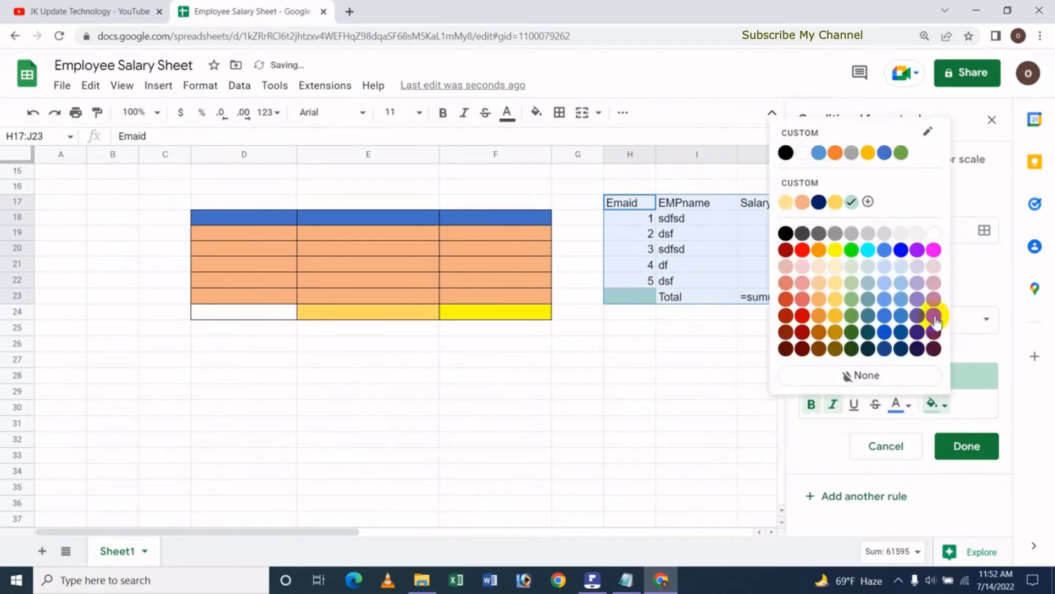
pyautogui.click(934, 258)
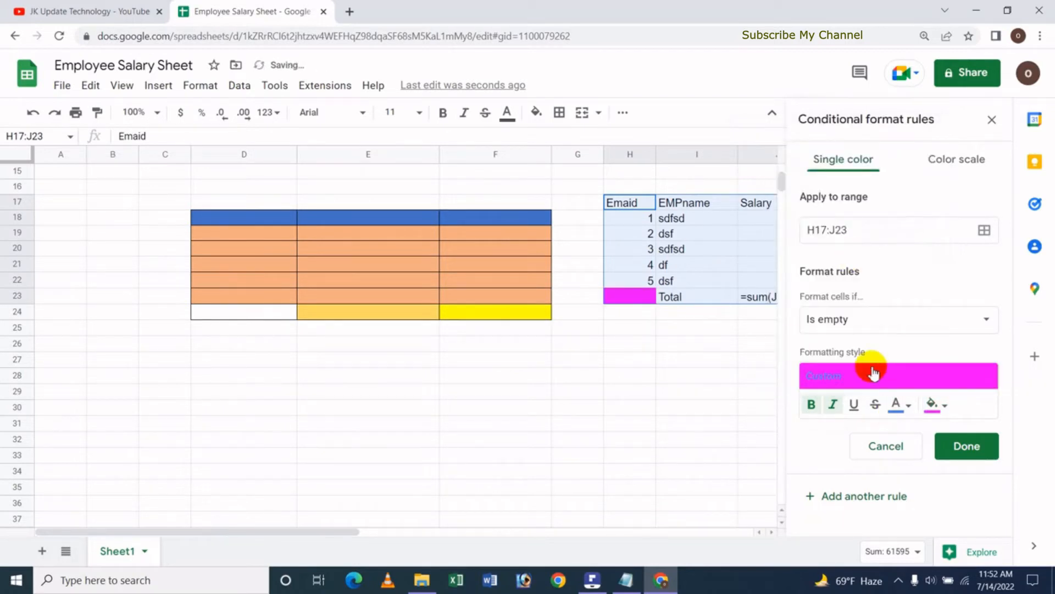
pyautogui.click(991, 456)
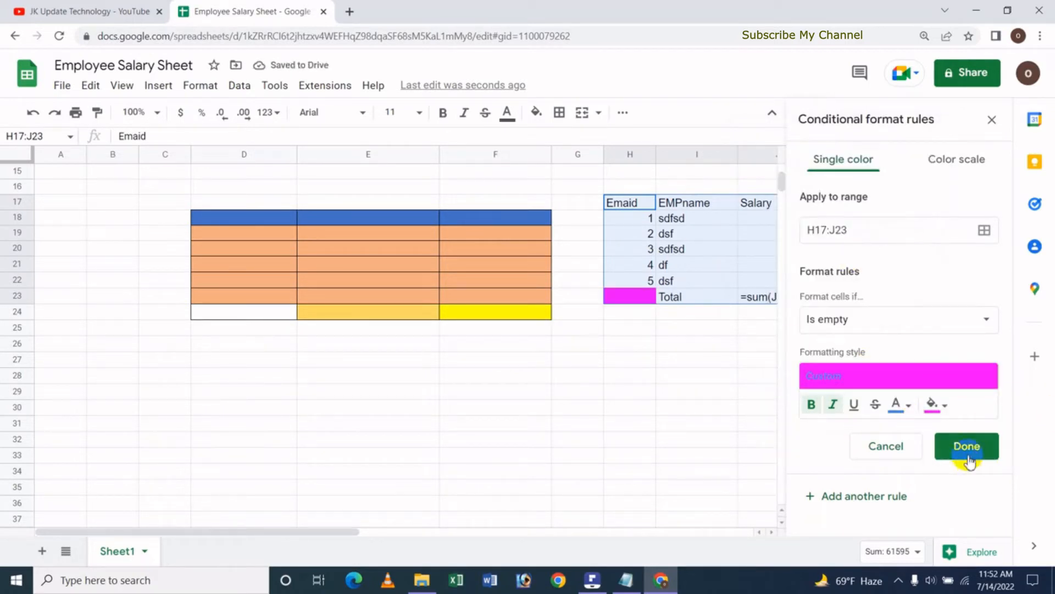
pyautogui.click(687, 363)
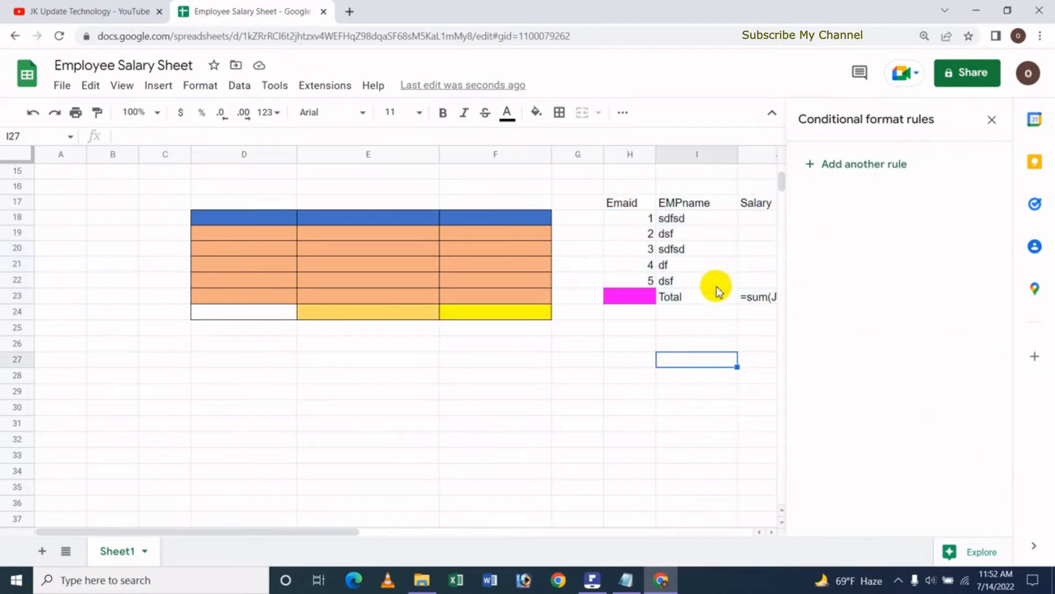
# Step: Test the empty-cell rule by clearing I19 and I21, and undo both deletions
pyautogui.click(682, 234)
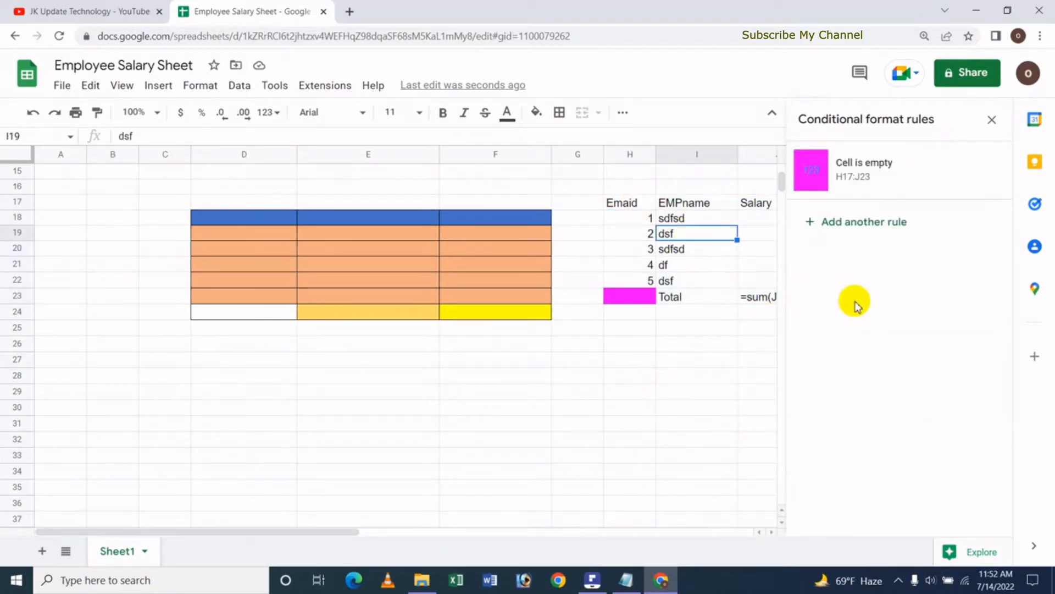
pyautogui.press('Delete')
pyautogui.press('Down')
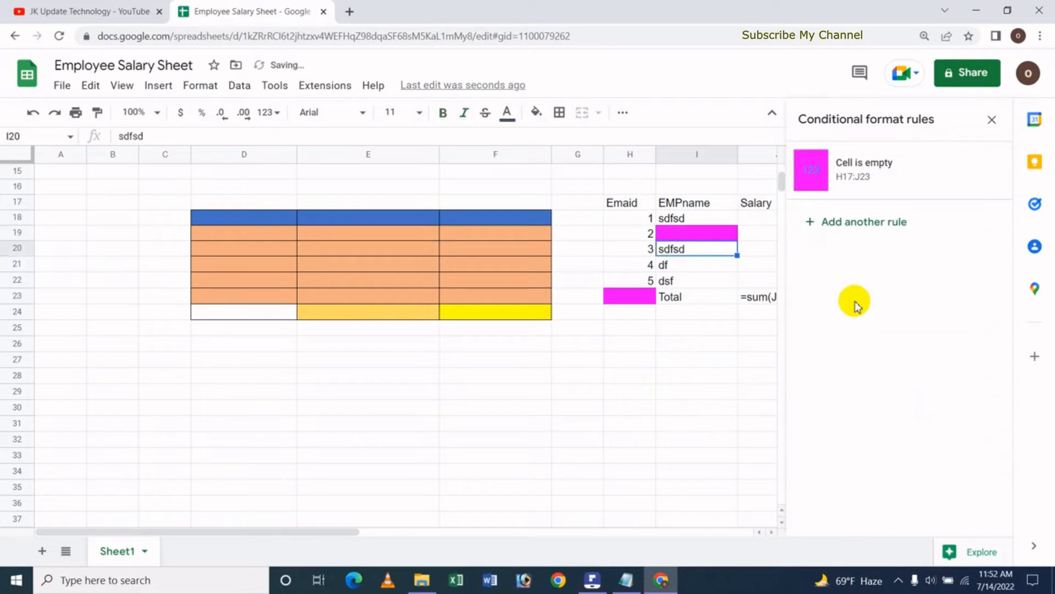
pyautogui.press('Down')
pyautogui.press('Delete')
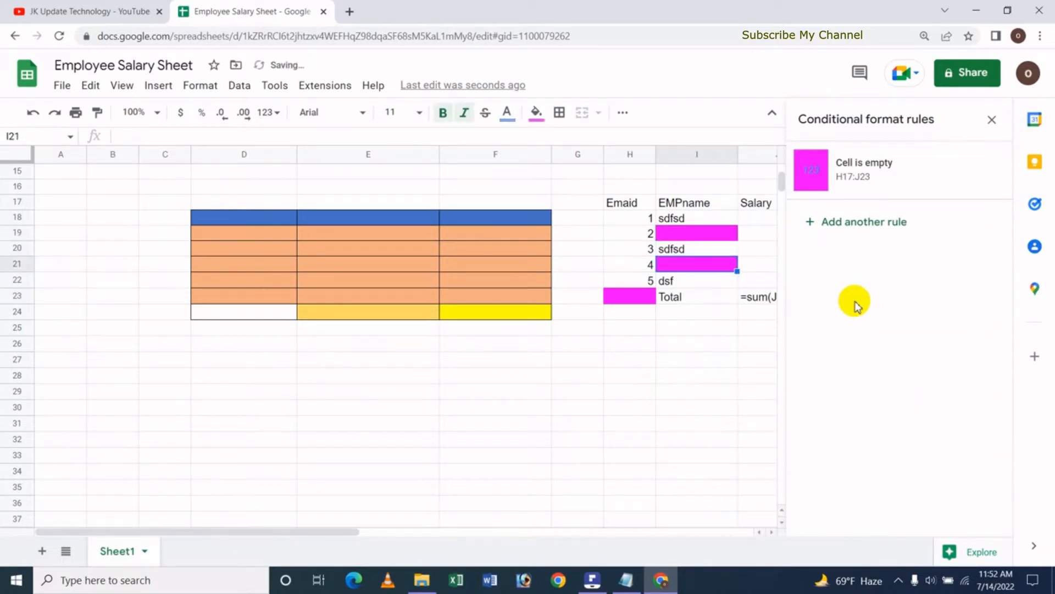
pyautogui.press('Down')
pyautogui.hotkey('ctrl', 'z')
pyautogui.hotkey('ctrl', 'z')
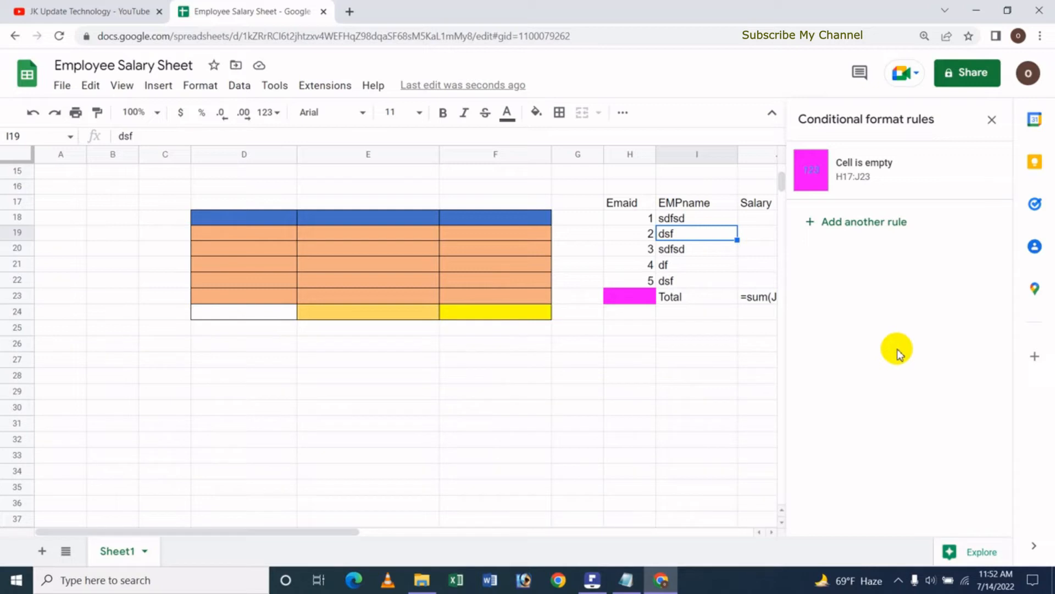
# Step: Copy the table H17:J23 and paste only its conditional formatting at D28 using Paste special
pyautogui.click(620, 203)
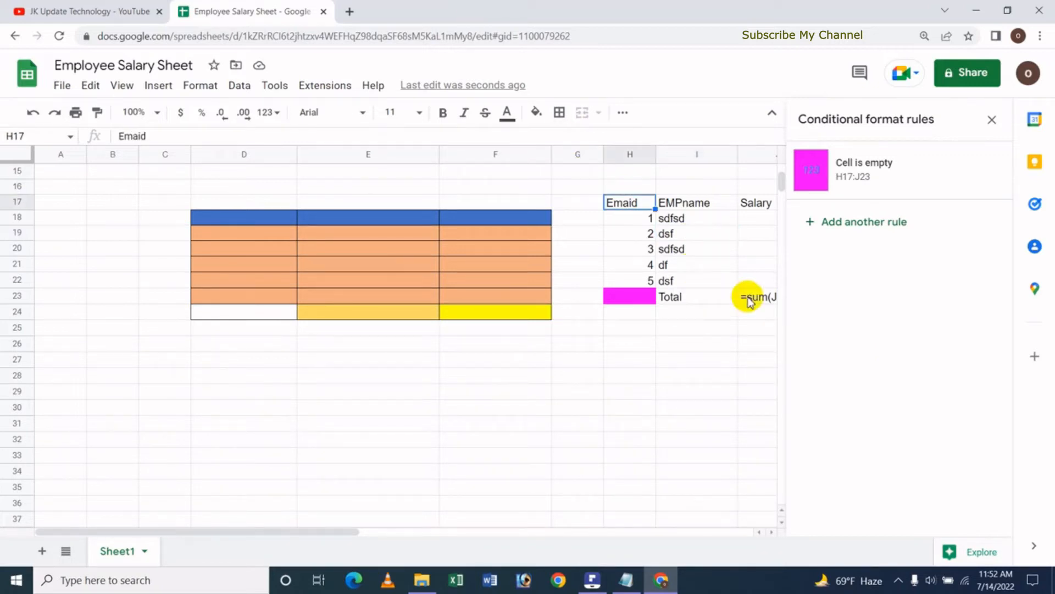
pyautogui.hotkey('shift', 'Right')
pyautogui.hotkey('shift', 'Right')
pyautogui.hotkey('shift', 'Down')
pyautogui.hotkey('shift', 'Down')
pyautogui.hotkey('shift', 'Down')
pyautogui.hotkey('shift', 'Down')
pyautogui.hotkey('shift', 'Down')
pyautogui.hotkey('shift', 'Down')
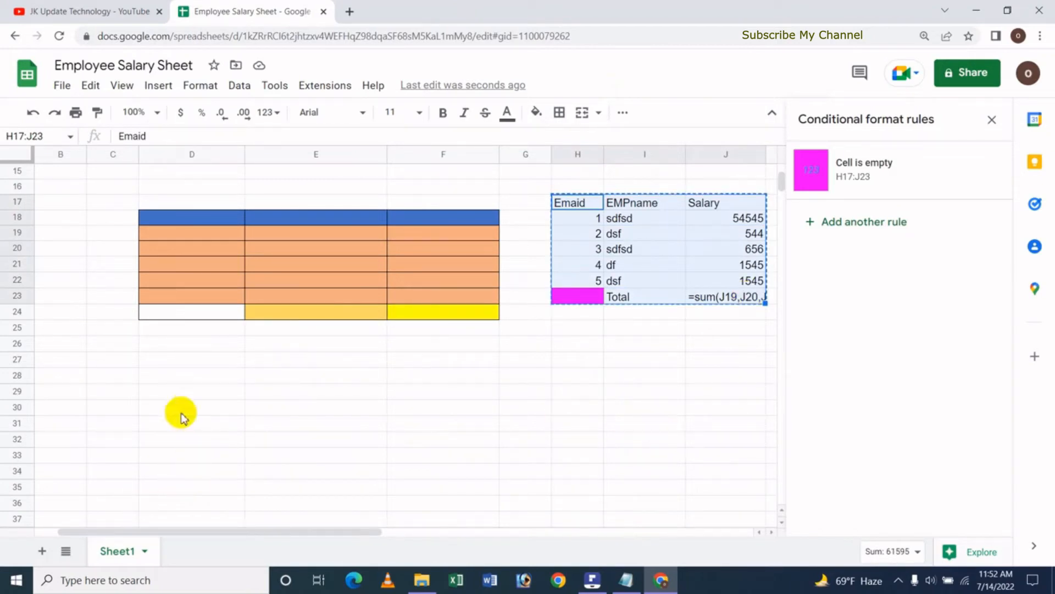
pyautogui.click(170, 376)
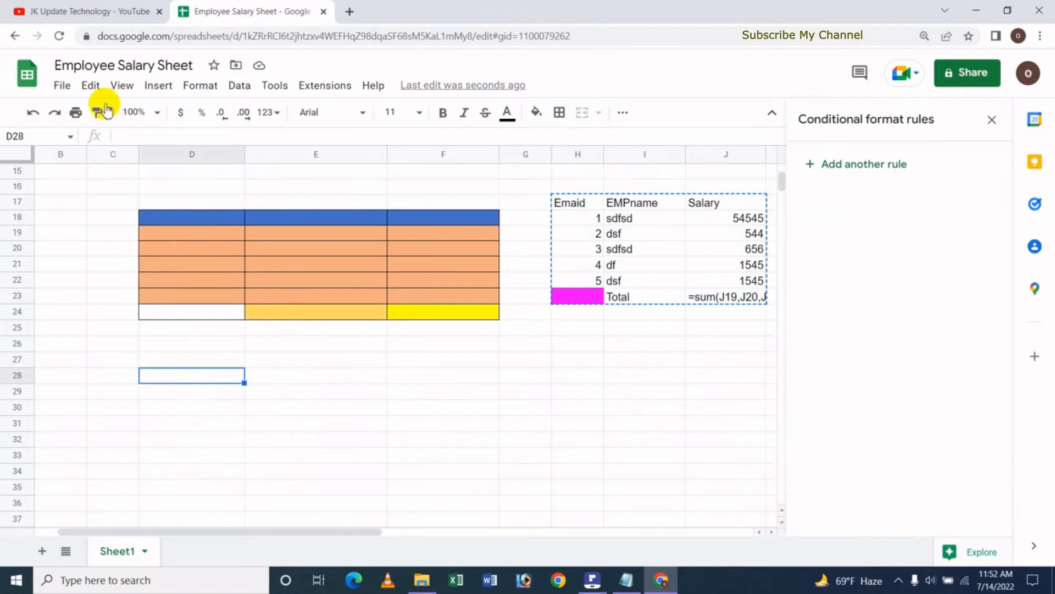
pyautogui.click(94, 87)
pyautogui.moveTo(147, 251)
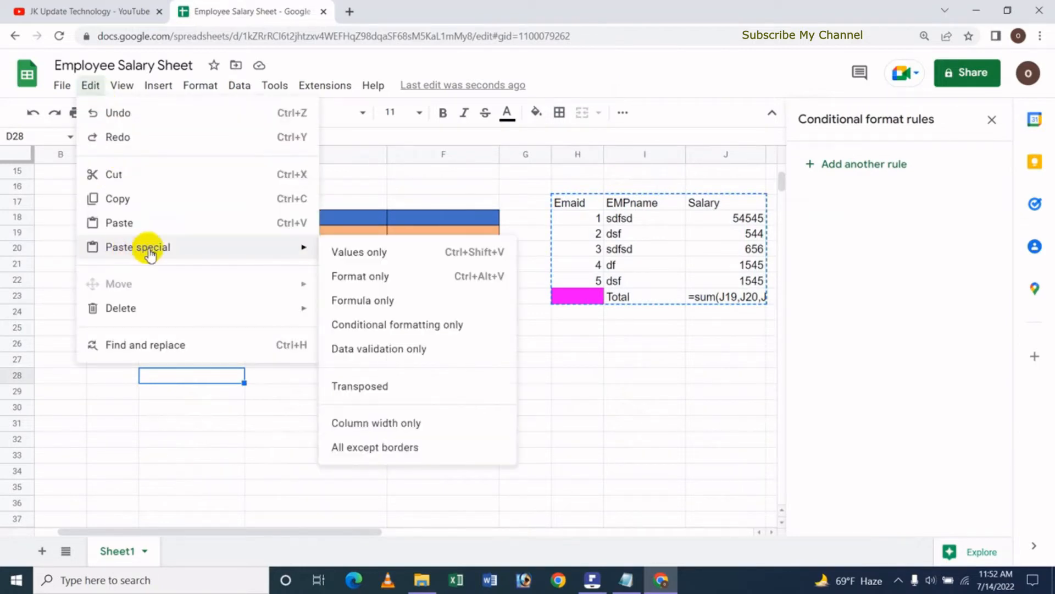
pyautogui.click(413, 326)
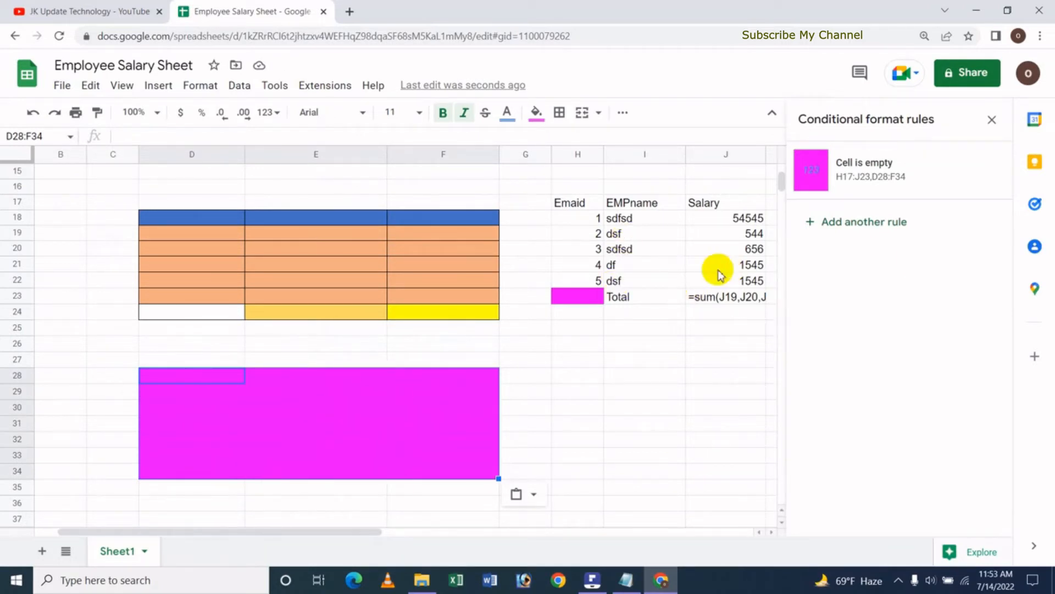
# Step: Clear the contents of I19, J21 and J19 in the salary table to show the empty-cell formatting
pyautogui.click(643, 236)
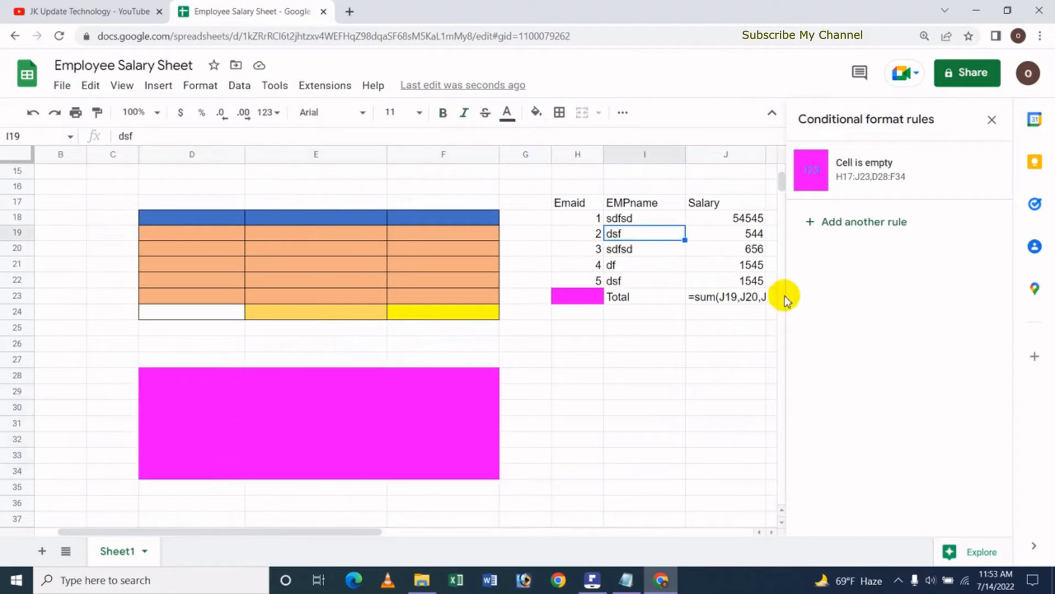
pyautogui.press('Delete')
pyautogui.press('Down')
pyautogui.press('Down')
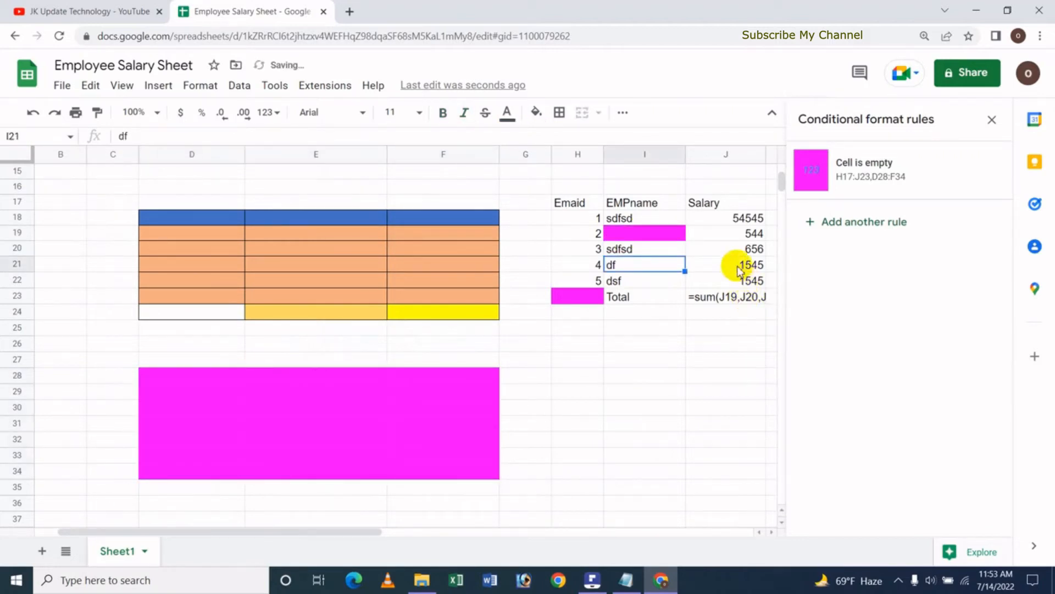
pyautogui.press('Right')
pyautogui.press('Delete')
pyautogui.press('Down')
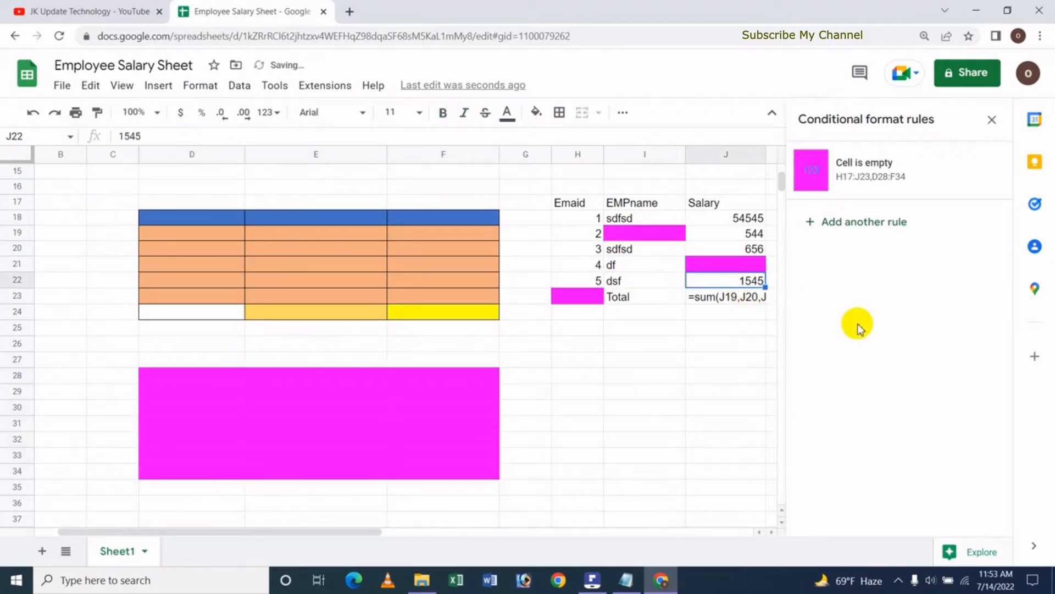
pyautogui.press('Left')
pyautogui.press('Up')
pyautogui.press('Up')
pyautogui.press('Up')
pyautogui.press('Right')
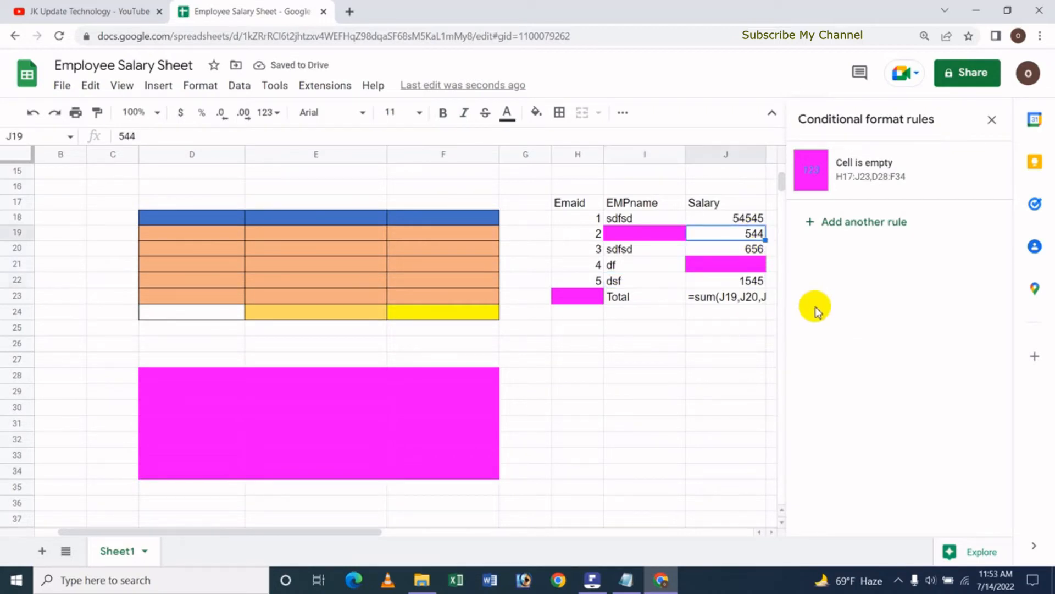
pyautogui.press('Delete')
pyautogui.press('Down')
pyautogui.press('Down')
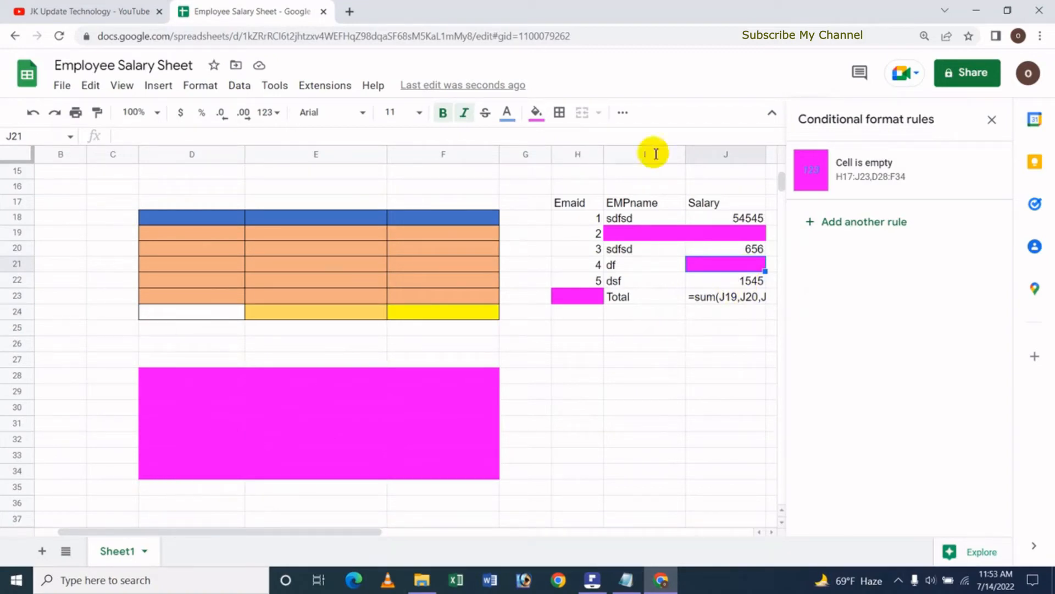
pyautogui.click(602, 390)
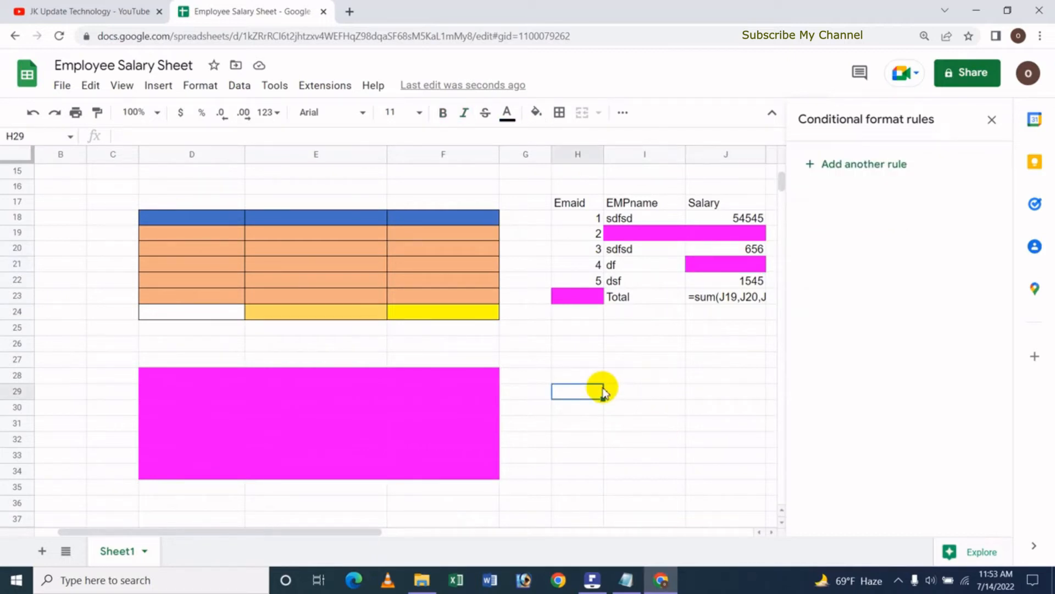
pyautogui.click(90, 85)
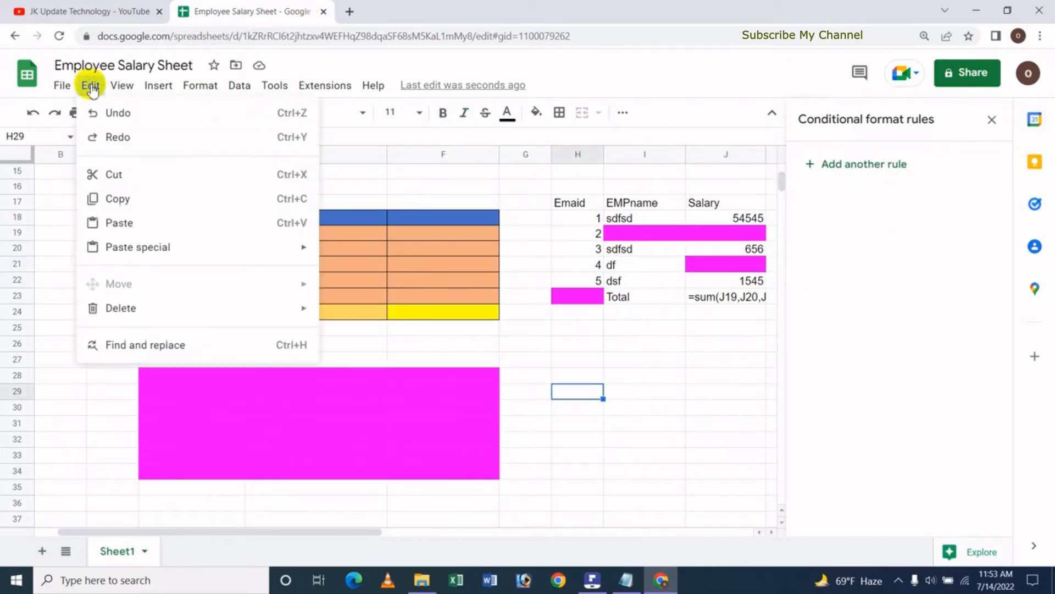
pyautogui.moveTo(169, 250)
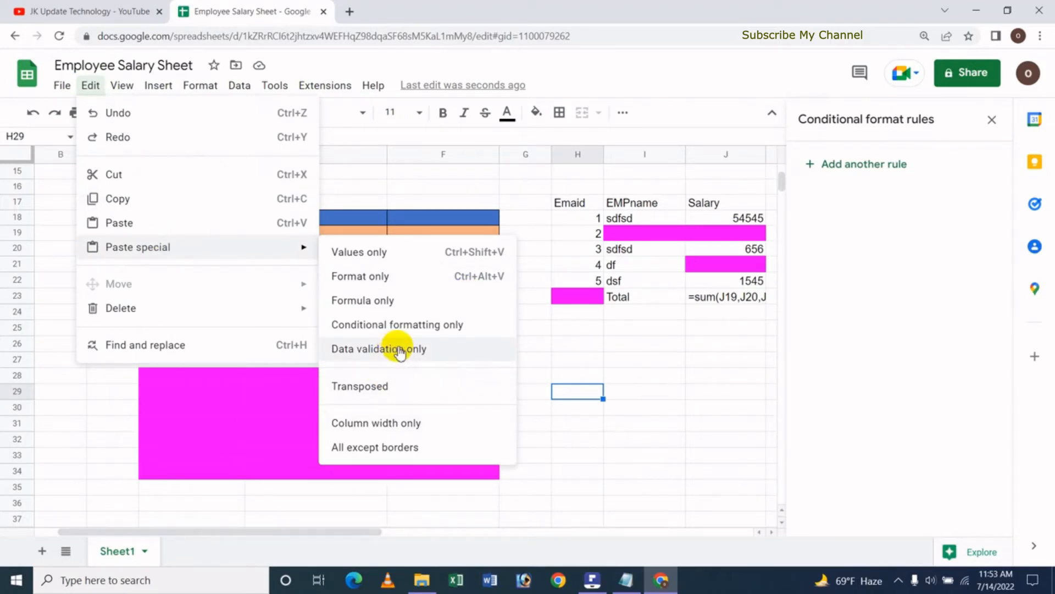
pyautogui.click(651, 425)
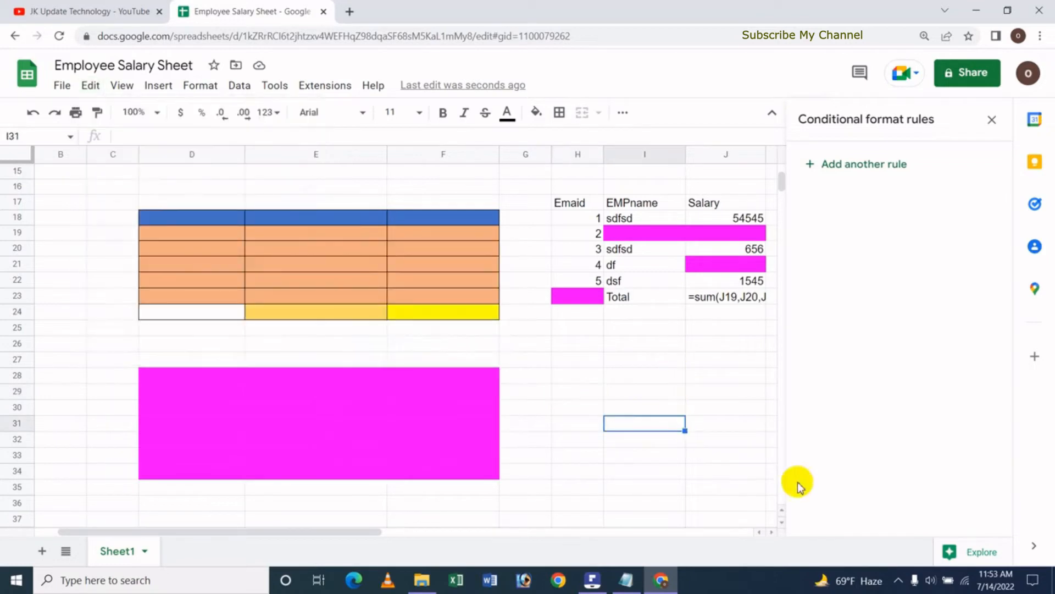
# Step: Select the empty range D39:E46 below the magenta block and open its data validation settings
pyautogui.scroll(-5, 783, 517)
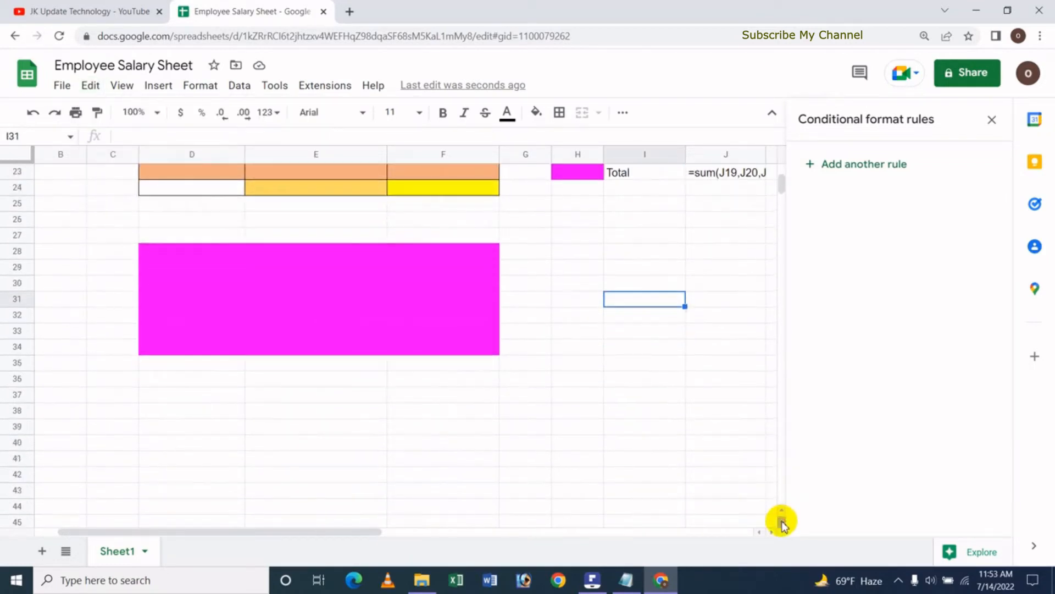
pyautogui.scroll(-2, 783, 522)
pyautogui.click(191, 301)
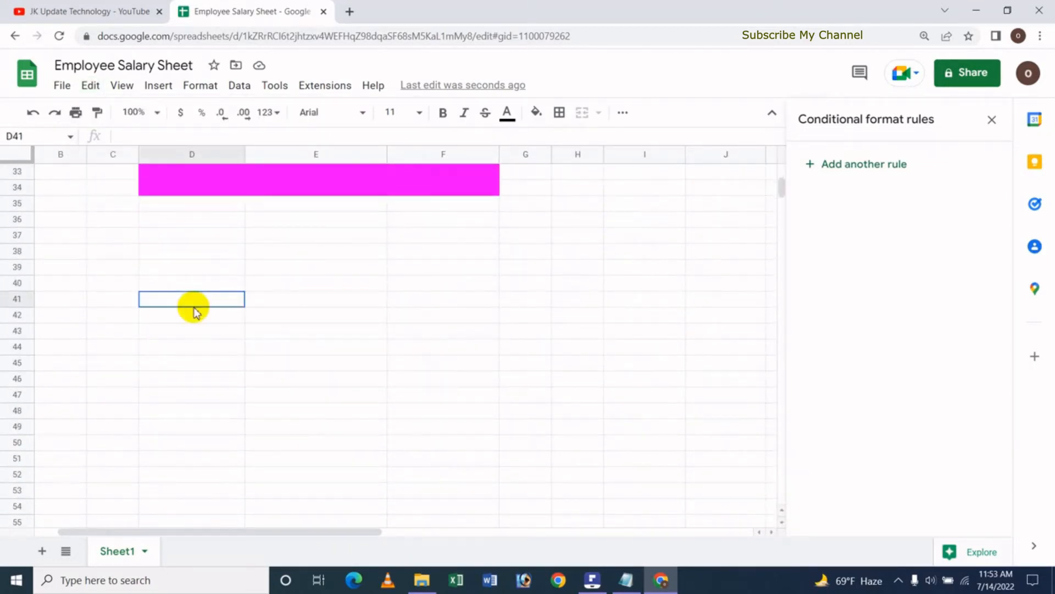
pyautogui.click(159, 267)
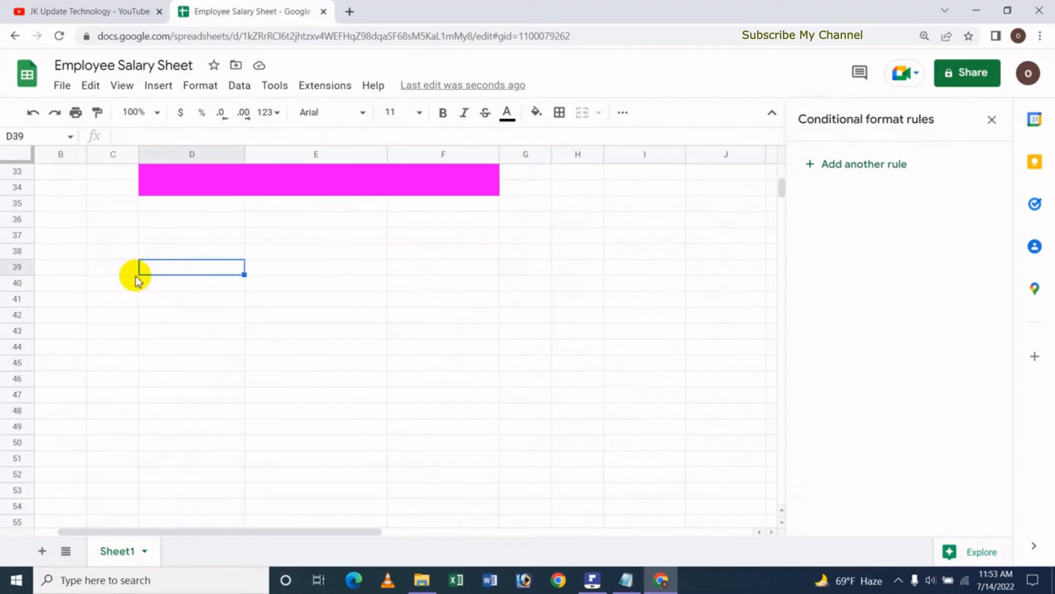
pyautogui.hotkey('shift', 'Right')
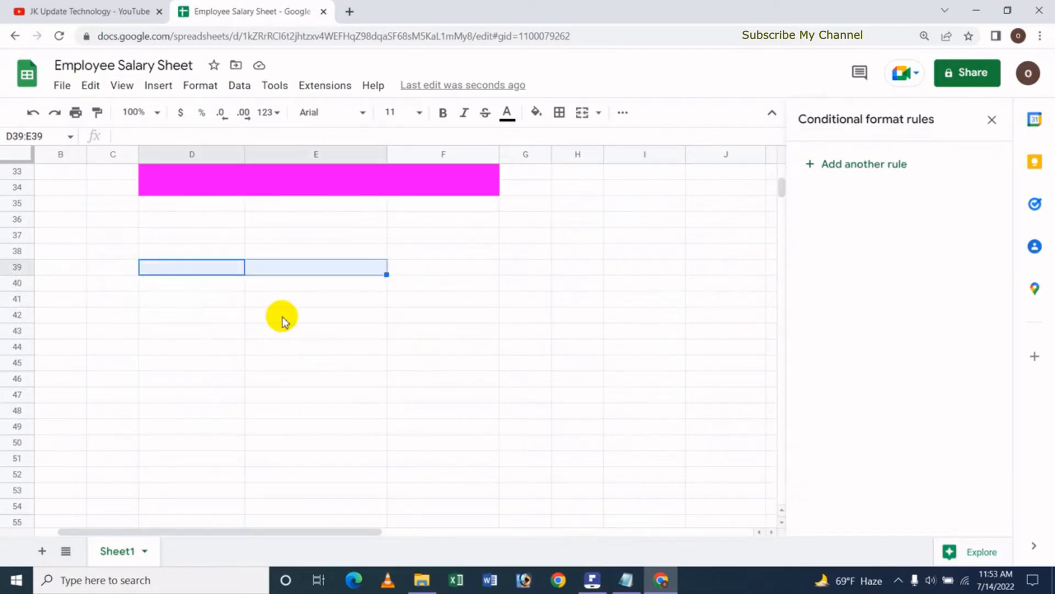
pyautogui.hotkey('shift', 'Down')
pyautogui.hotkey('shift', 'Down')
pyautogui.hotkey('shift', 'Down')
pyautogui.hotkey('shift', 'Down')
pyautogui.hotkey('shift', 'Down')
pyautogui.hotkey('shift', 'Down')
pyautogui.hotkey('shift', 'Down')
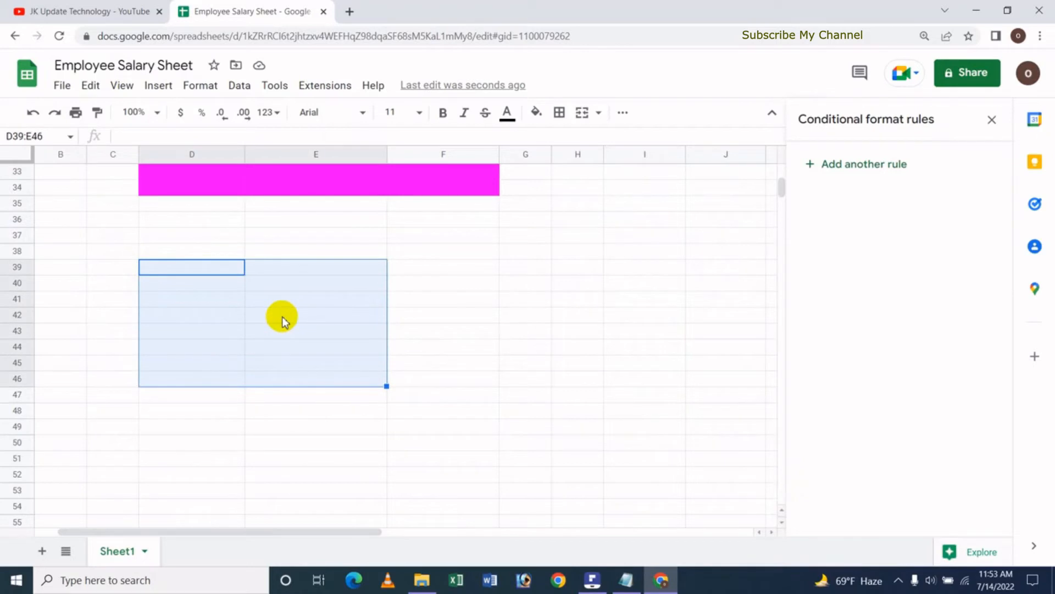
pyautogui.click(242, 88)
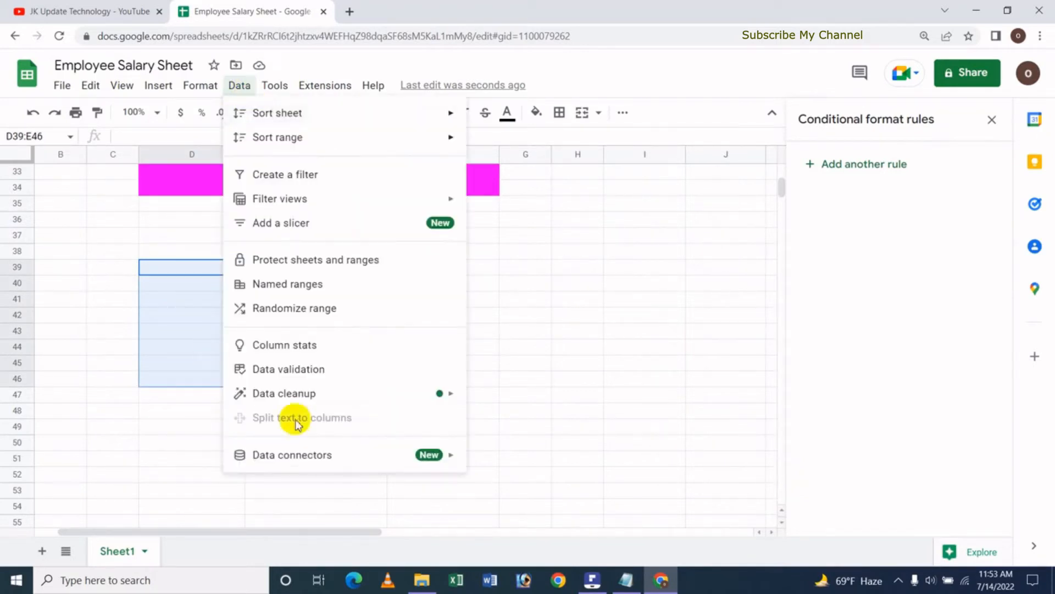
pyautogui.click(307, 368)
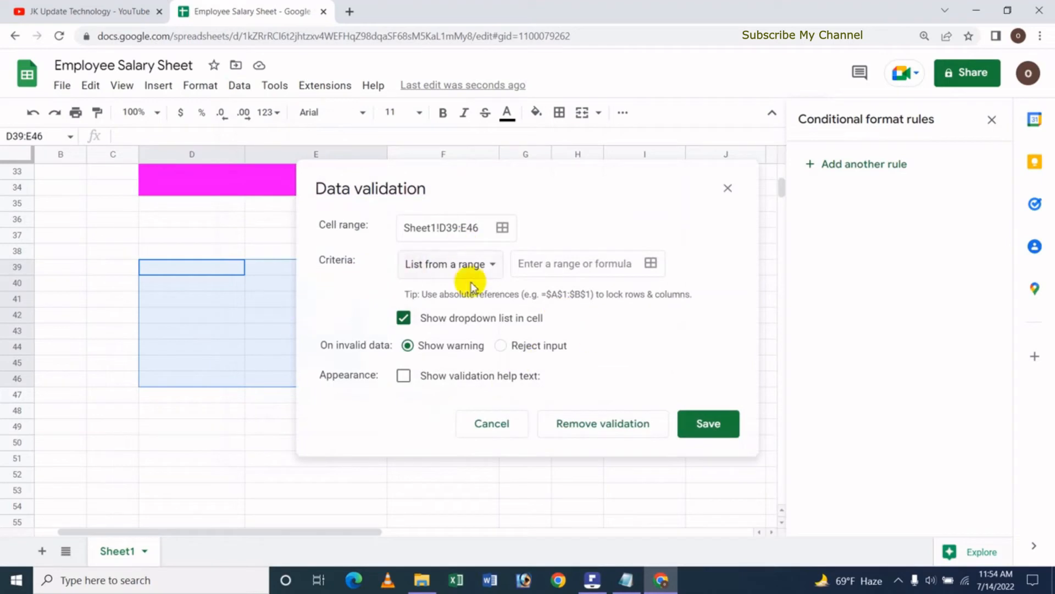
# Step: Set the validation criteria to a number between 20 and 200 with a warning on invalid data, and save the rule
pyautogui.click(464, 263)
pyautogui.click(464, 309)
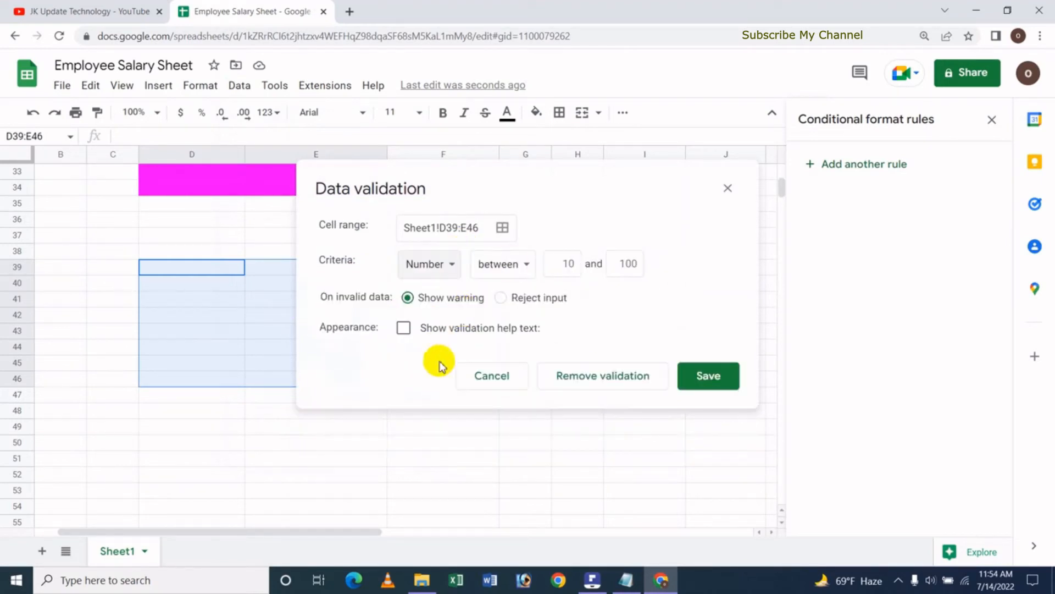
pyautogui.click(562, 263)
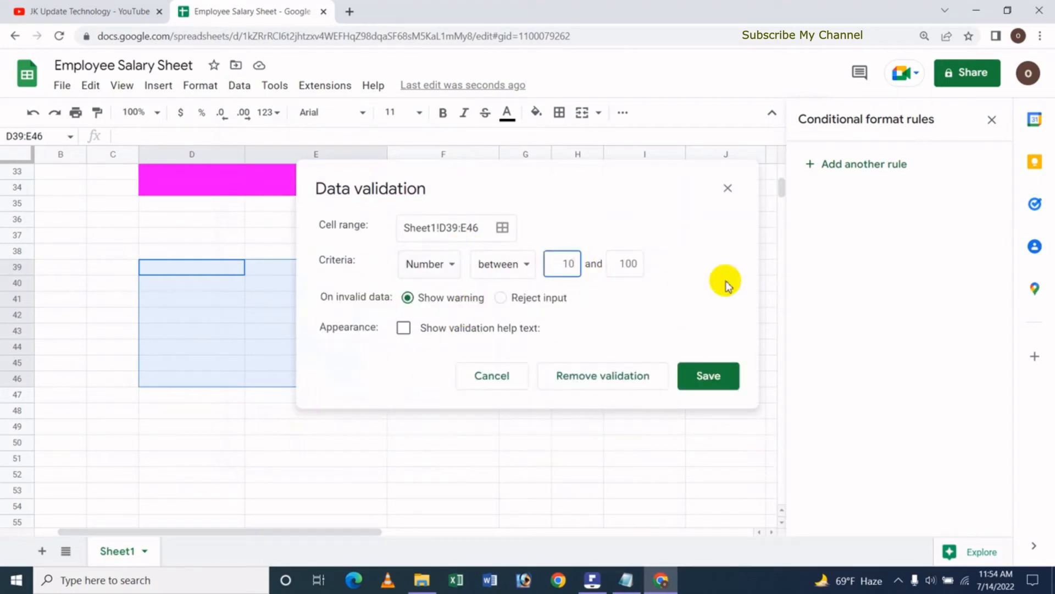
pyautogui.write('20')
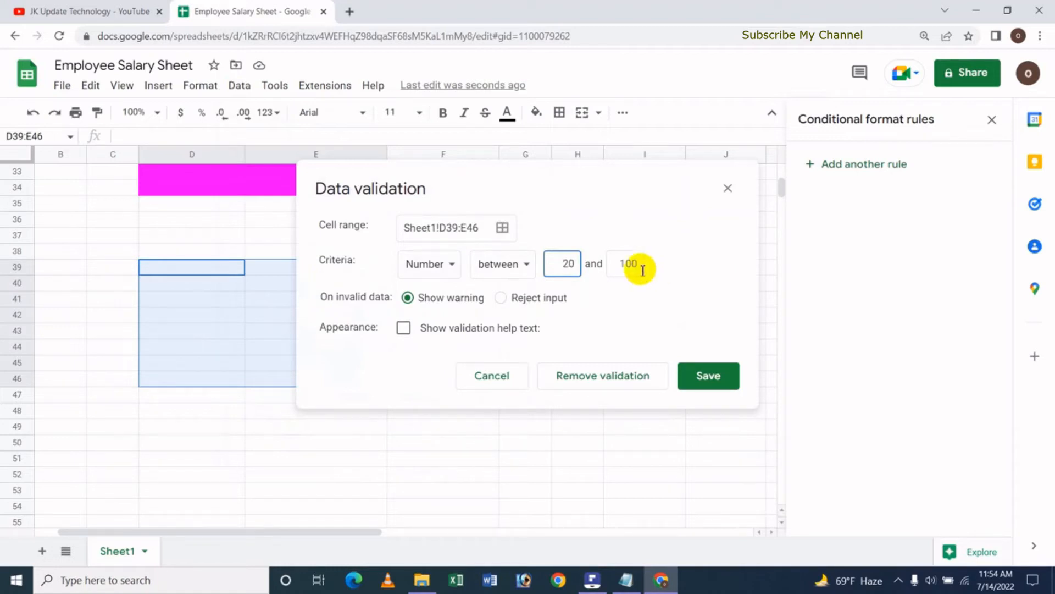
pyautogui.click(636, 264)
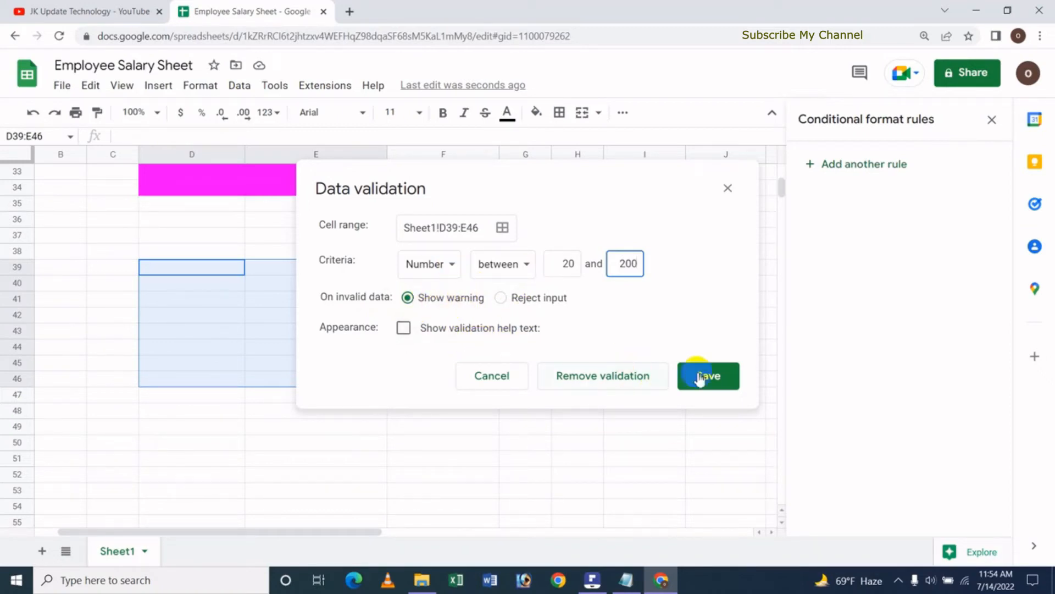
pyautogui.click(706, 374)
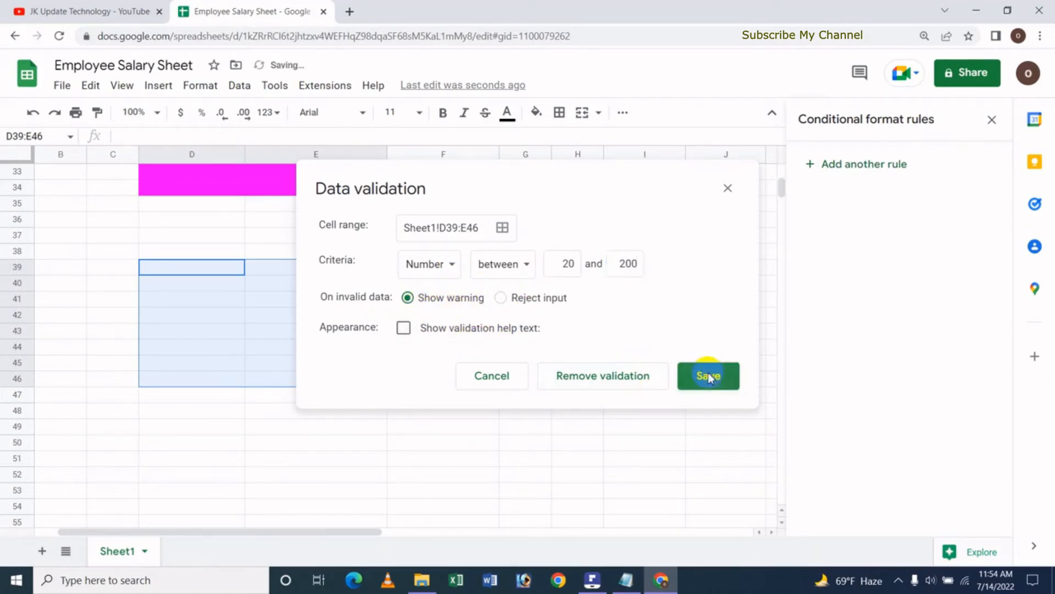
# Step: Test the validation rule by entering 20, 200 and 201 in D39 to D41, and inspect the D41 entry
pyautogui.click(213, 298)
pyautogui.click(200, 269)
pyautogui.write('20')
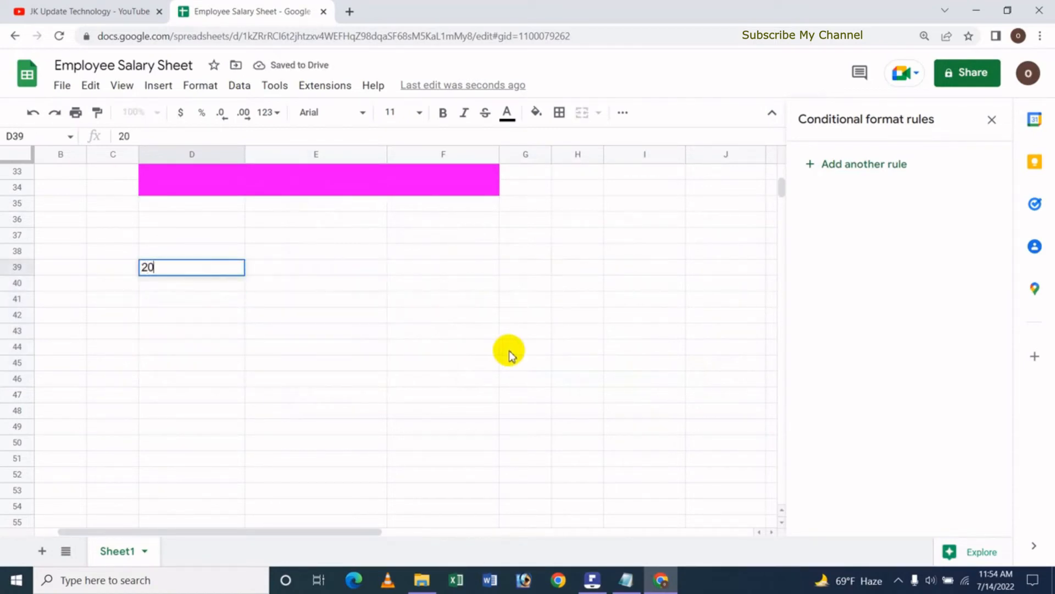
pyautogui.press('Return')
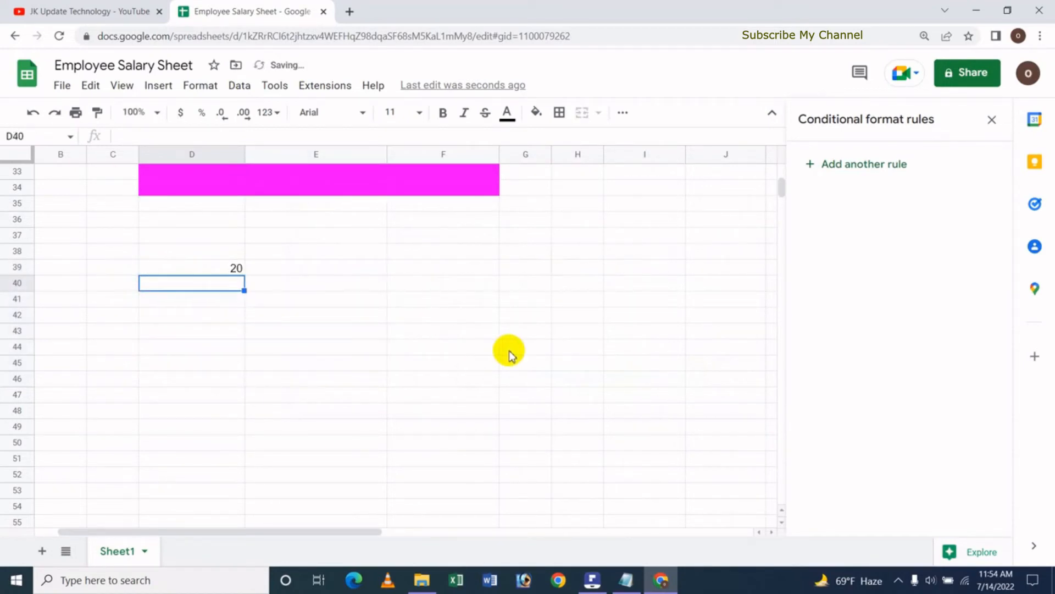
pyautogui.write('200')
pyautogui.press('Return')
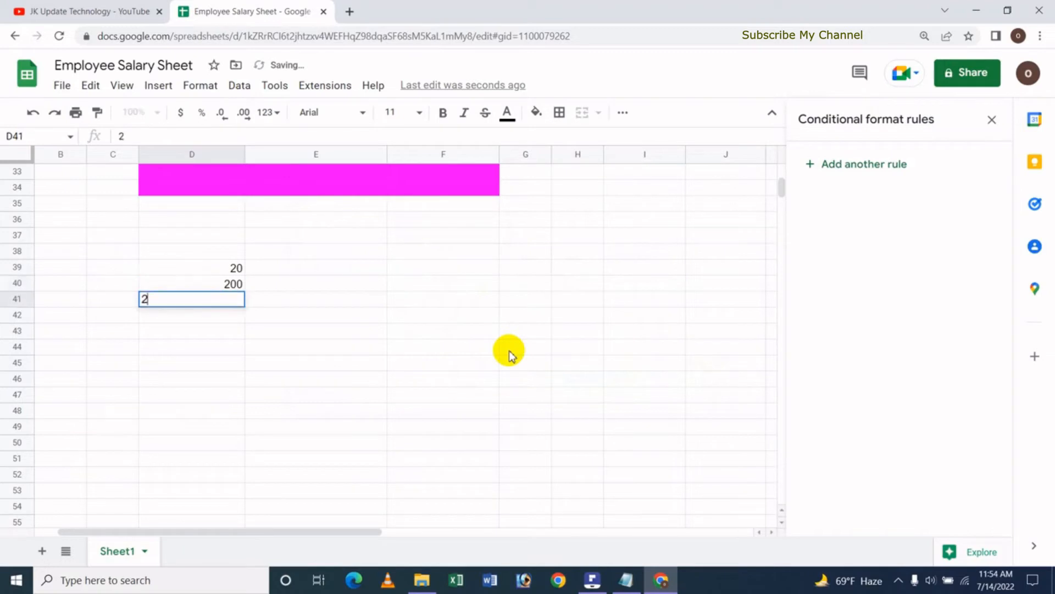
pyautogui.press('Return')
pyautogui.press('Up')
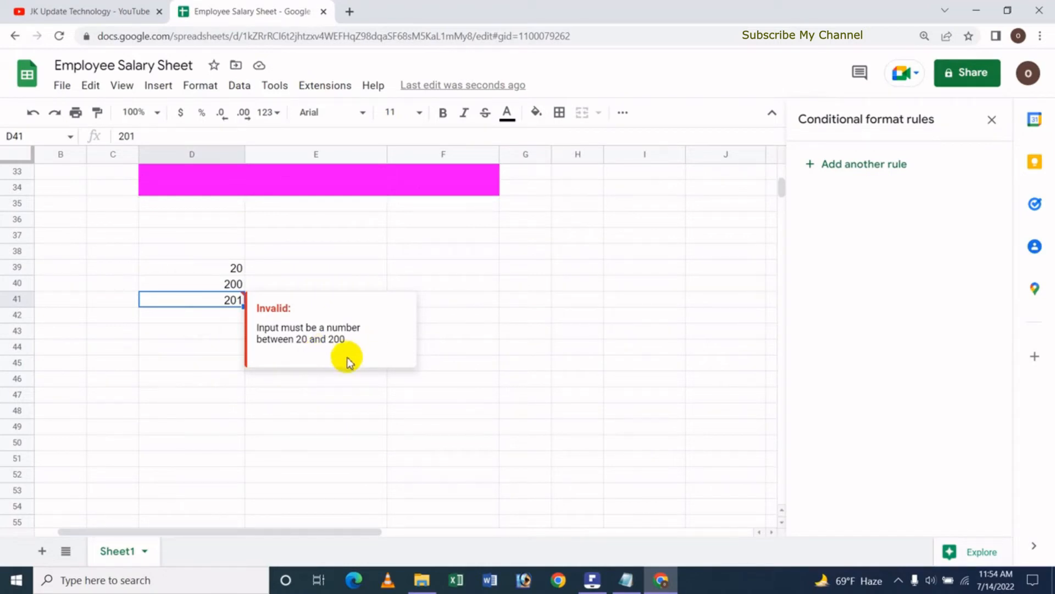
pyautogui.press('Down')
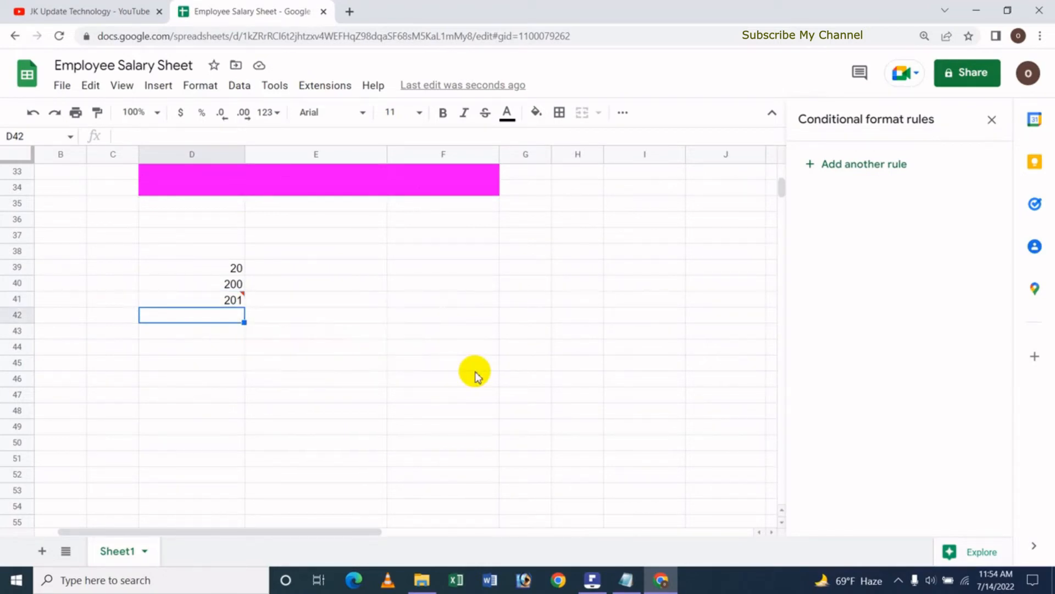
# Step: Enter 19 in D42 and 21 in D43 to test values around the rule's lower limit
pyautogui.write('19')
pyautogui.press('Return')
pyautogui.press('Up')
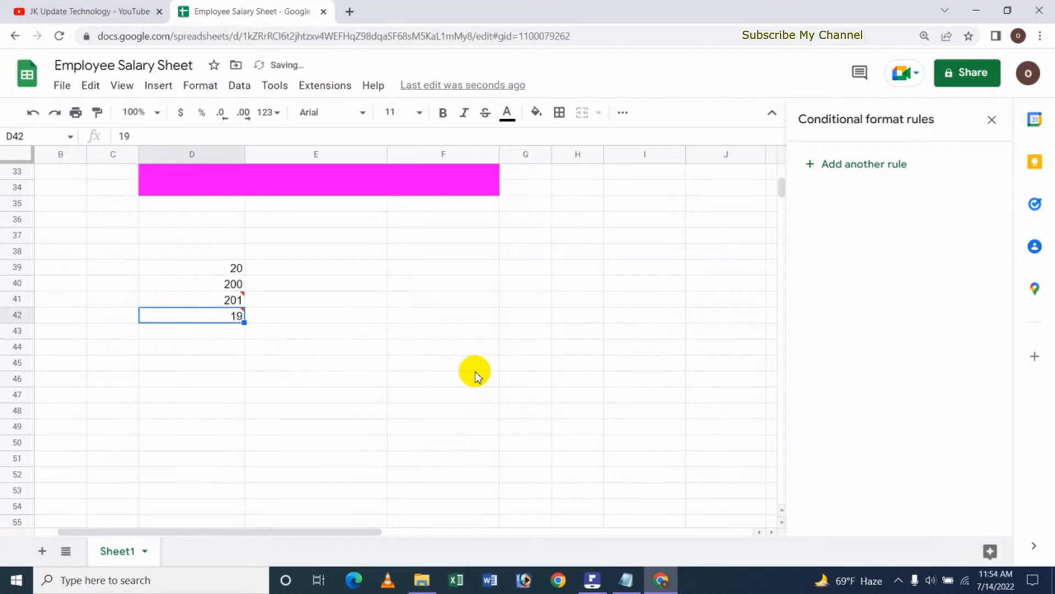
pyautogui.press('Down')
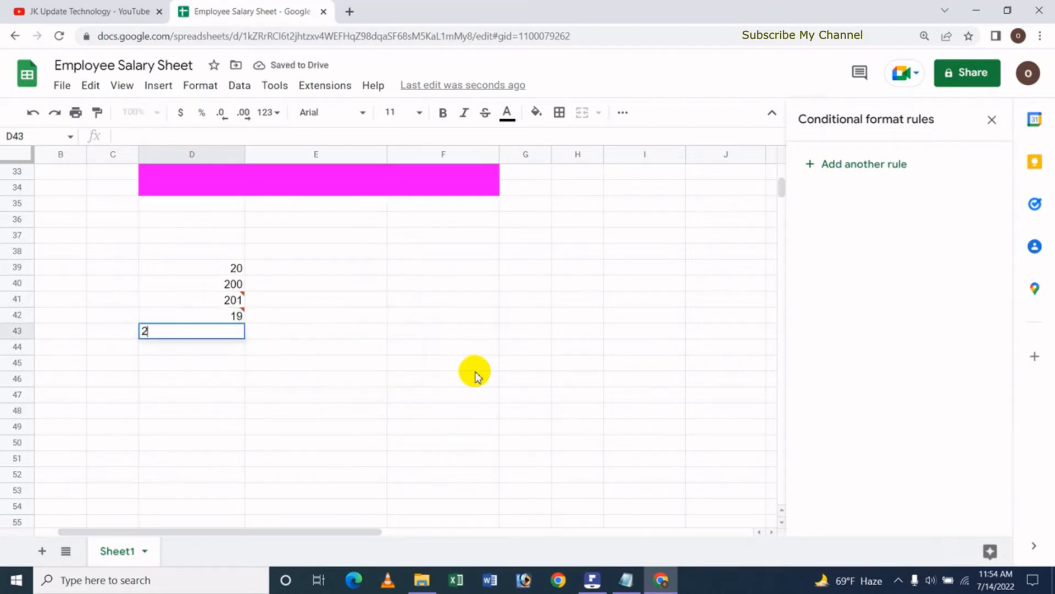
pyautogui.press('Return')
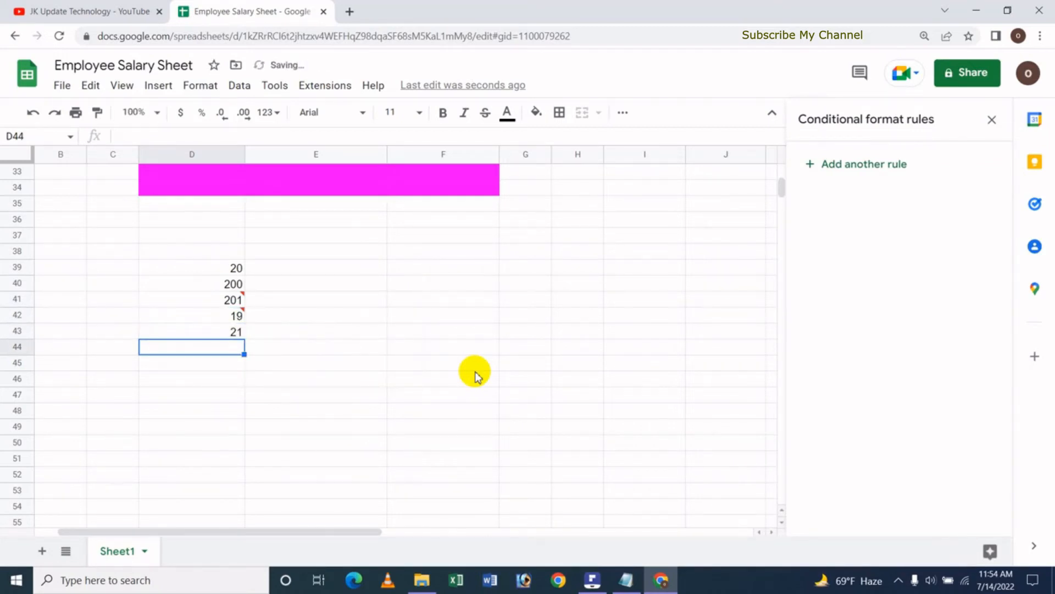
# Step: Copy the range D39:E44 containing the test numbers and their validation rule
pyautogui.press('Up')
pyautogui.press('Up')
pyautogui.press('Up')
pyautogui.press('Up')
pyautogui.press('Up')
pyautogui.press('Down')
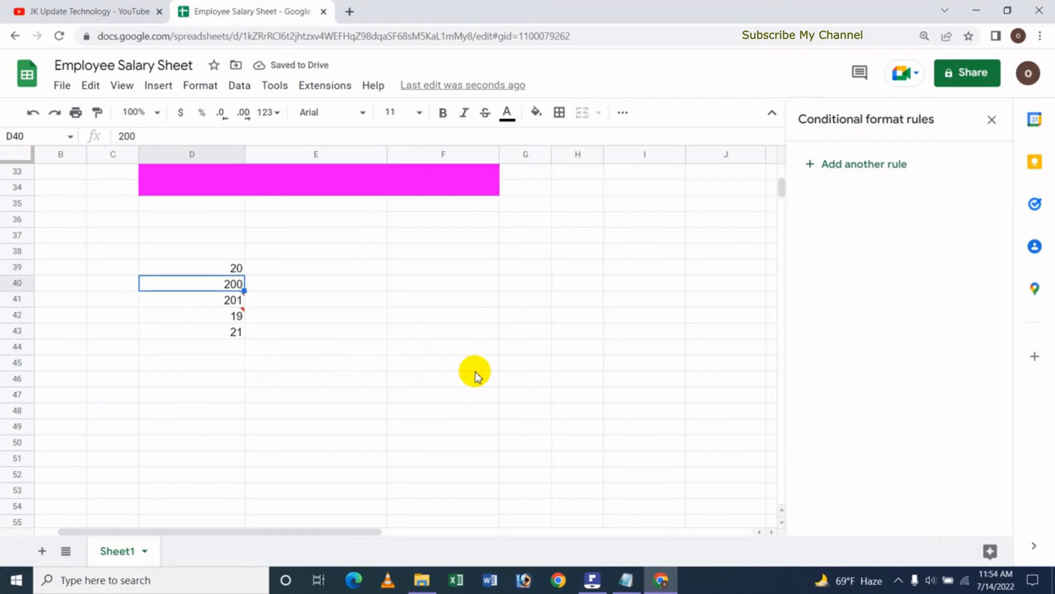
pyautogui.press('Up')
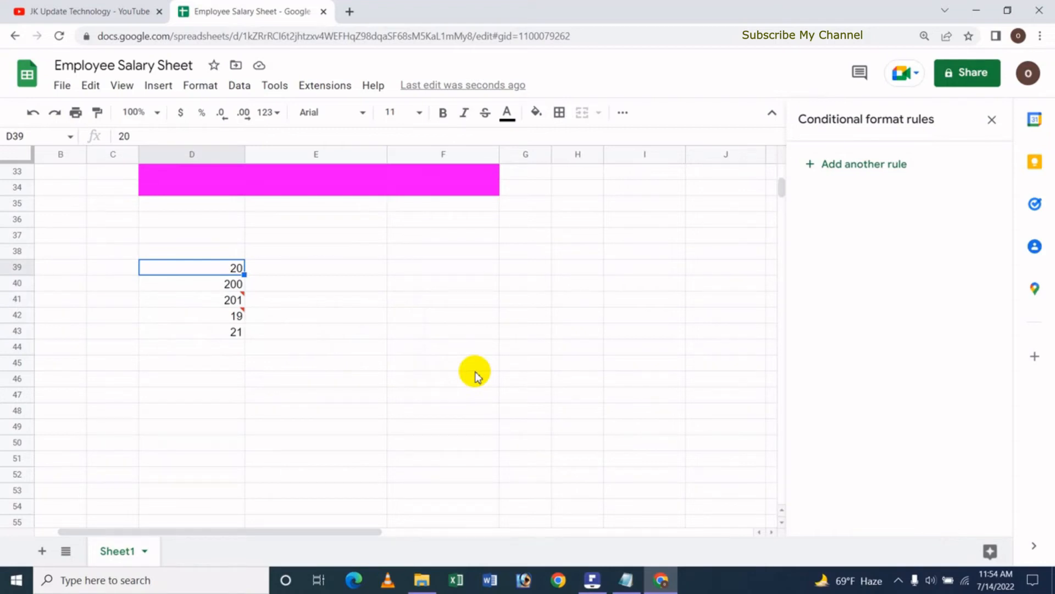
pyautogui.hotkey('shift', 'Down')
pyautogui.hotkey('shift', 'Down')
pyautogui.hotkey('shift', 'Down')
pyautogui.hotkey('shift', 'Down')
pyautogui.hotkey('shift', 'Down')
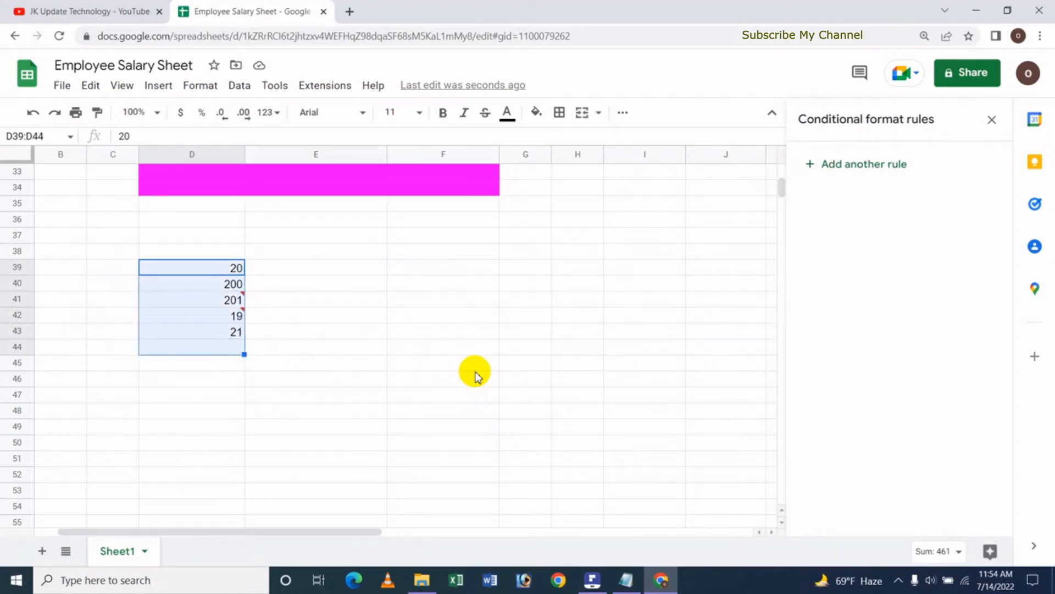
pyautogui.hotkey('shift', 'Right')
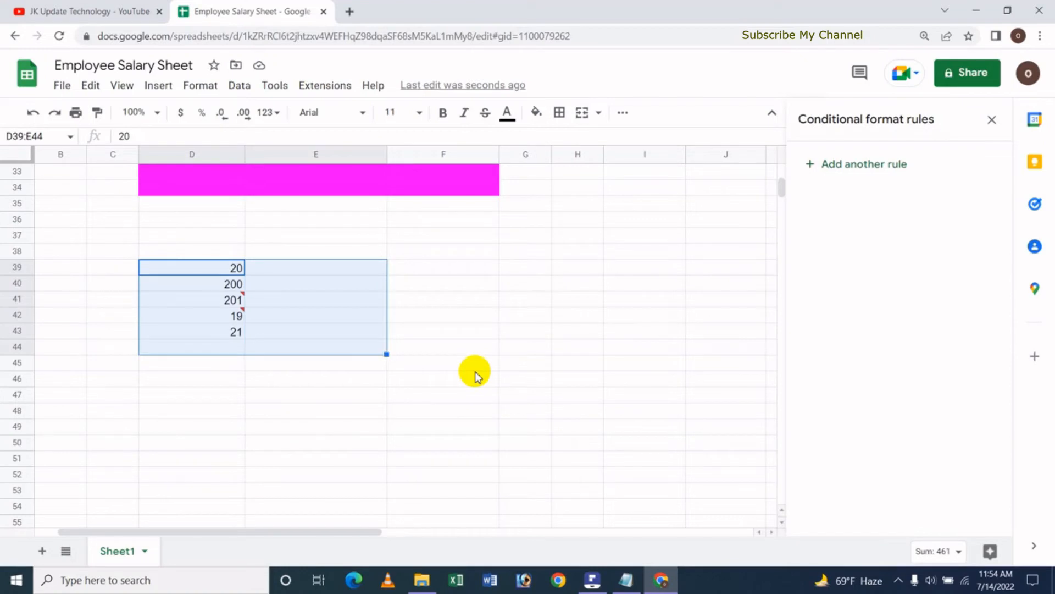
pyautogui.hotkey('ctrl', 'c')
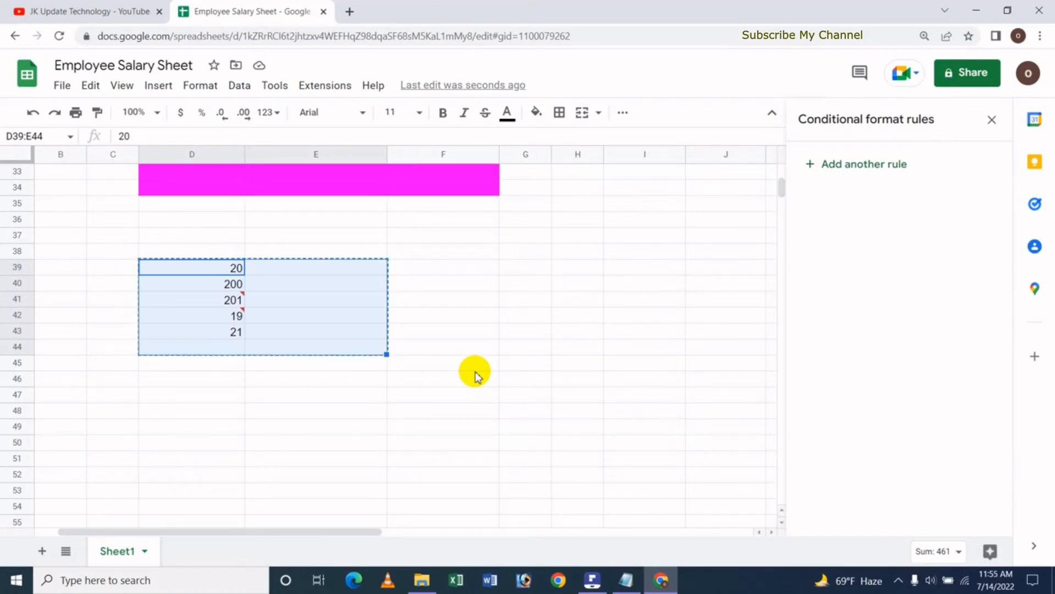
# Step: Paste only the data validation of the copied range at F47 using Paste special
pyautogui.click(483, 269)
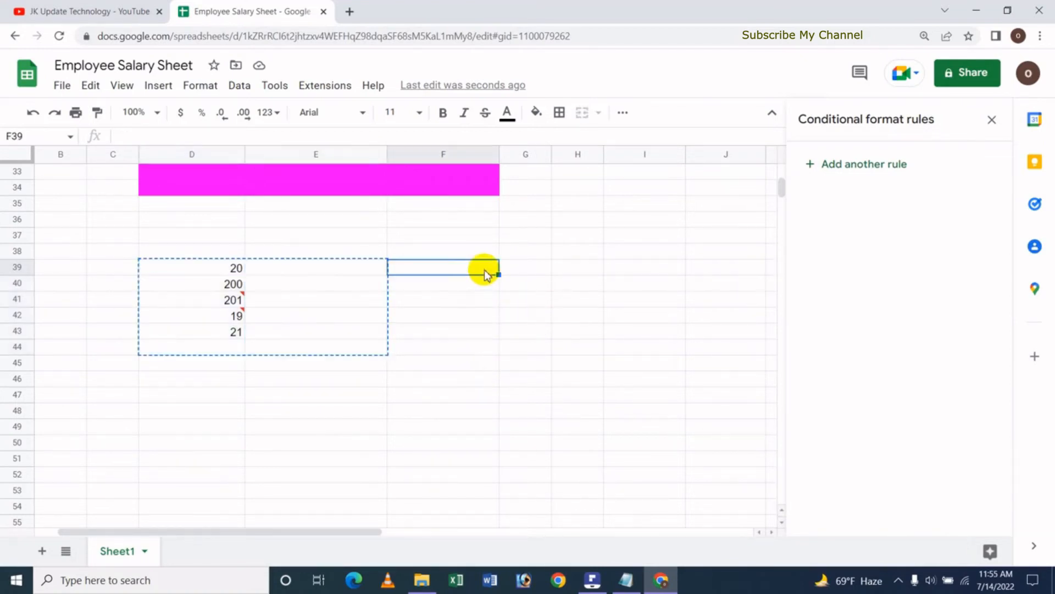
pyautogui.click(432, 399)
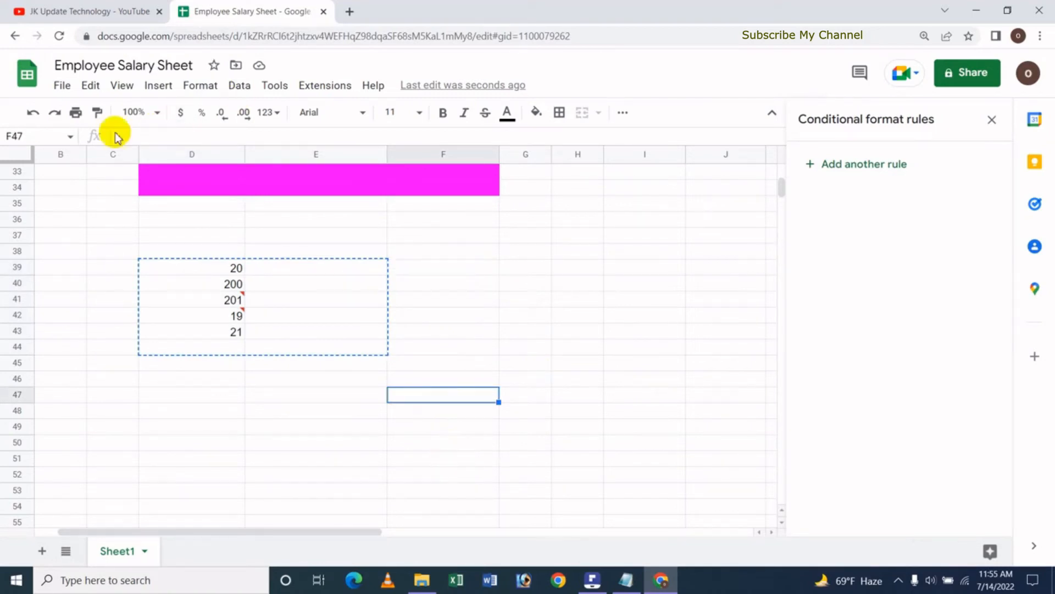
pyautogui.click(93, 86)
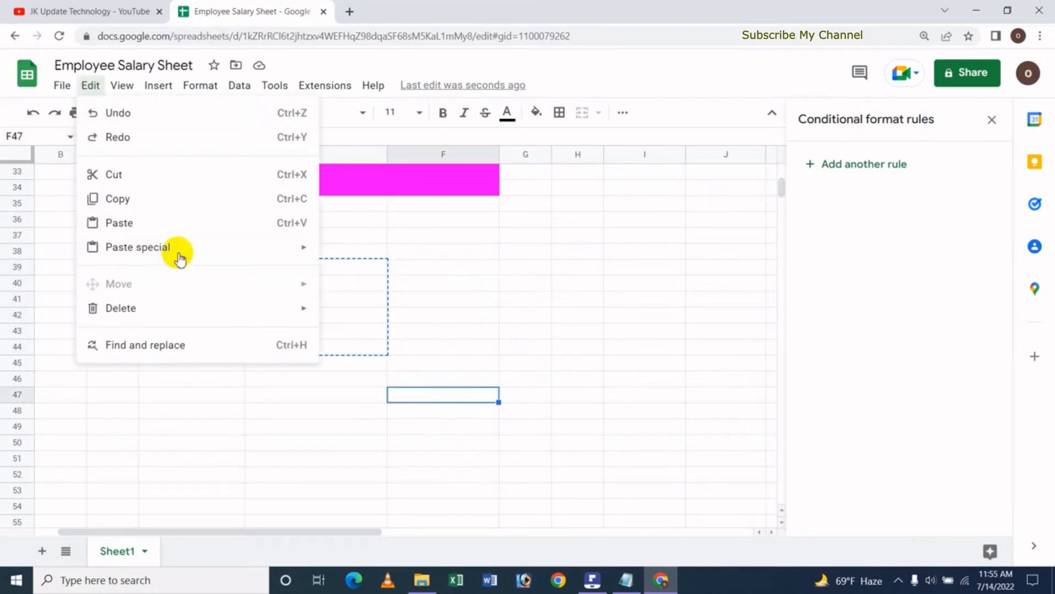
pyautogui.moveTo(174, 255)
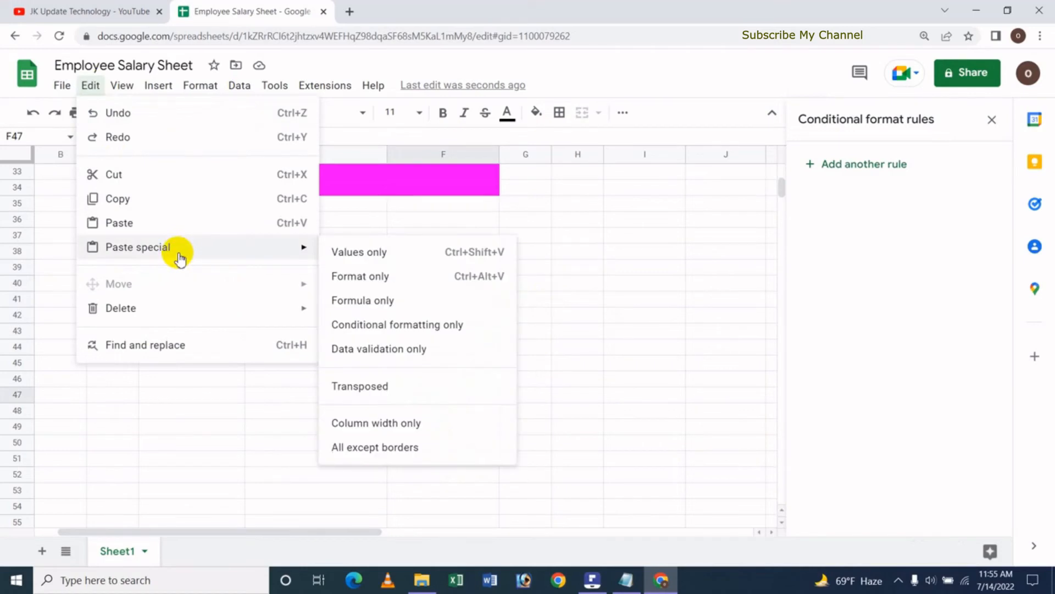
pyautogui.click(377, 355)
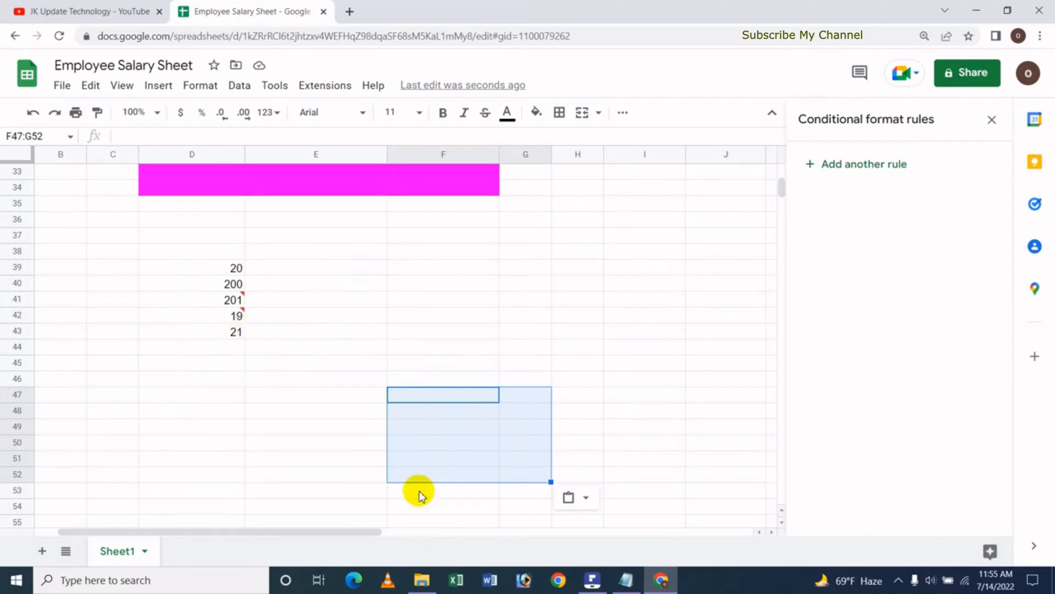
# Step: Test the pasted validation by entering 20 in F47 and 19 in F48, and inspect the F48 entry
pyautogui.click(431, 400)
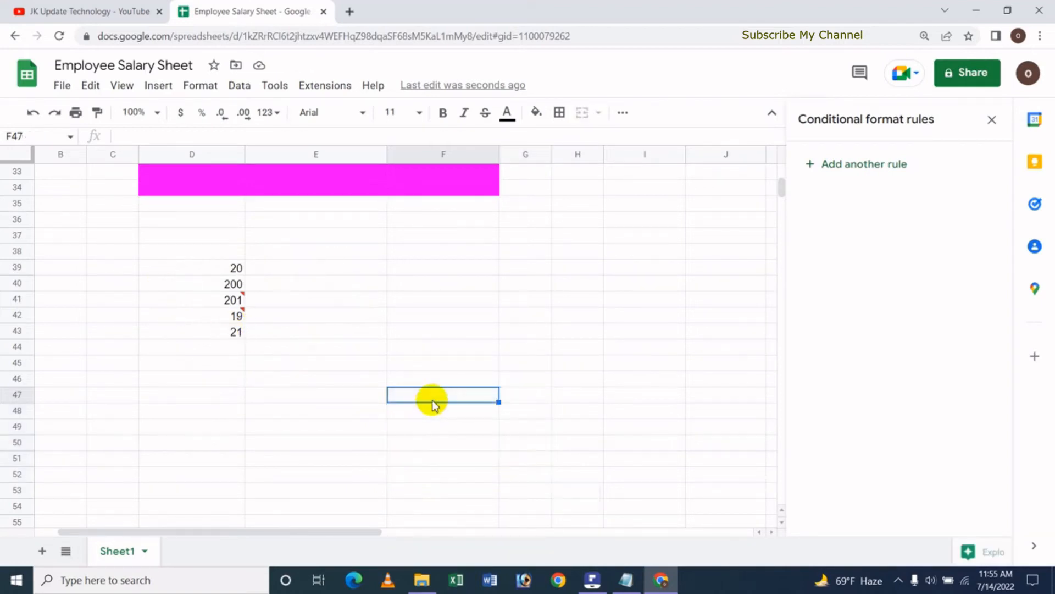
pyautogui.write('20')
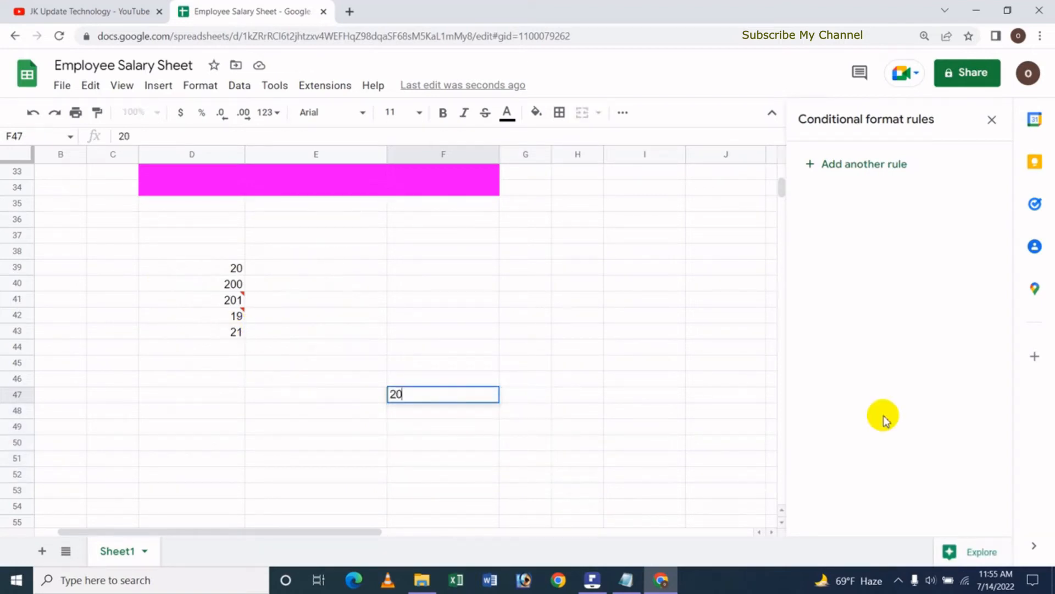
pyautogui.press('Return')
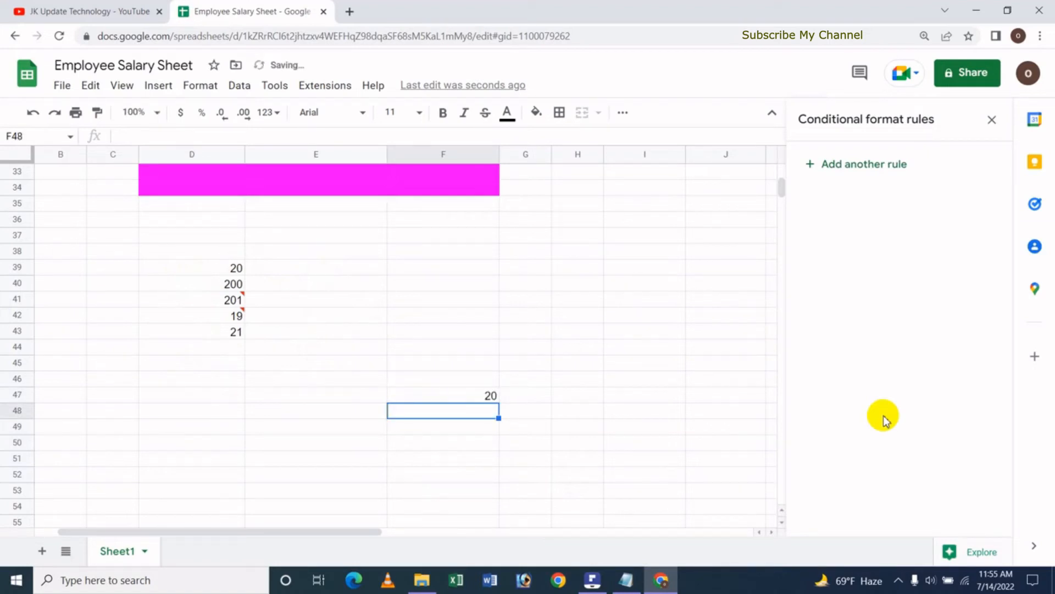
pyautogui.write('1')
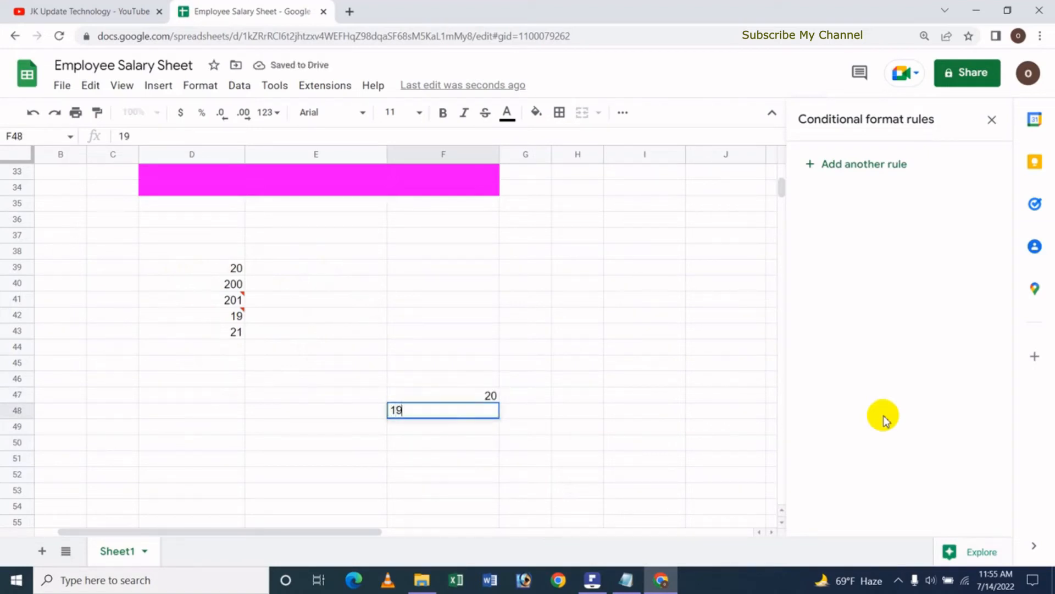
pyautogui.write('9')
pyautogui.press('Return')
pyautogui.press('Up')
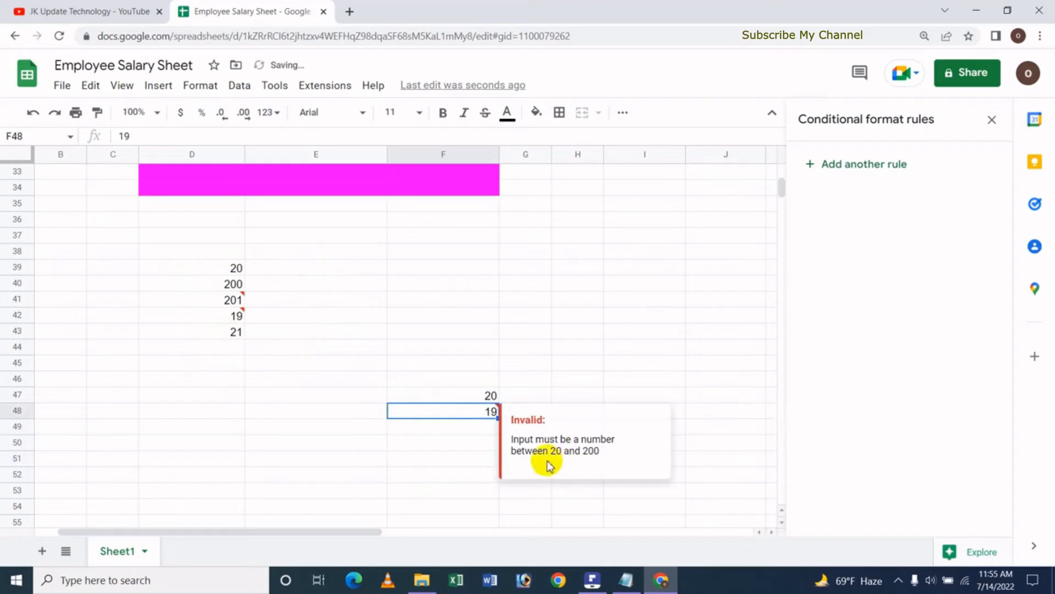
# Step: Enter 200 in F49 and 201 in F50 to test the pasted validation around its upper limit
pyautogui.press('Down')
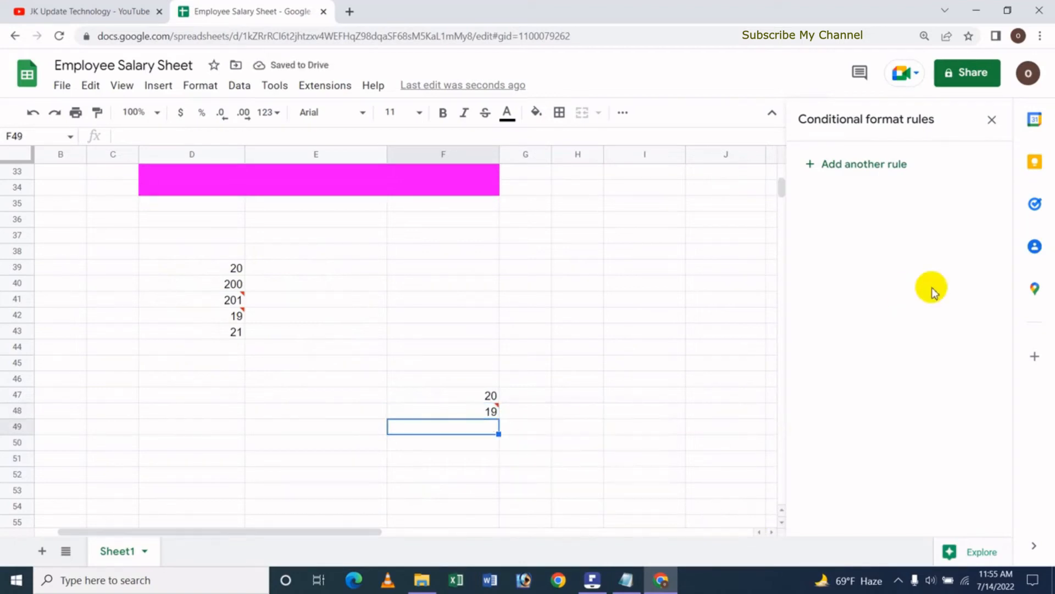
pyautogui.write('20')
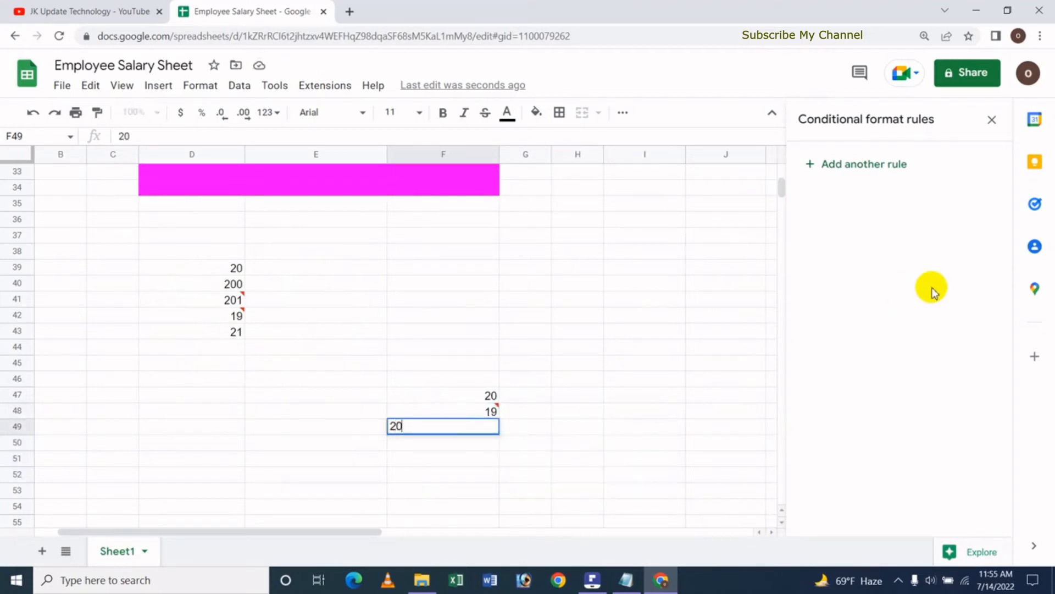
pyautogui.write('0')
pyautogui.press('Return')
pyautogui.write('201')
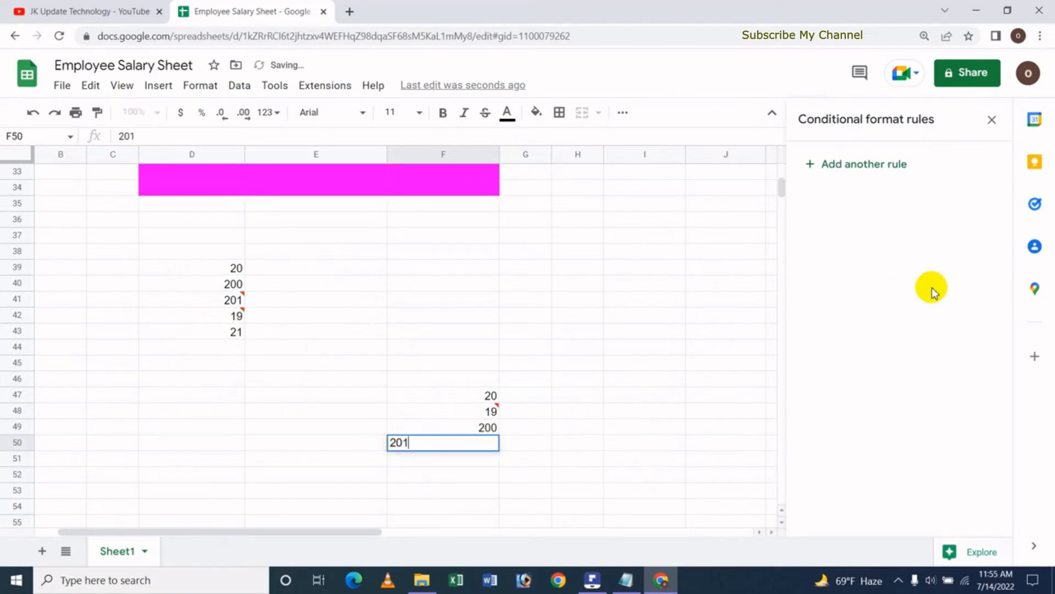
pyautogui.press('Return')
pyautogui.press('Up')
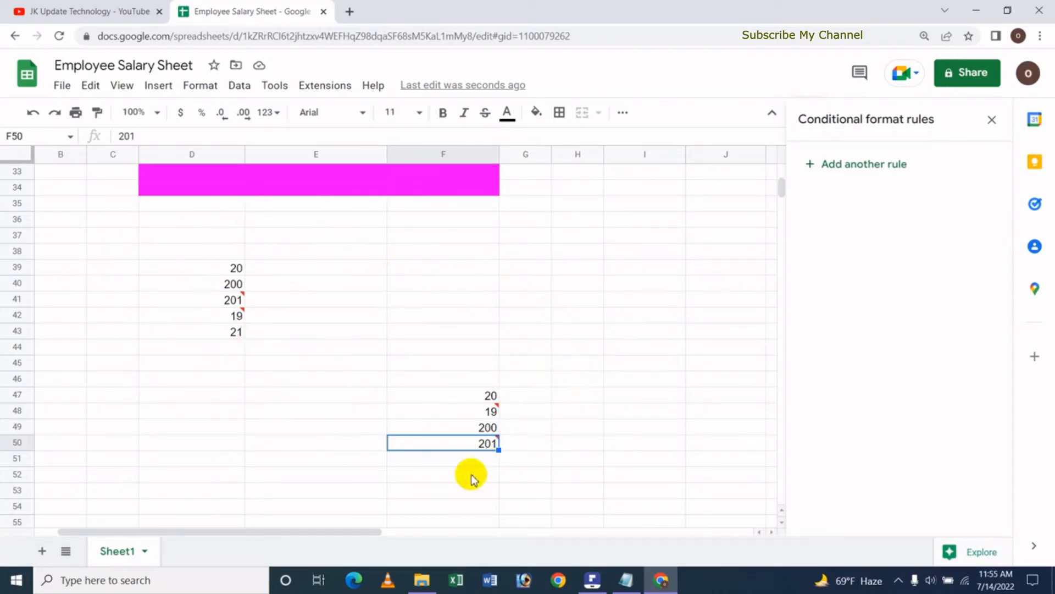
# Step: Review the available Paste special options and inspect the validation note on the F48 entry
pyautogui.click(90, 85)
pyautogui.moveTo(134, 261)
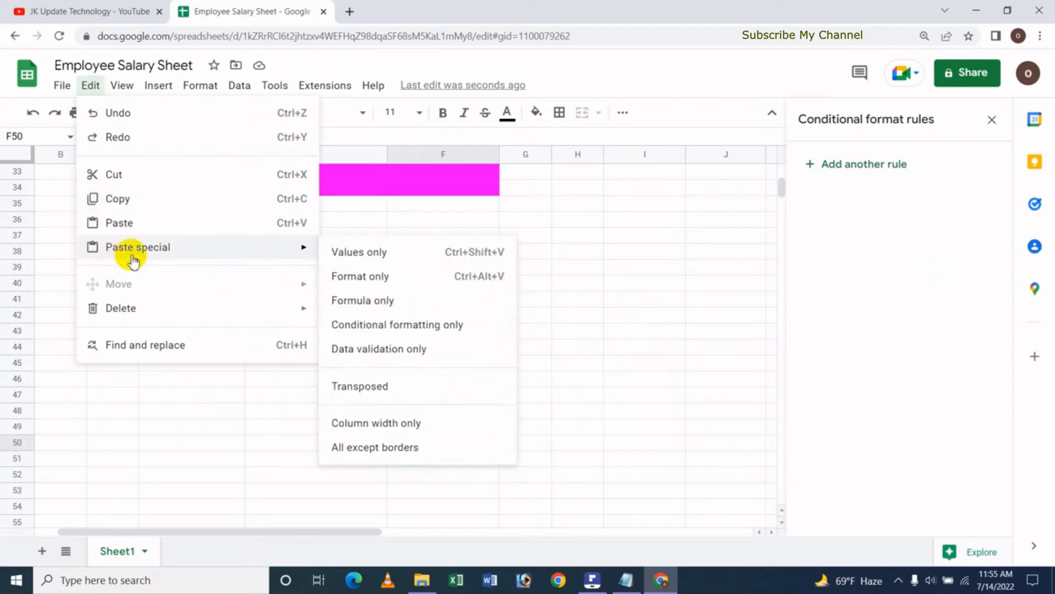
pyautogui.click(608, 413)
pyautogui.moveTo(496, 414)
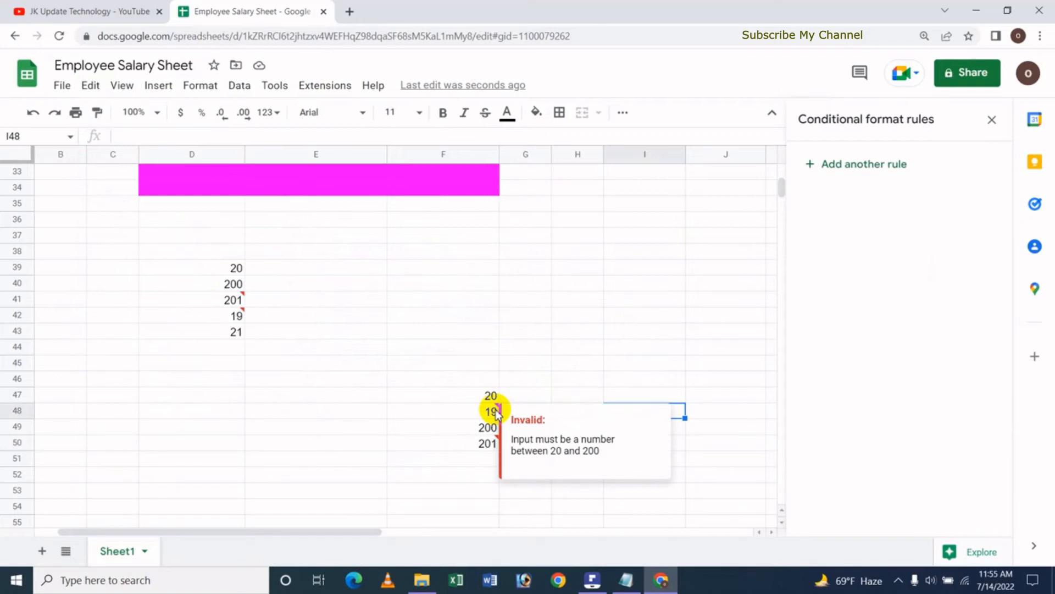
pyautogui.click(465, 255)
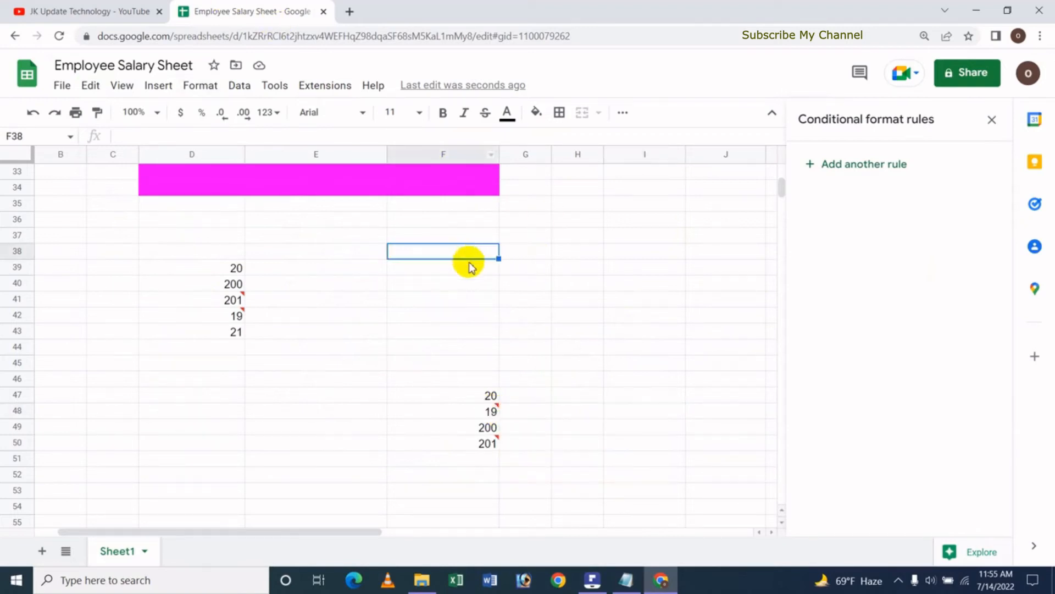
pyautogui.click(97, 93)
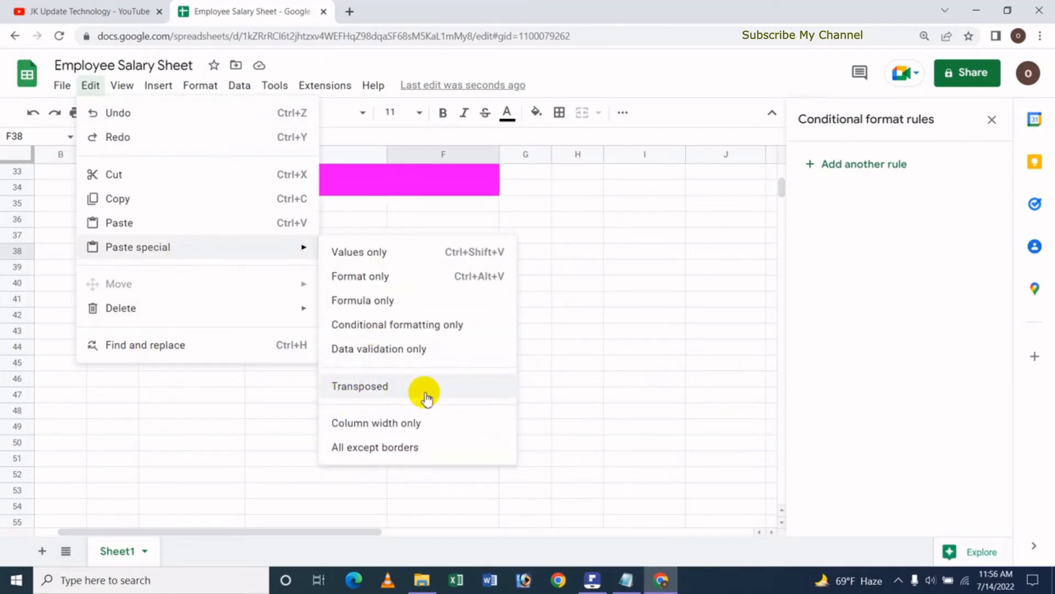
pyautogui.click(636, 347)
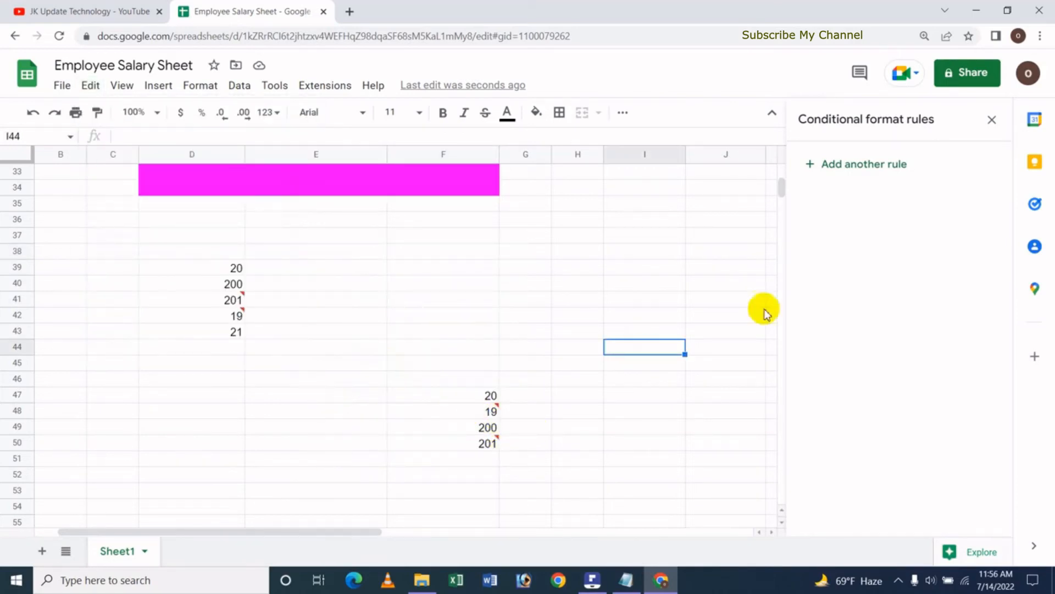
# Step: Delete the test numbers from F46:F50
pyautogui.moveTo(780, 189); pyautogui.dragTo(774, 187)
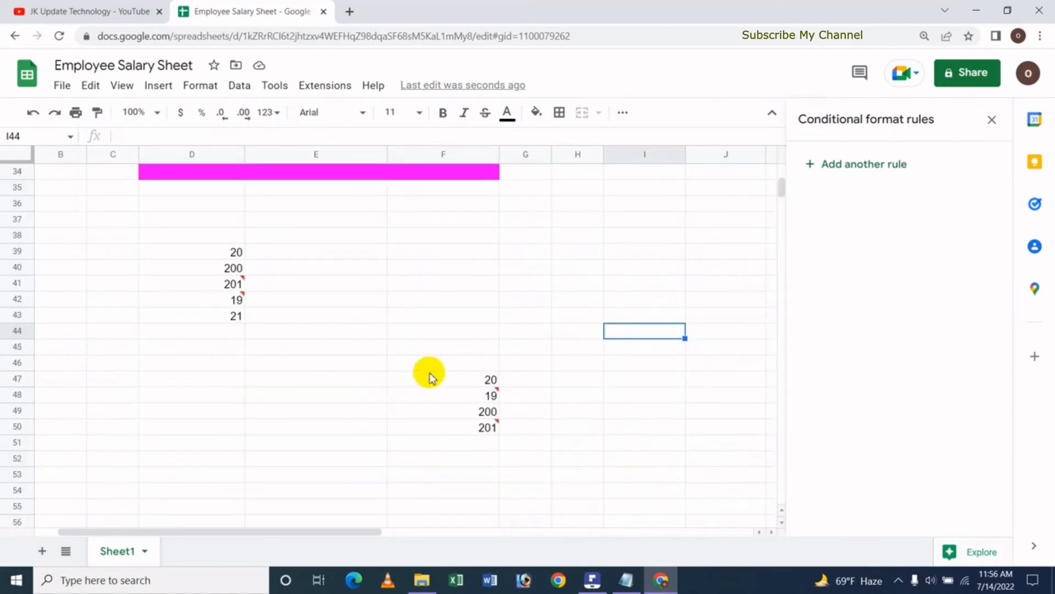
pyautogui.moveTo(428, 362); pyautogui.dragTo(440, 436)
pyautogui.press('Delete')
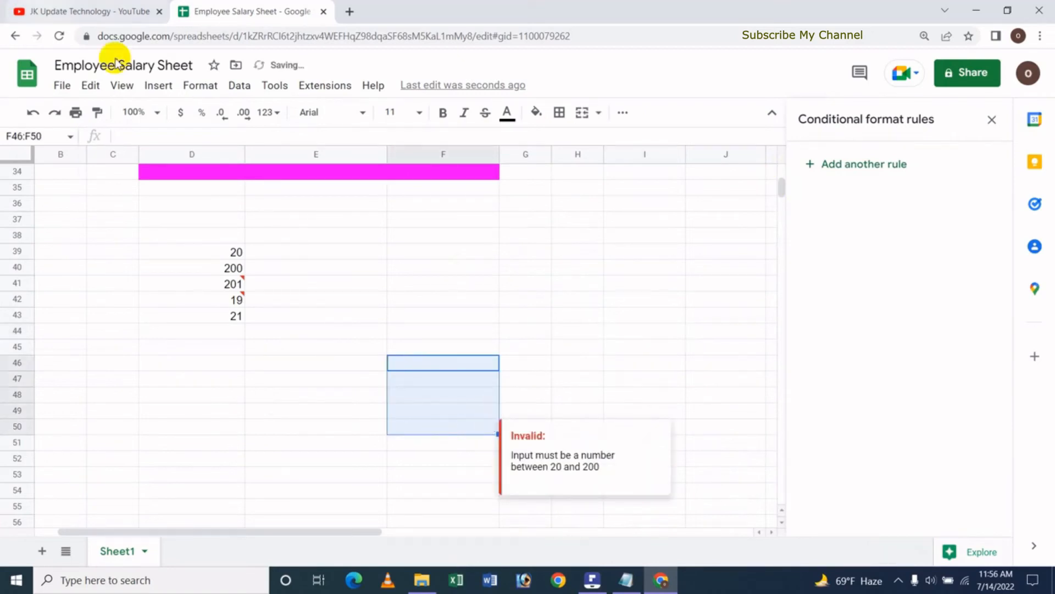
# Step: Fill E39:E43 with the numbers 50, 556, 545, 44 and 4
pyautogui.click(314, 252)
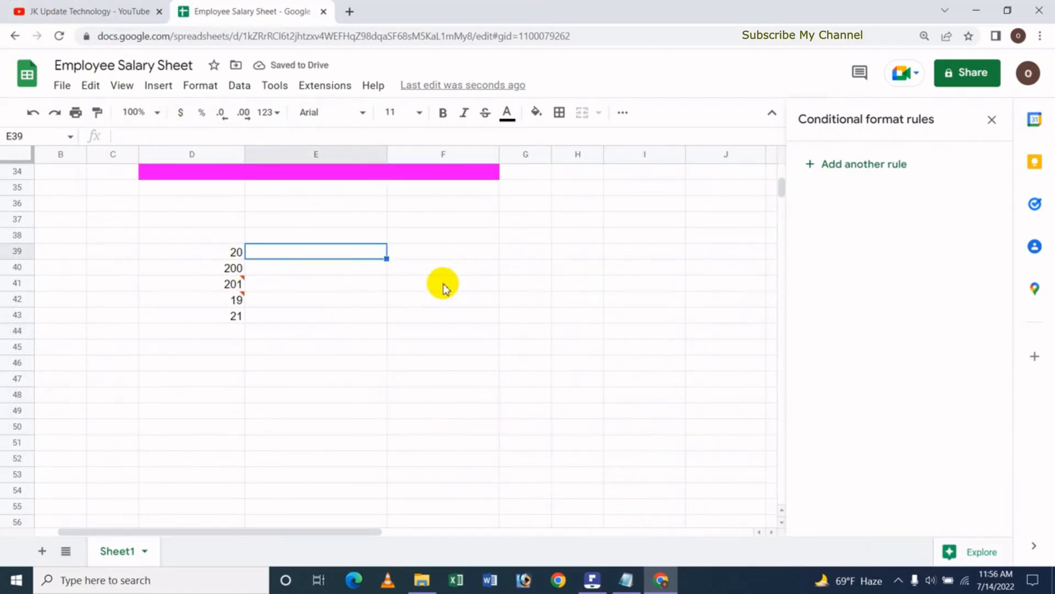
pyautogui.write('50')
pyautogui.press('Return')
pyautogui.write('556')
pyautogui.press('Return')
pyautogui.write('5')
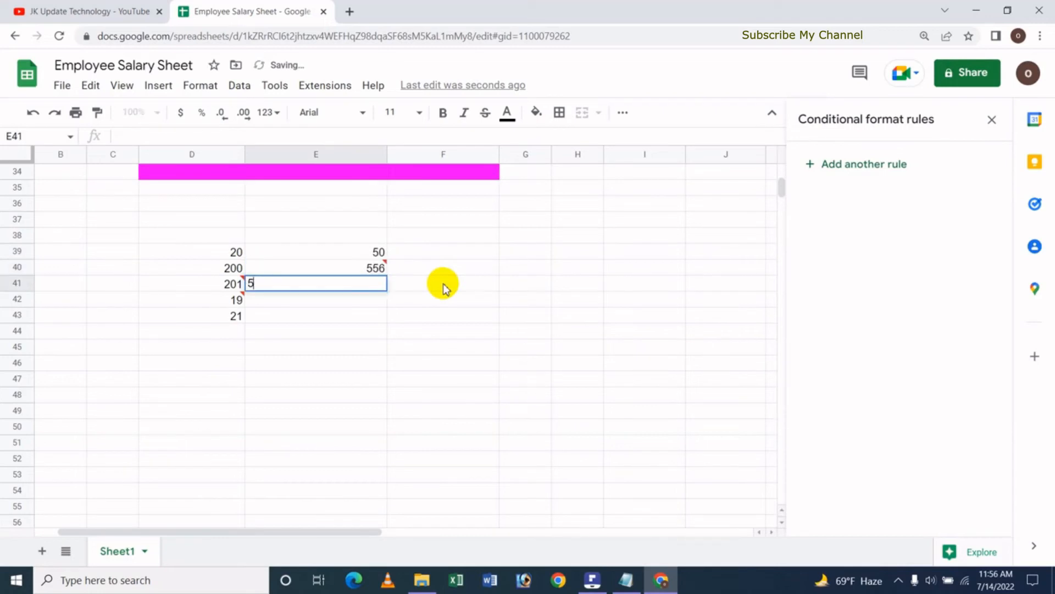
pyautogui.write('45')
pyautogui.press('Return')
pyautogui.write('44')
pyautogui.press('Return')
pyautogui.write('4')
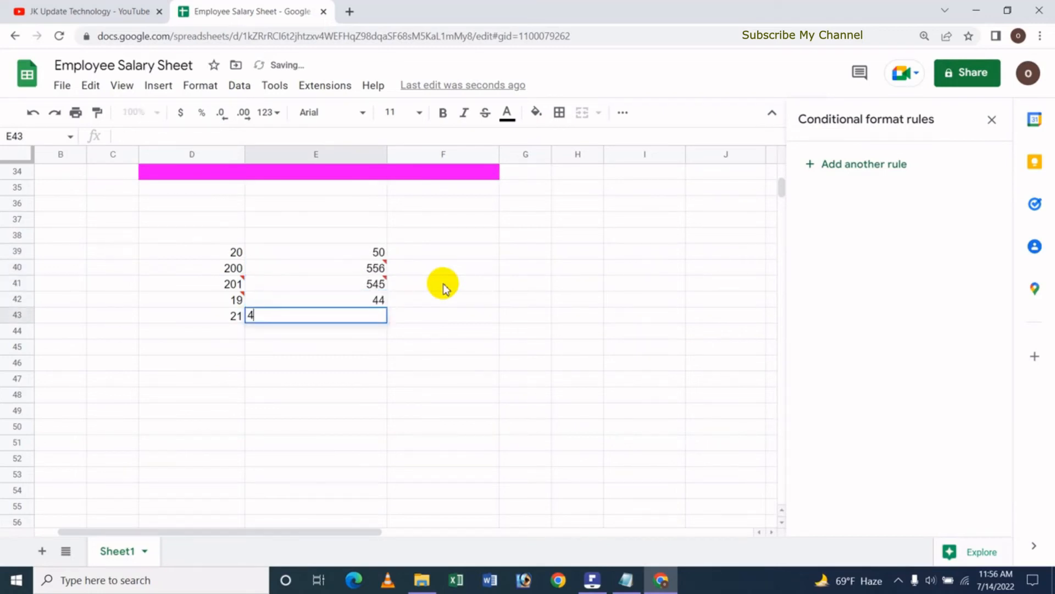
pyautogui.press('Return')
pyautogui.press('Return')
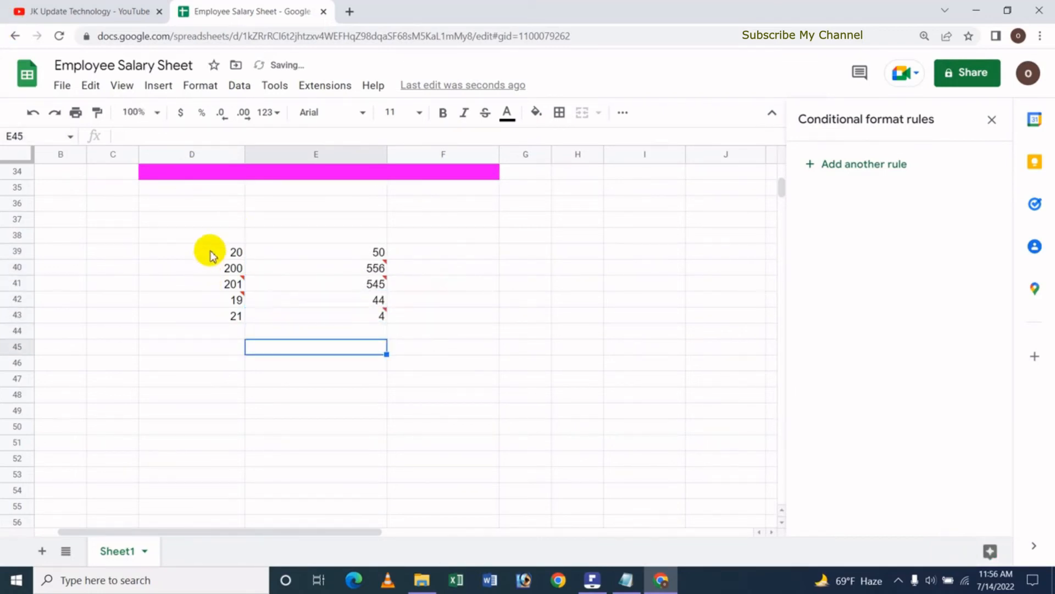
# Step: Copy the two-column number range D39:E43 and paste it transposed at F49
pyautogui.moveTo(213, 254); pyautogui.dragTo(341, 313)
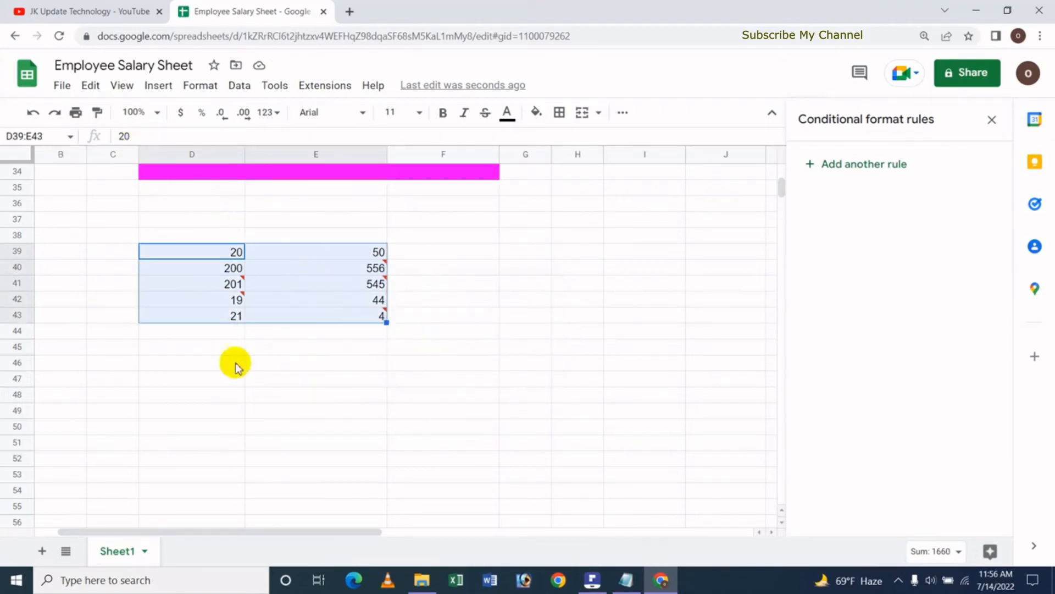
pyautogui.click(409, 412)
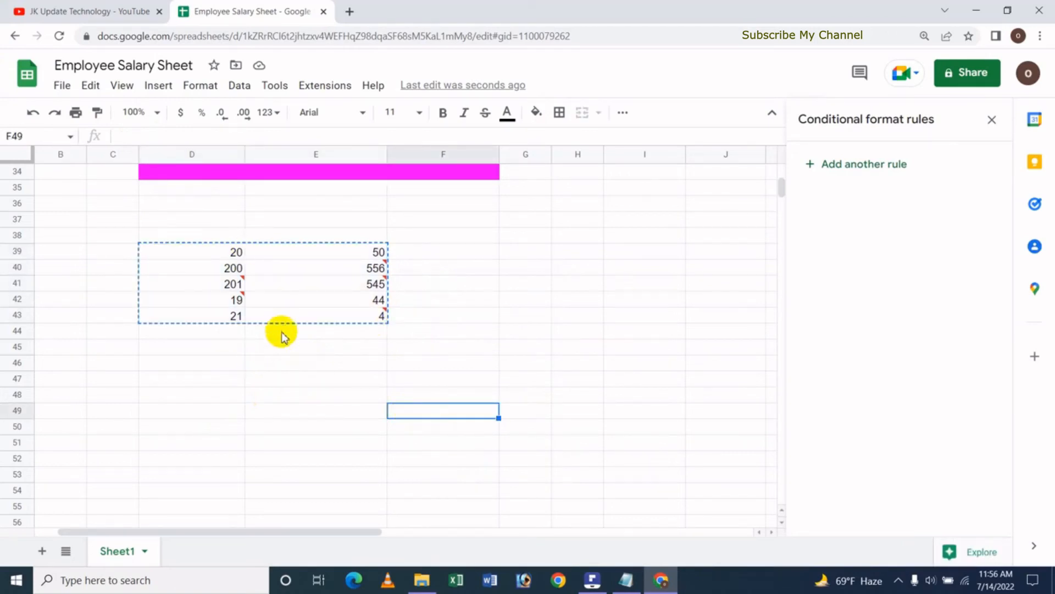
pyautogui.click(91, 86)
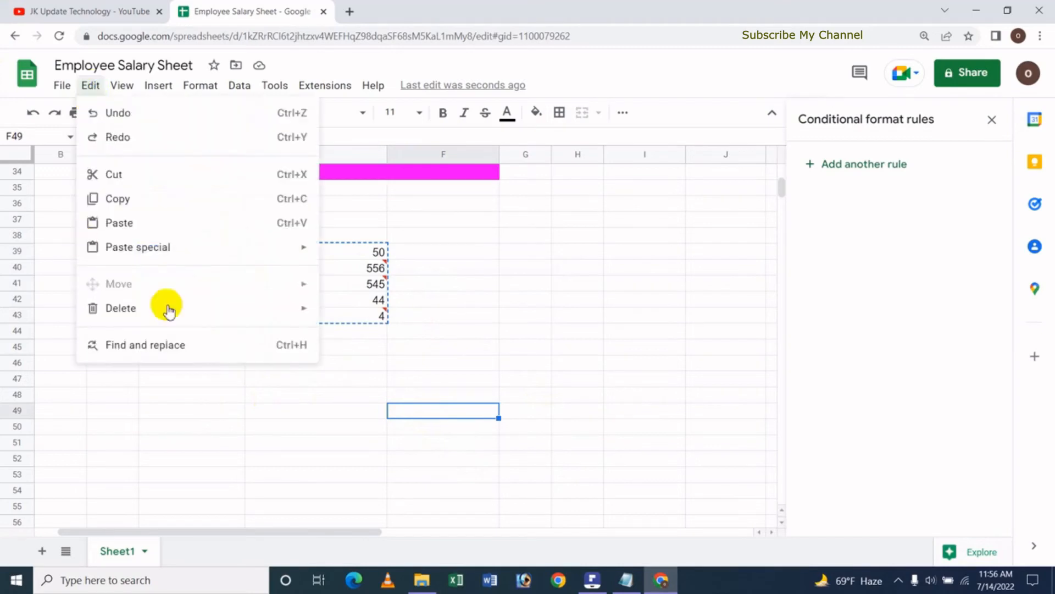
pyautogui.moveTo(176, 250)
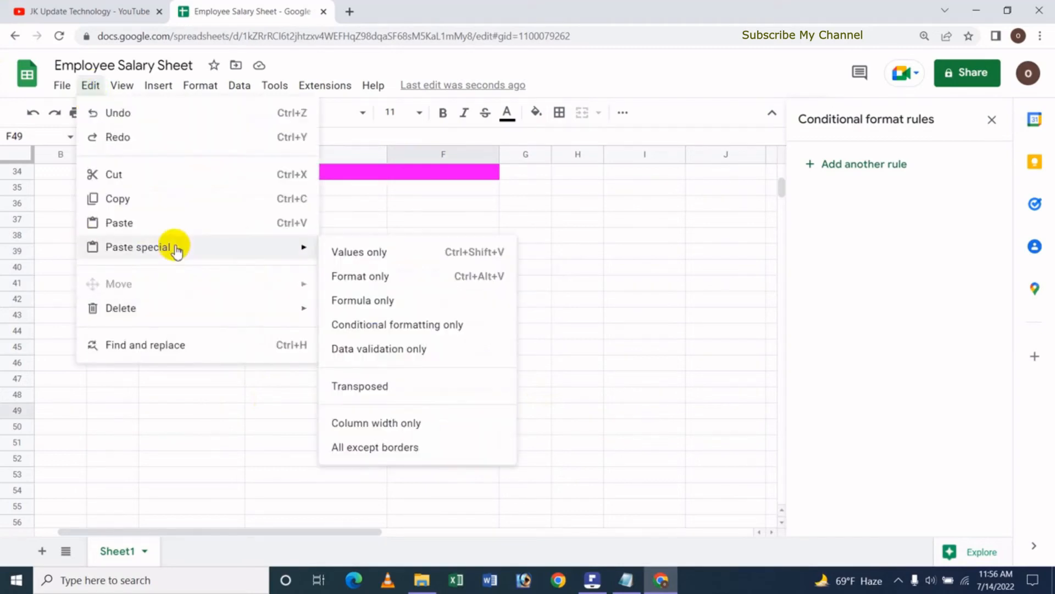
pyautogui.click(373, 393)
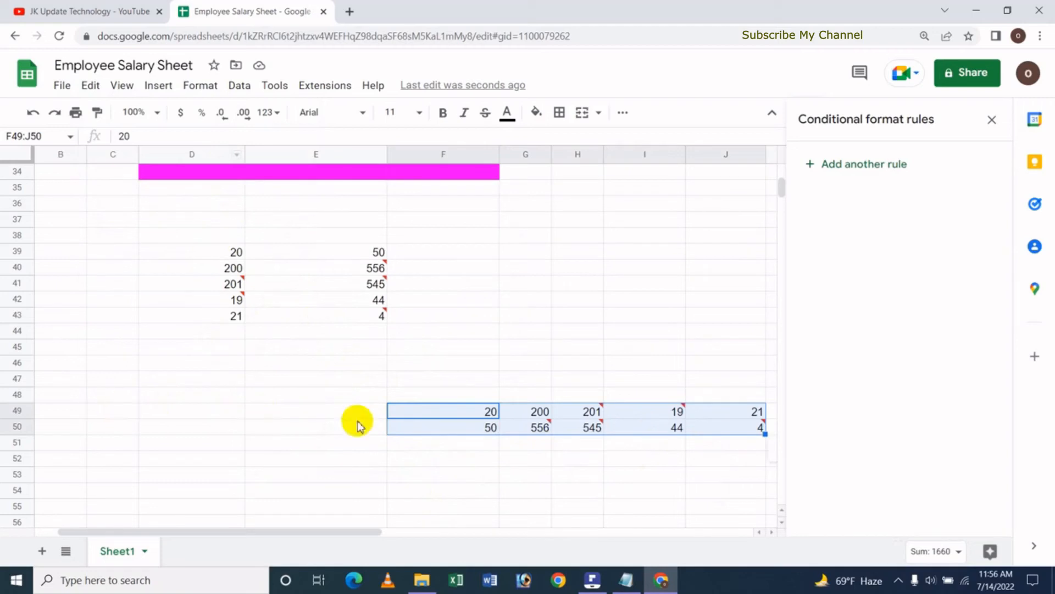
# Step: Clear the transposed numbers by deleting the contents of F49:L51
pyautogui.moveTo(579, 426)
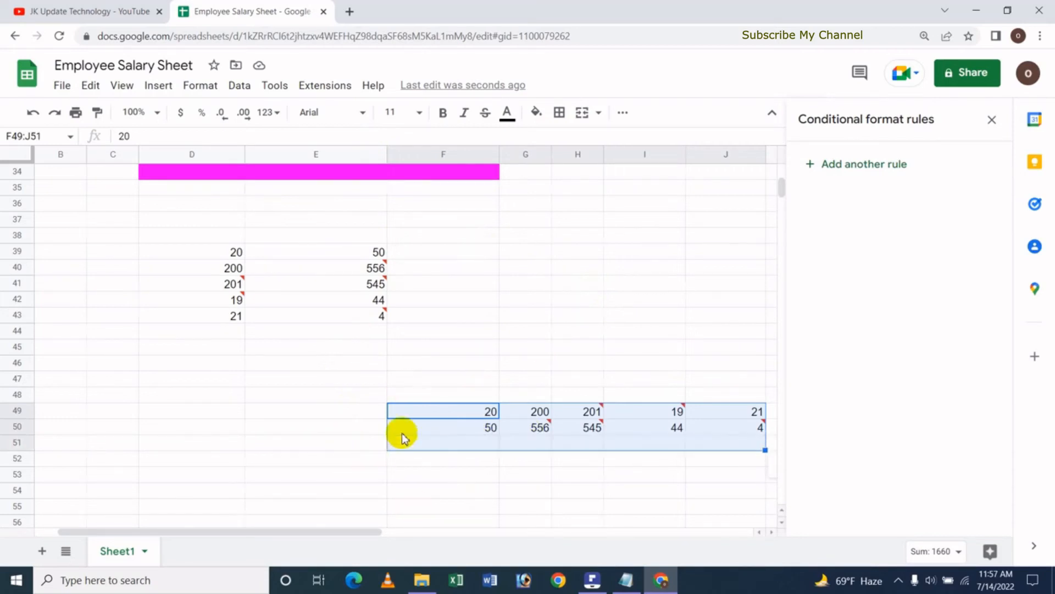
pyautogui.hotkey('ctrl', 'v')
pyautogui.press('Delete')
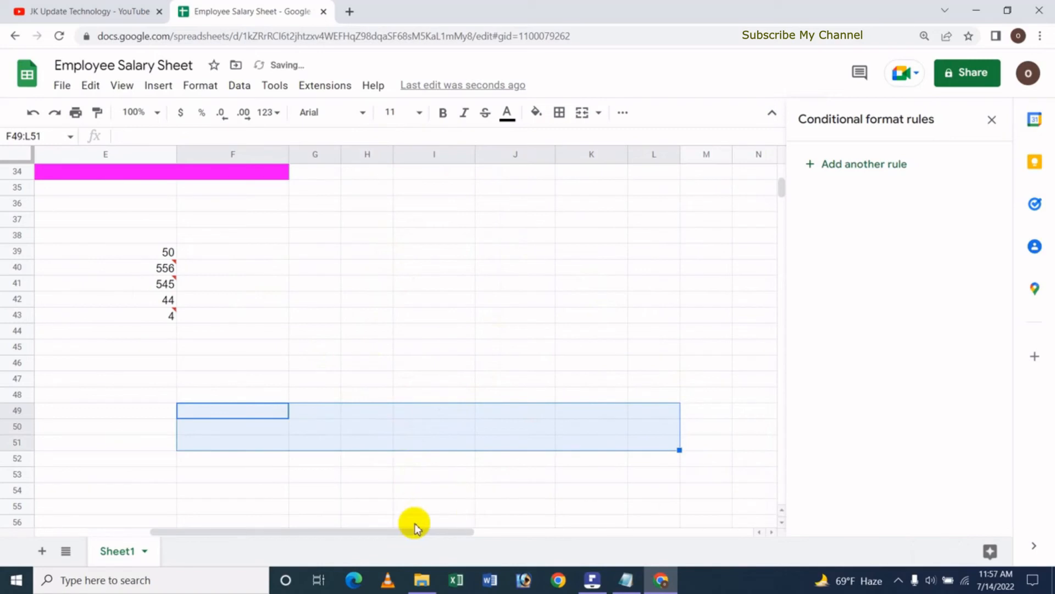
pyautogui.moveTo(405, 533); pyautogui.dragTo(358, 536)
pyautogui.click(259, 362)
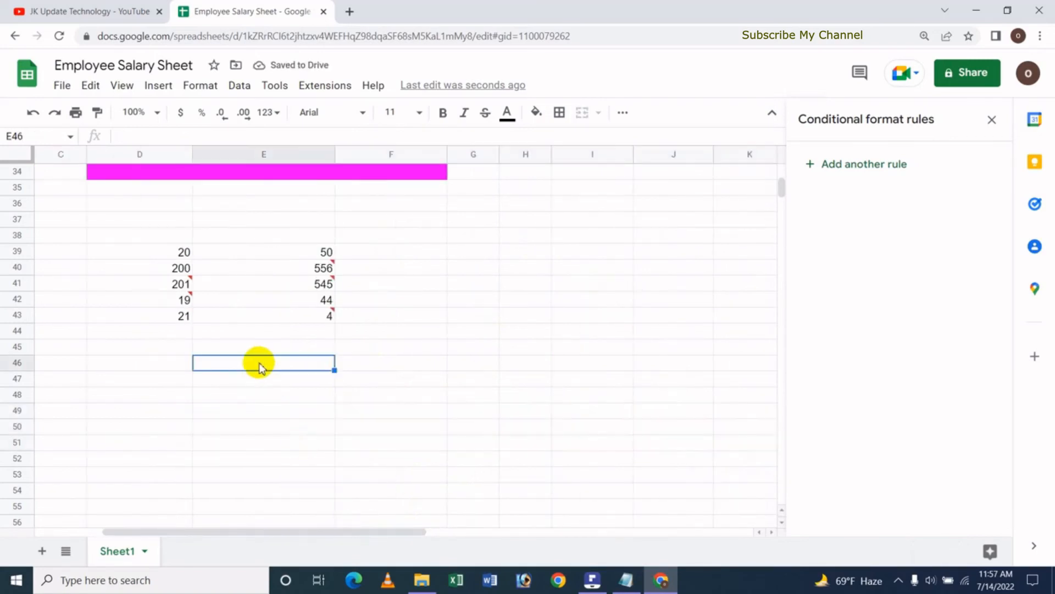
pyautogui.click(93, 88)
pyautogui.moveTo(172, 252)
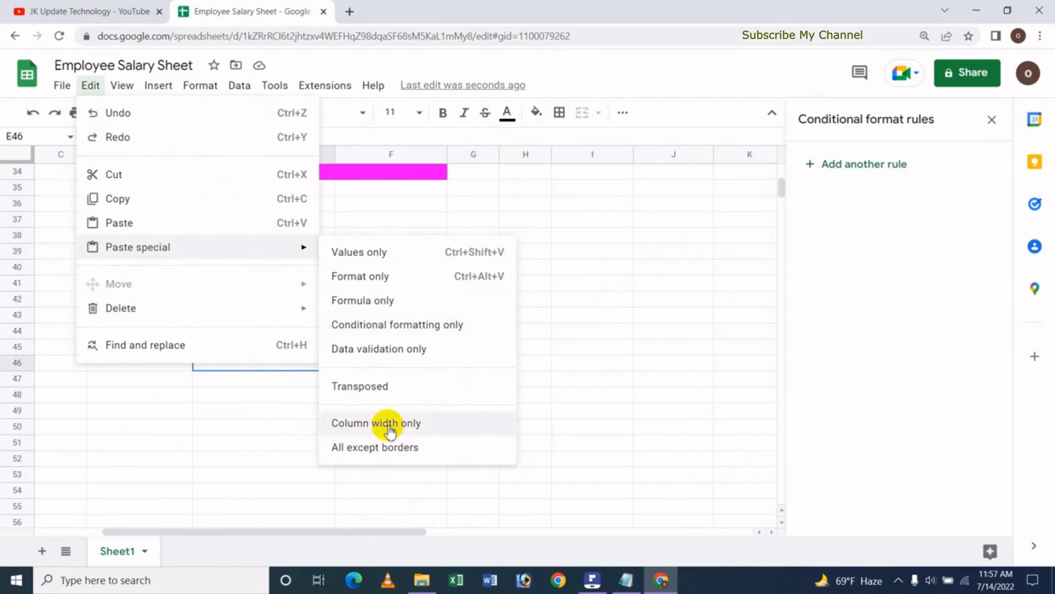
pyautogui.click(617, 369)
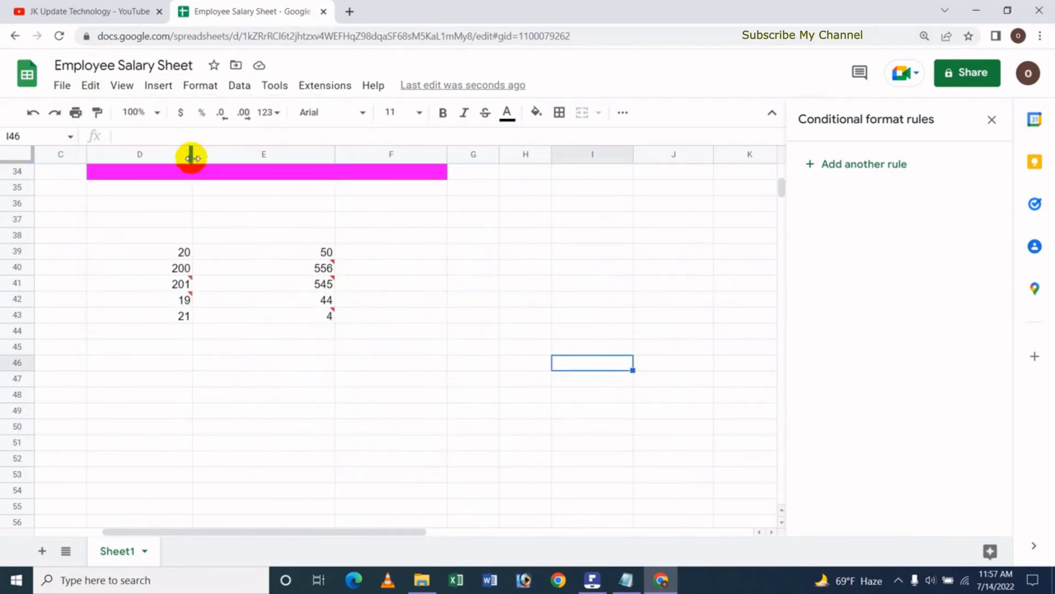
# Step: Narrow column D to roughly half its width and copy the numbers in D39:D43
pyautogui.moveTo(191, 159); pyautogui.dragTo(132, 155)
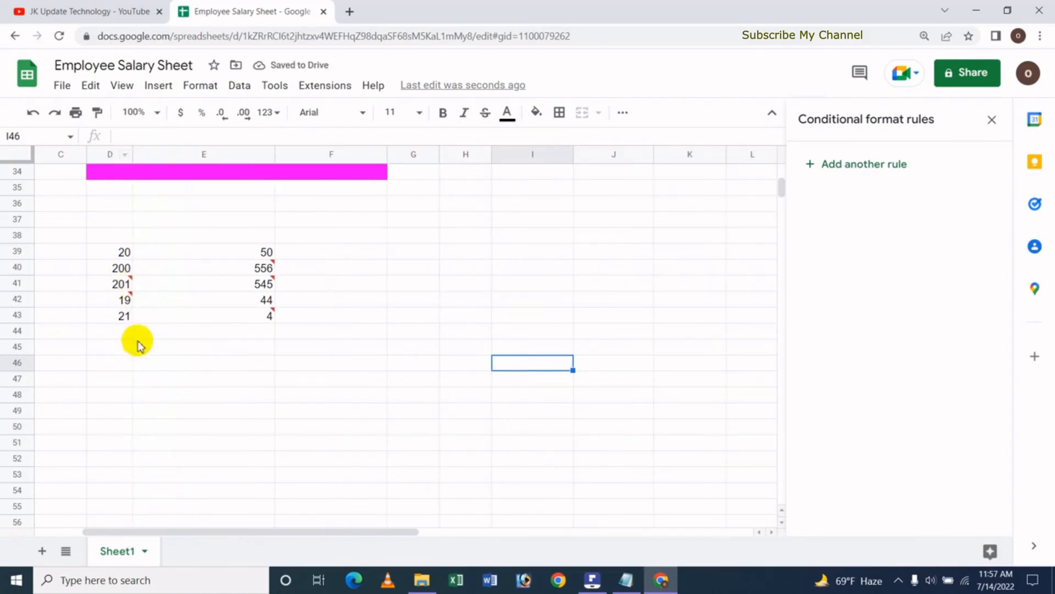
pyautogui.click(112, 251)
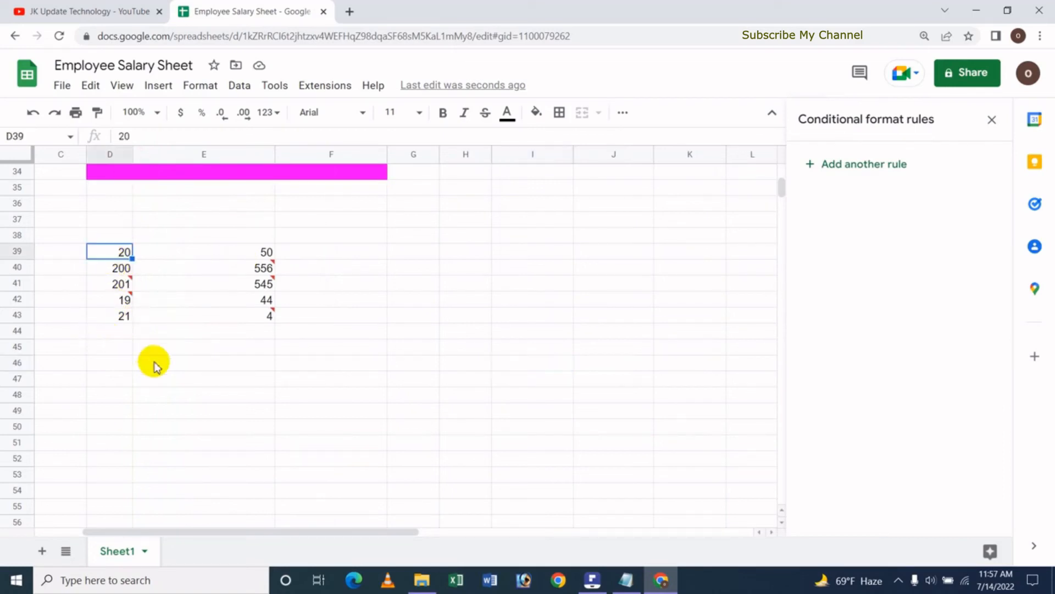
pyautogui.hotkey('shift', 'Down')
pyautogui.hotkey('shift', 'Down')
pyautogui.hotkey('shift', 'Down')
pyautogui.hotkey('shift', 'Down')
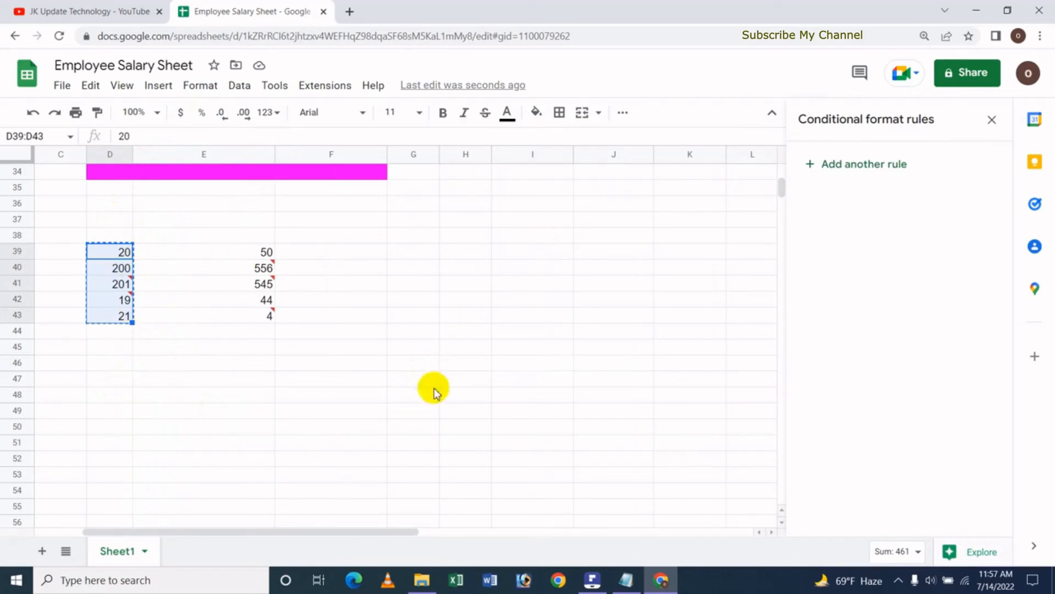
# Step: Apply only the column width of the copied range to column J, using Paste special at J39
pyautogui.click(595, 257)
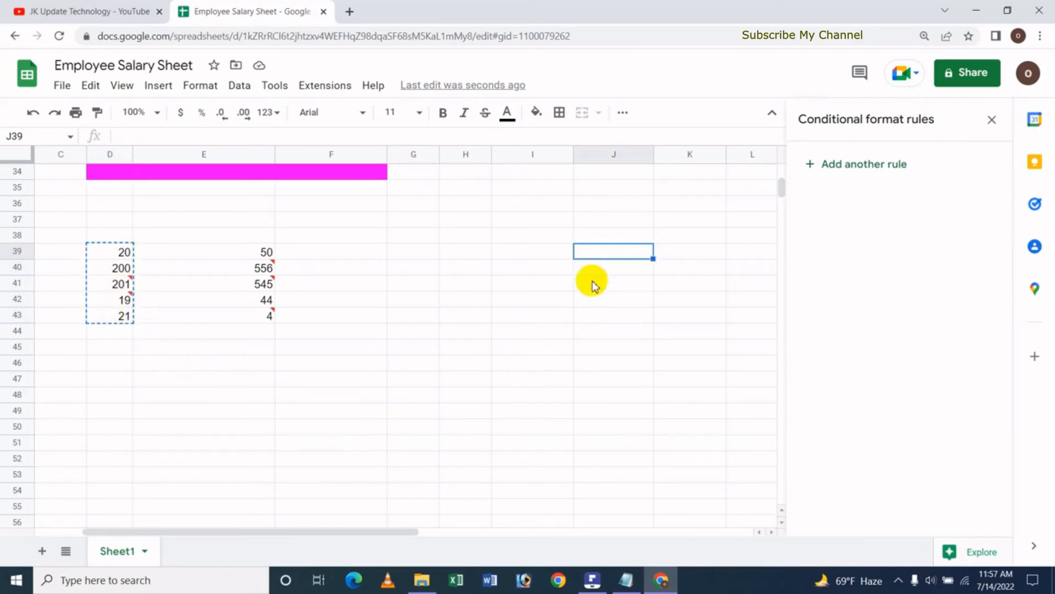
pyautogui.click(90, 85)
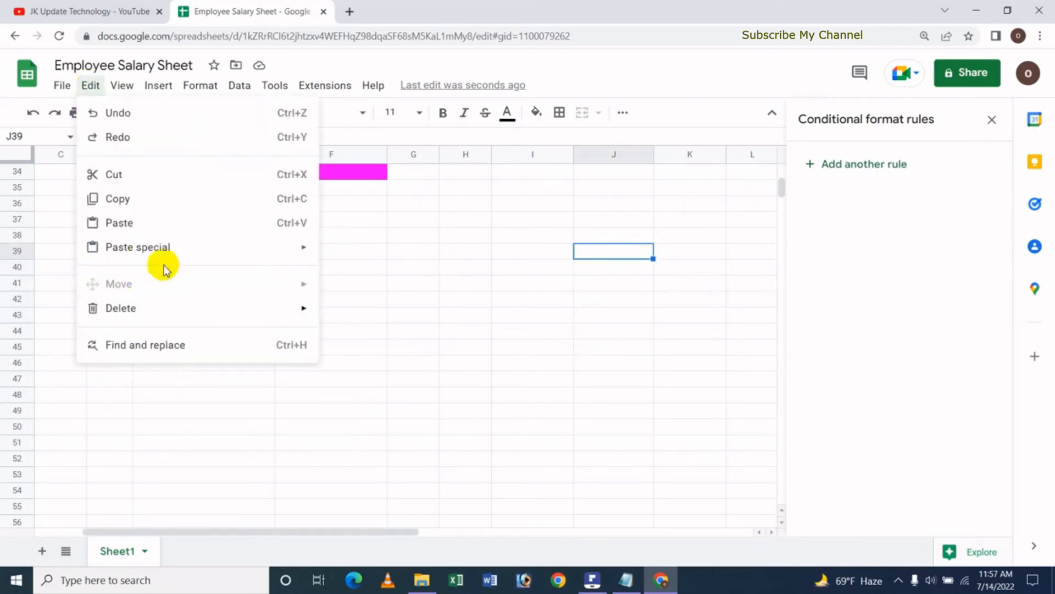
pyautogui.moveTo(172, 256)
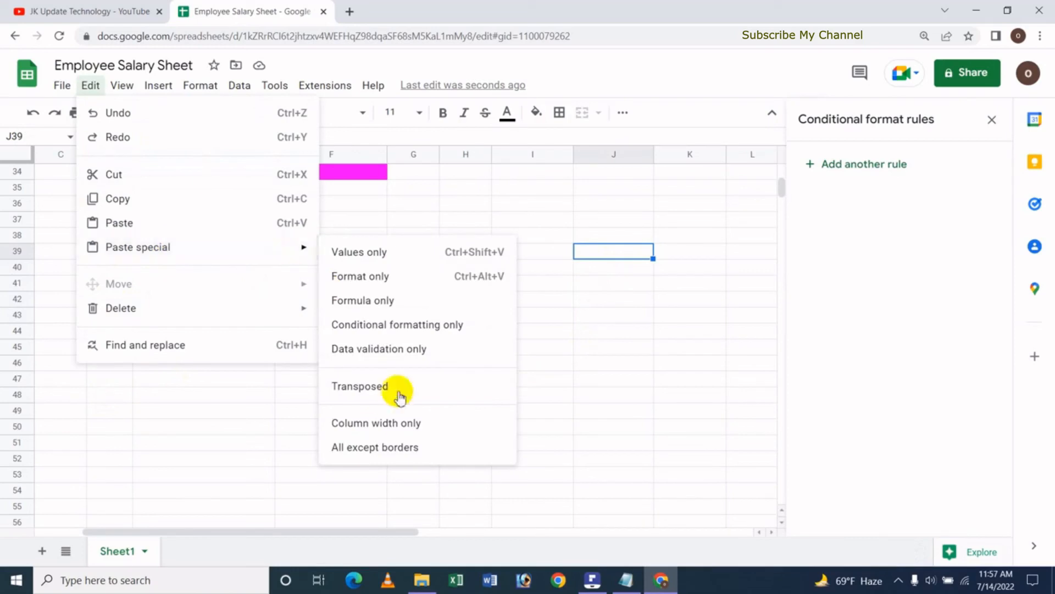
pyautogui.click(391, 425)
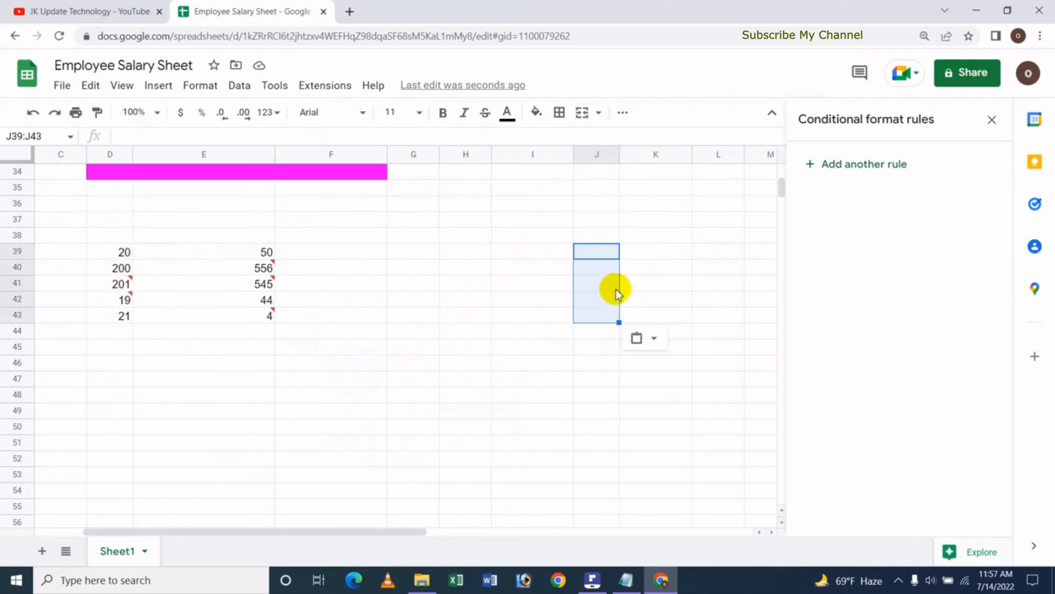
# Step: Apply the same copied column width to column K, using Paste special at K39
pyautogui.click(664, 259)
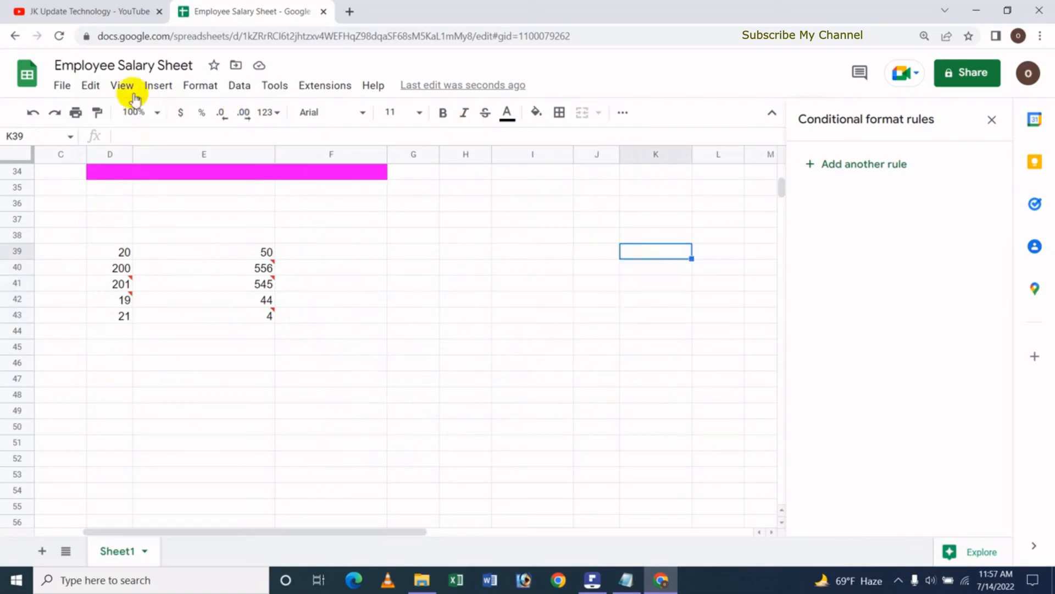
pyautogui.click(91, 85)
pyautogui.moveTo(142, 246)
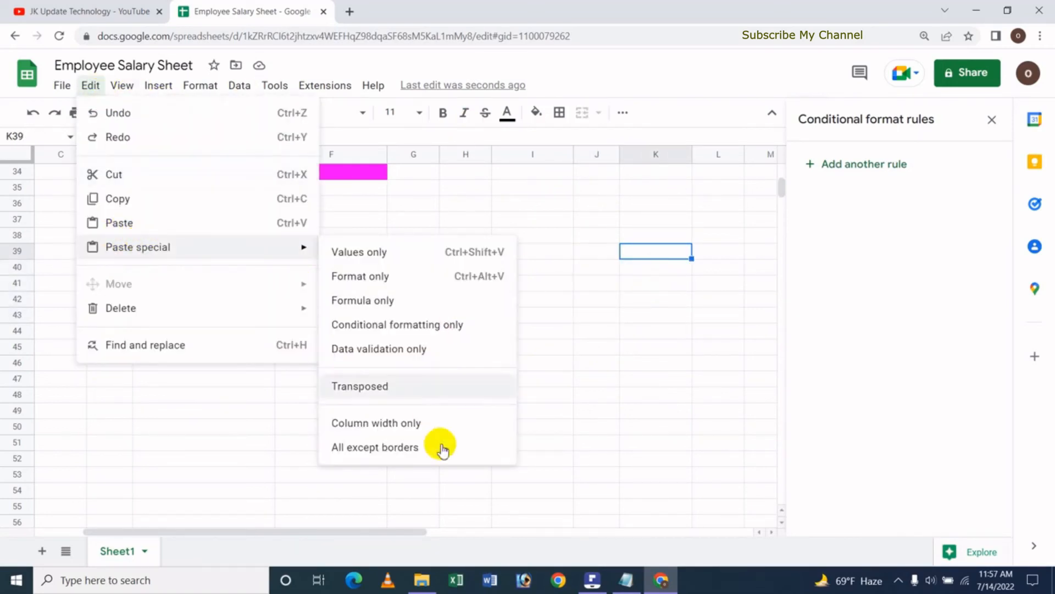
pyautogui.click(407, 428)
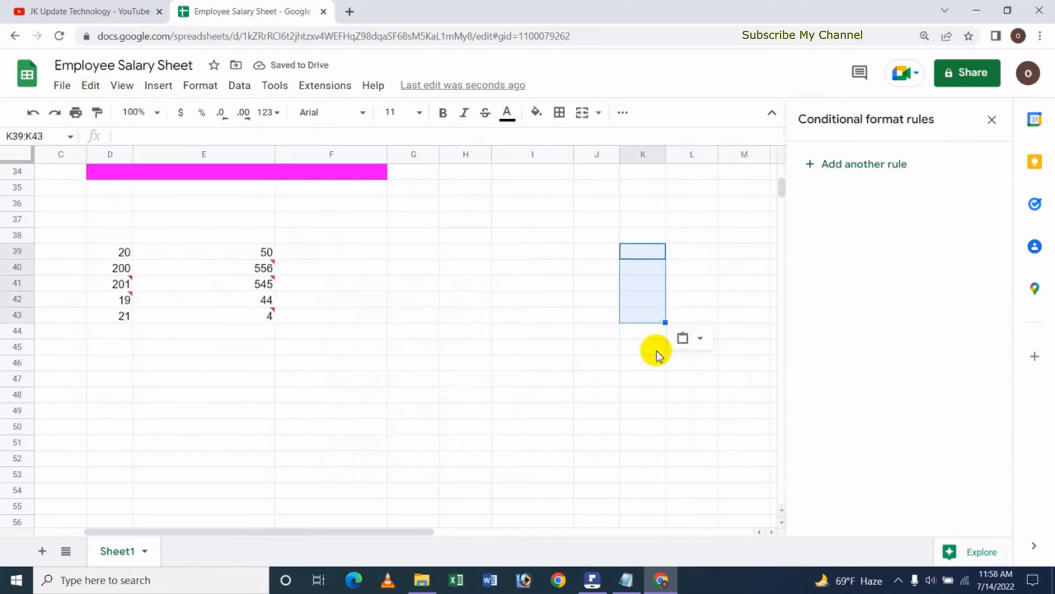
pyautogui.click(412, 349)
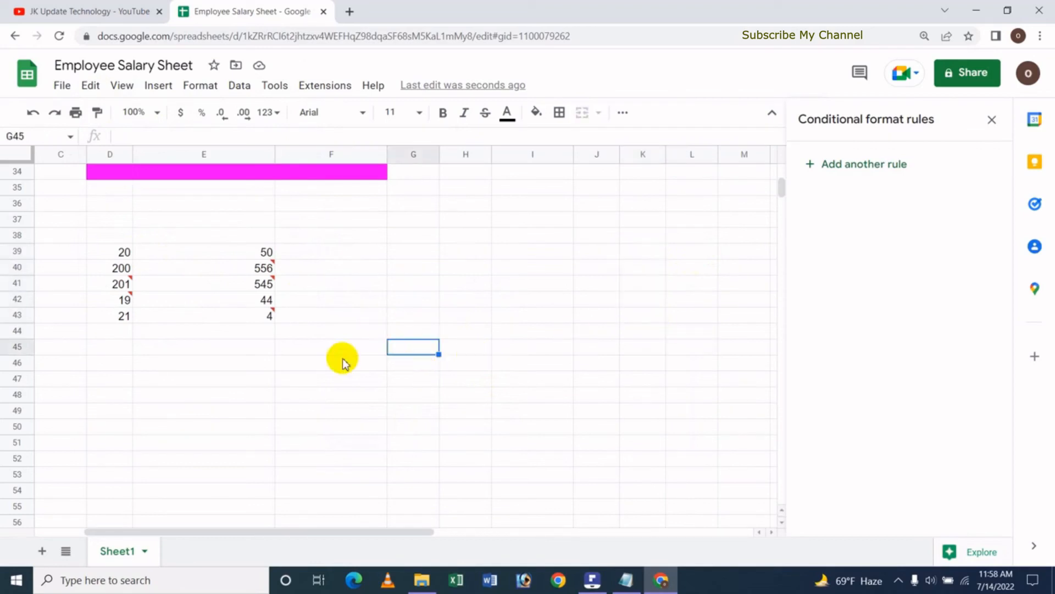
pyautogui.click(90, 85)
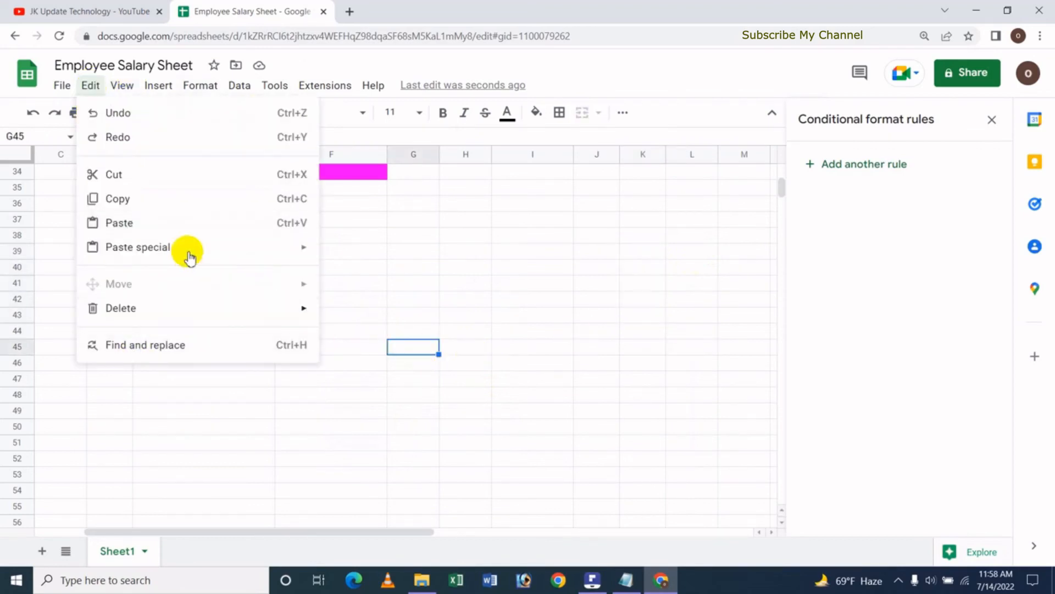
pyautogui.moveTo(190, 257)
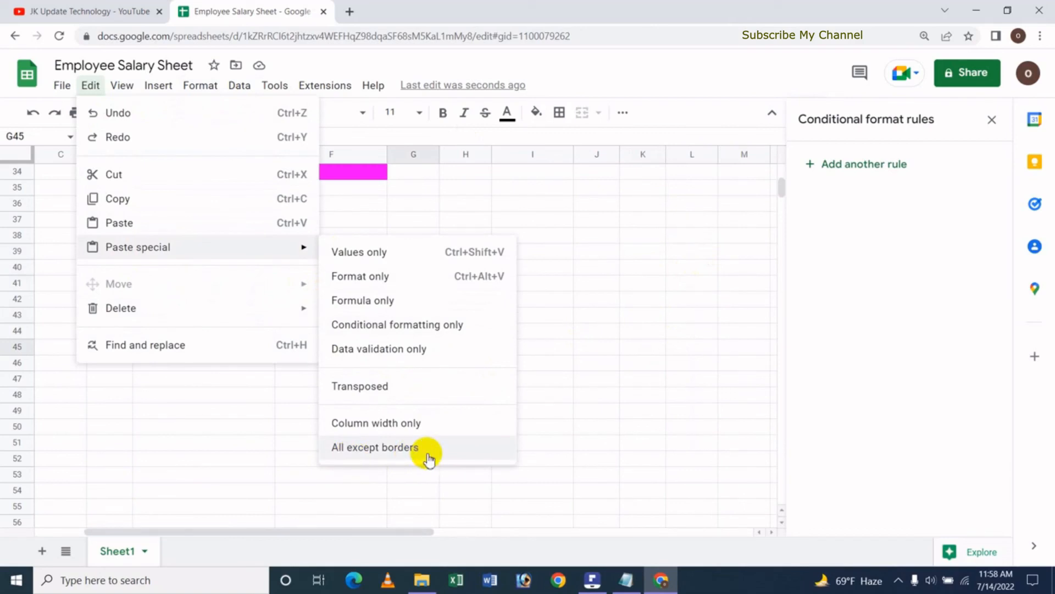
pyautogui.click(608, 311)
# Step: Apply all borders to the two columns of numbers in D39:E43
pyautogui.click(125, 251)
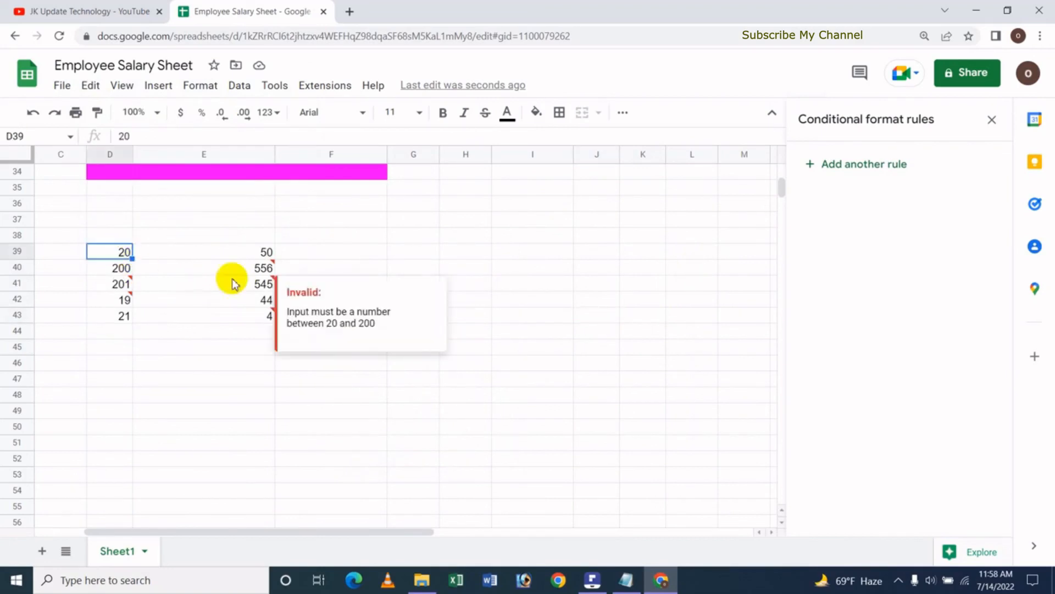
pyautogui.hotkey('shift', 'Right')
pyautogui.hotkey('shift', 'Right')
pyautogui.hotkey('shift', 'Down')
pyautogui.hotkey('shift', 'Down')
pyautogui.hotkey('shift', 'Left')
pyautogui.hotkey('shift', 'Down')
pyautogui.hotkey('shift', 'Down')
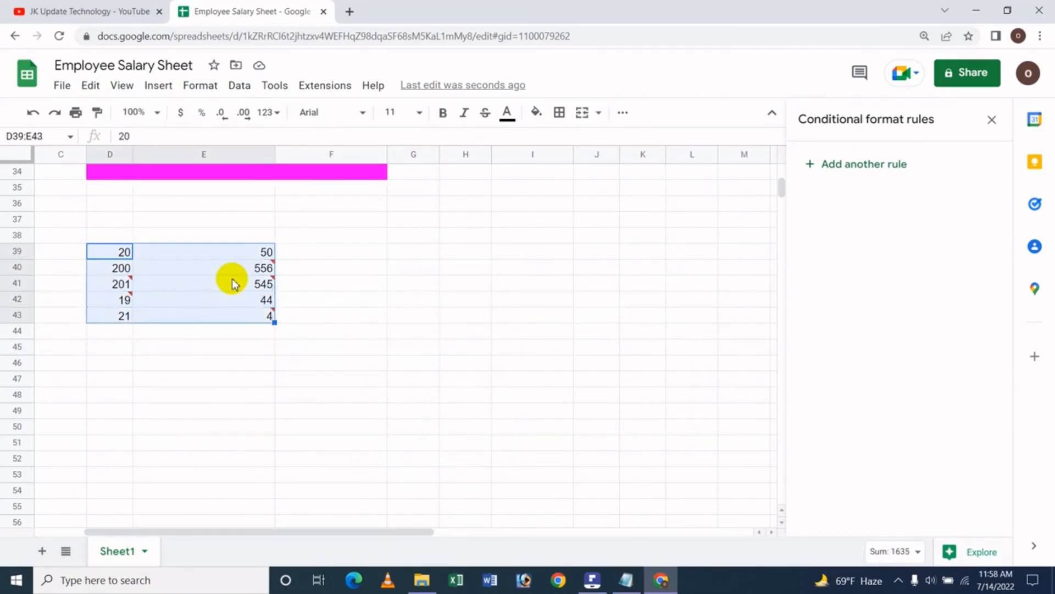
pyautogui.click(560, 116)
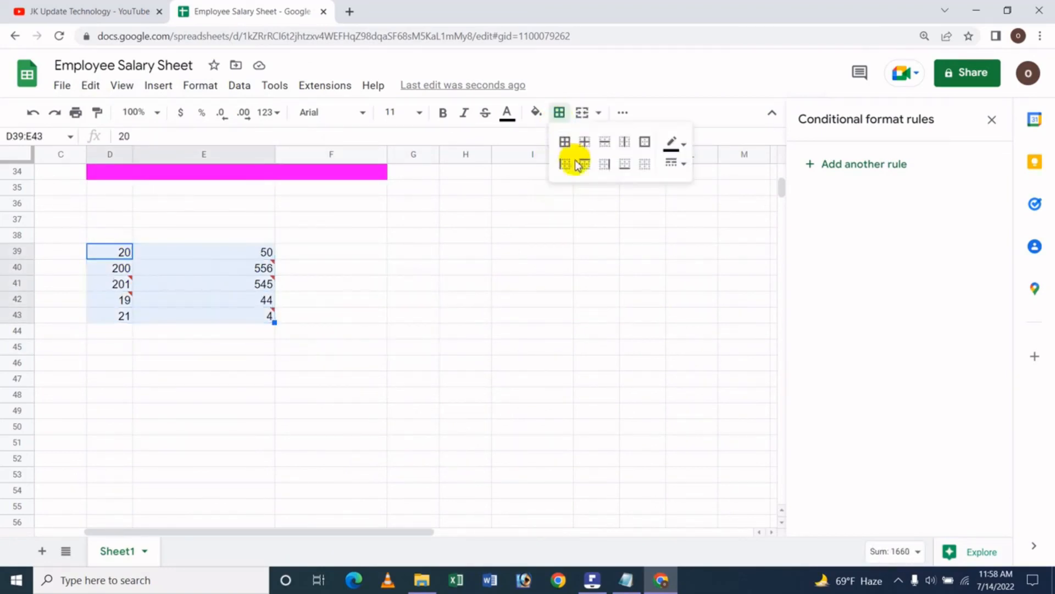
pyautogui.click(565, 143)
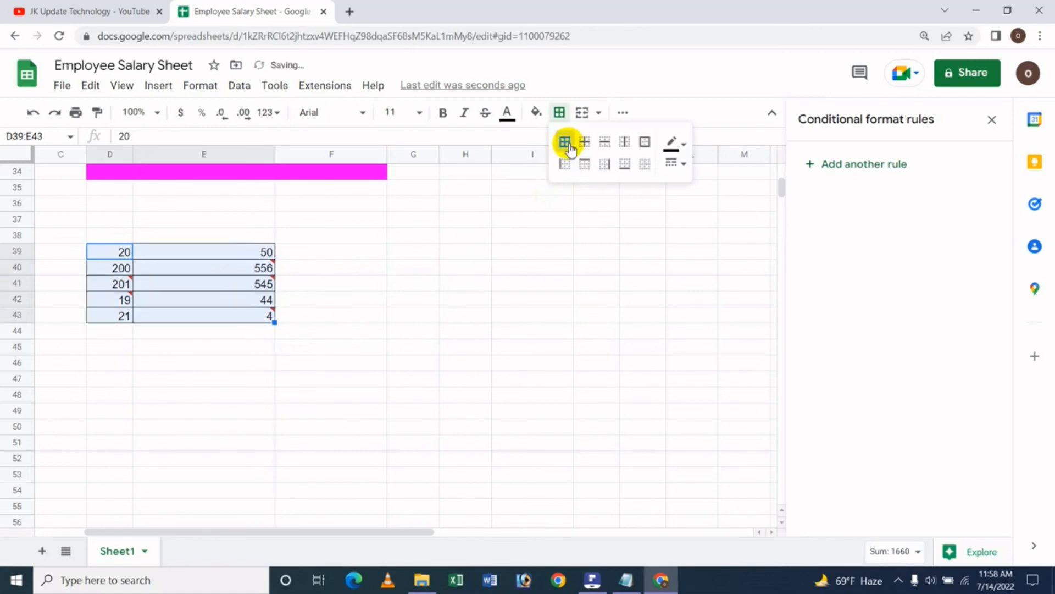
# Step: Make the numbers in D39:E43 bold and set their text color to red
pyautogui.click(445, 118)
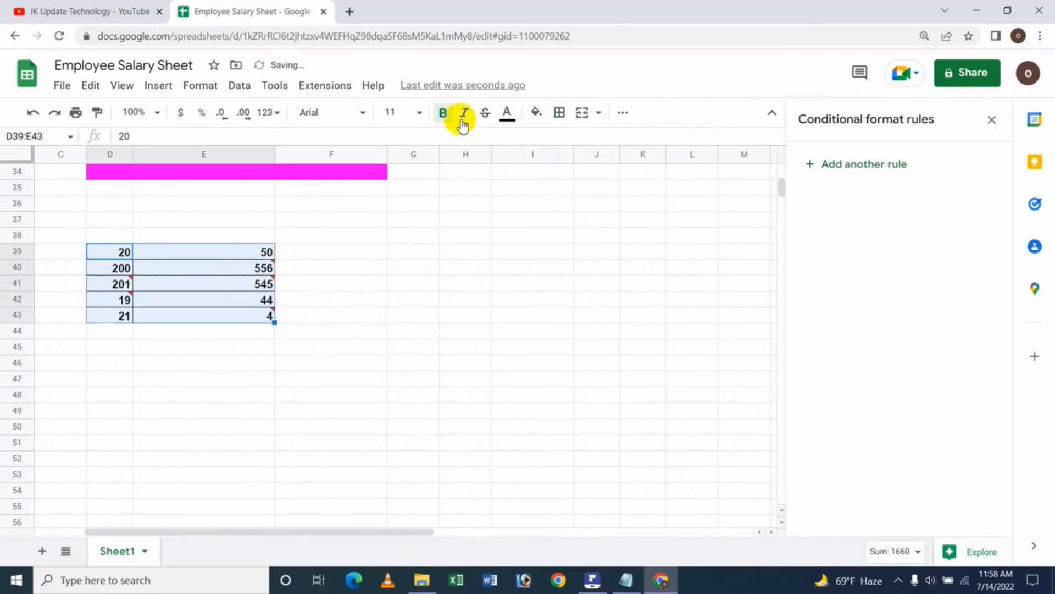
pyautogui.click(506, 115)
pyautogui.click(560, 277)
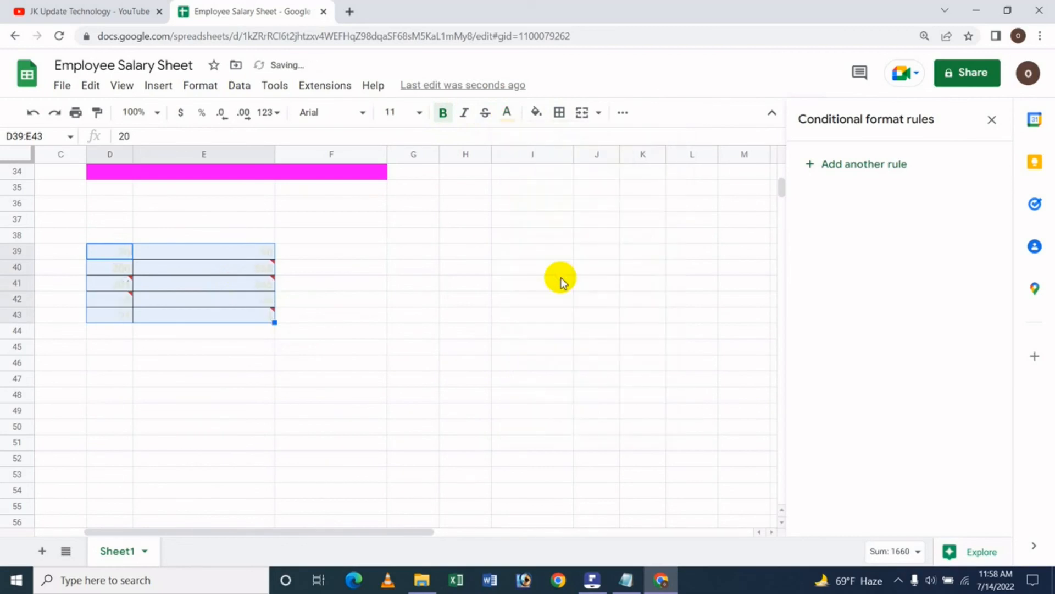
pyautogui.click(508, 119)
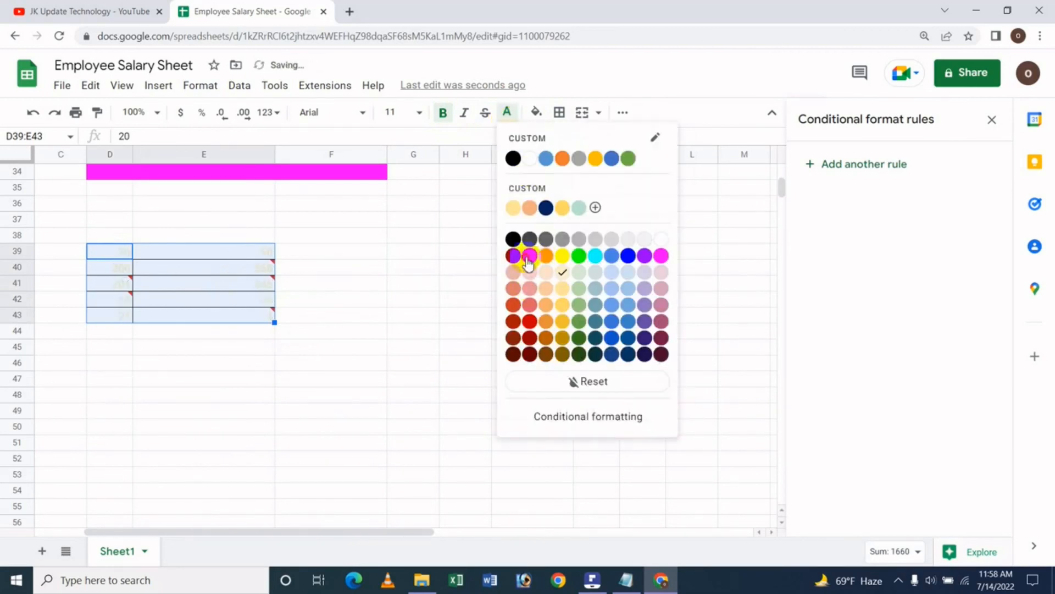
pyautogui.click(529, 256)
# Step: Fill the bordered range D39:E43 with dark green
pyautogui.click(542, 116)
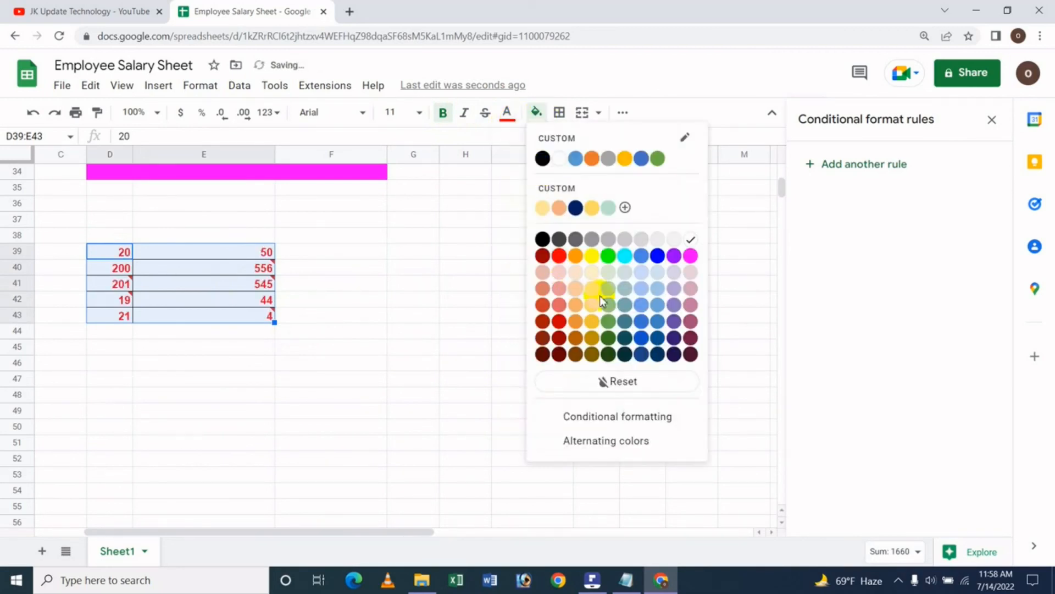
pyautogui.click(608, 337)
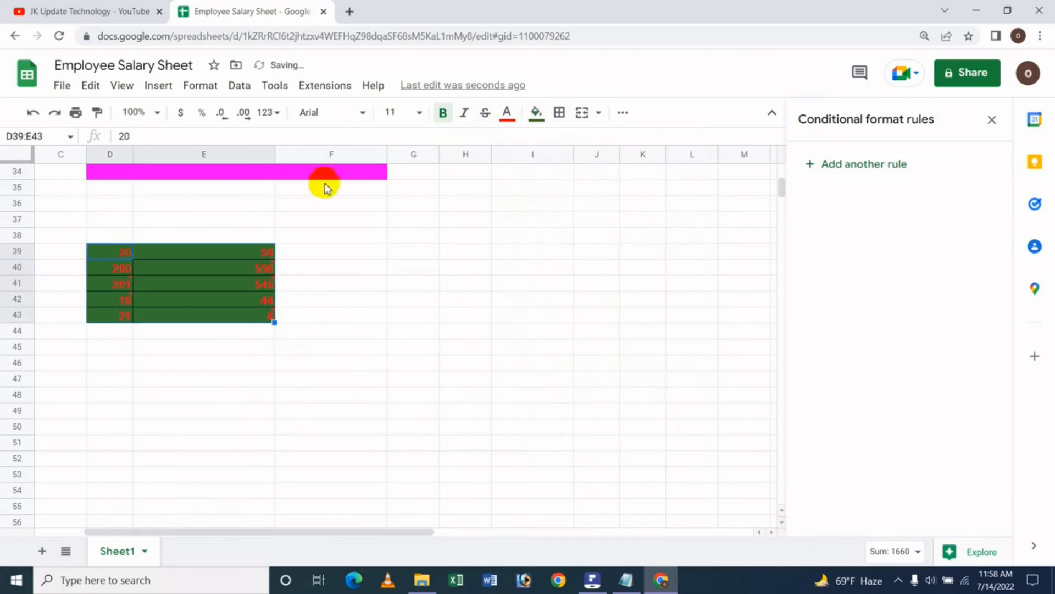
pyautogui.click(184, 348)
# Step: Copy the formatted numbers in D39:E43
pyautogui.click(113, 257)
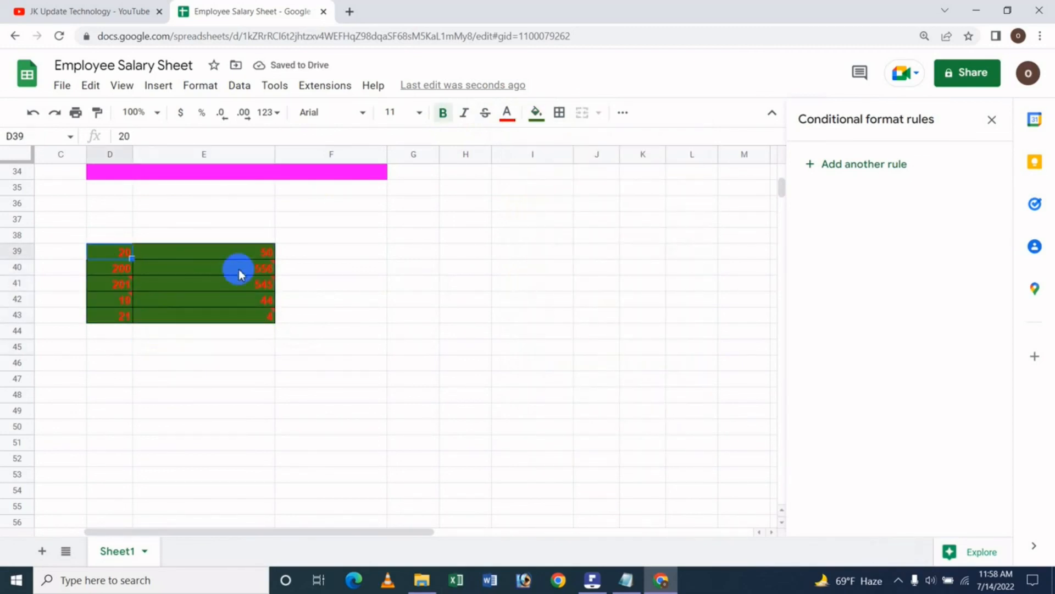
pyautogui.moveTo(376, 273)
pyautogui.hotkey('shift', 'Right')
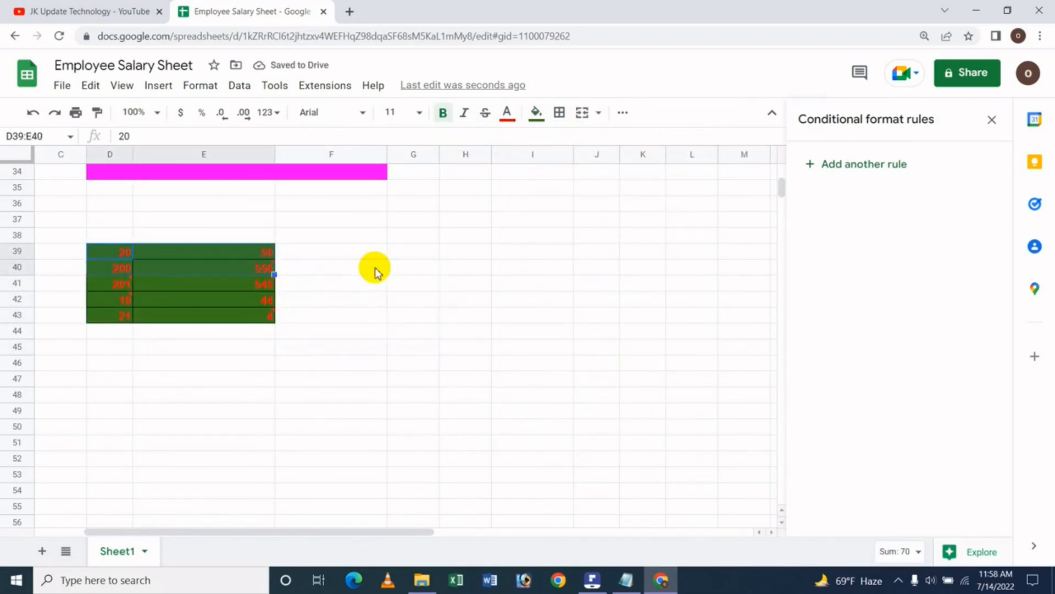
pyautogui.hotkey('shift', 'Down')
pyautogui.hotkey('shift', 'Down')
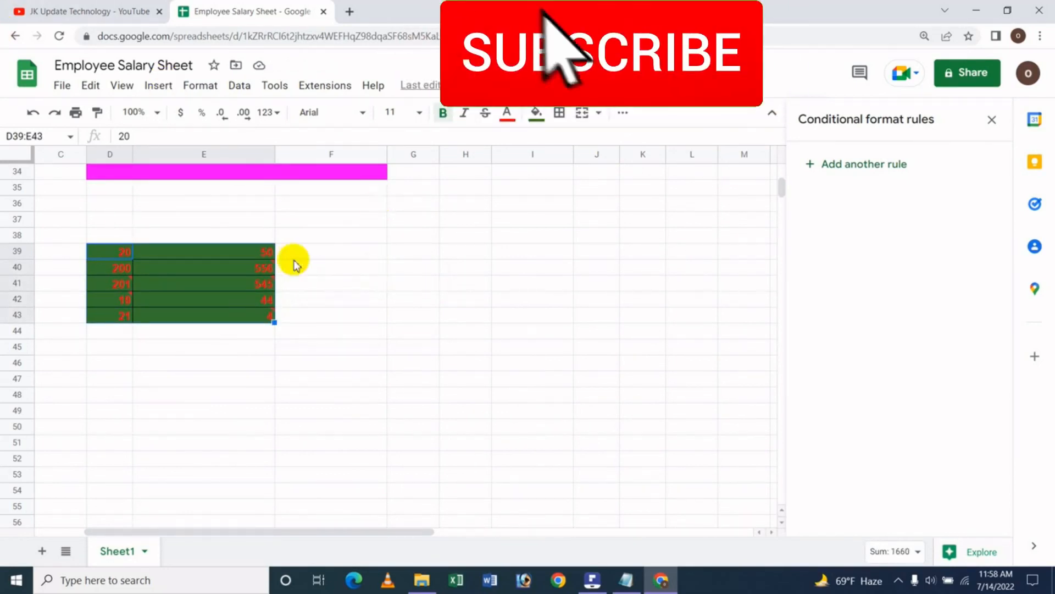
pyautogui.hotkey('ctrl', 'c')
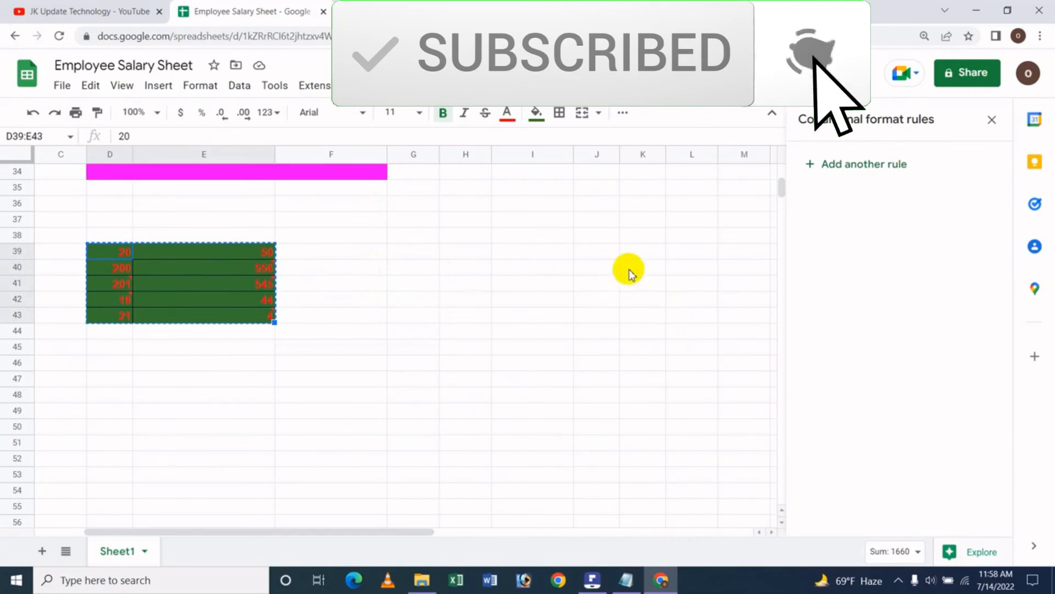
# Step: Paste the copied range at H39 with everything except its borders, using Paste special
pyautogui.click(464, 252)
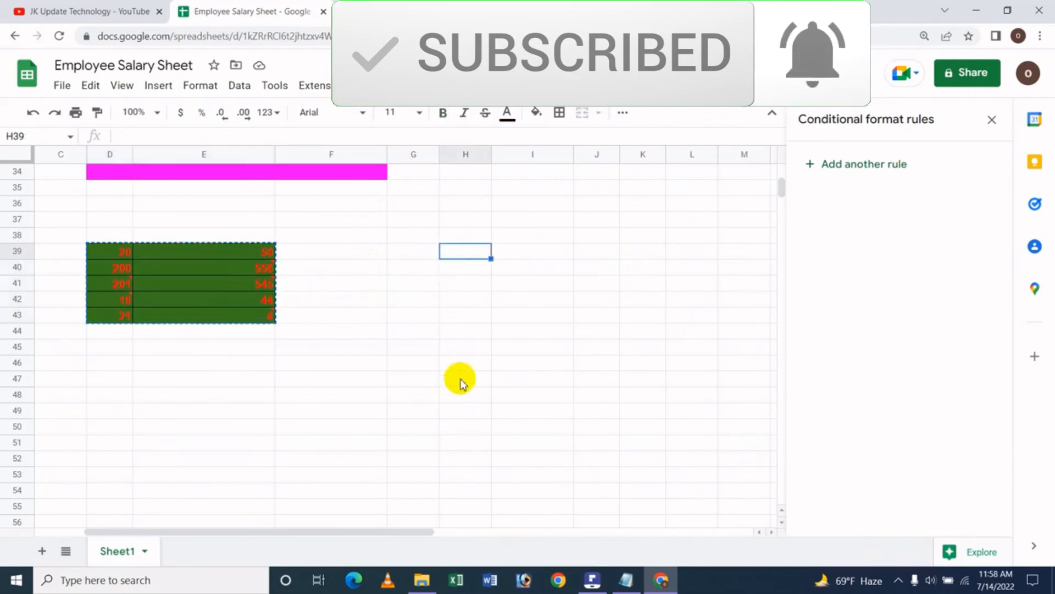
pyautogui.click(91, 85)
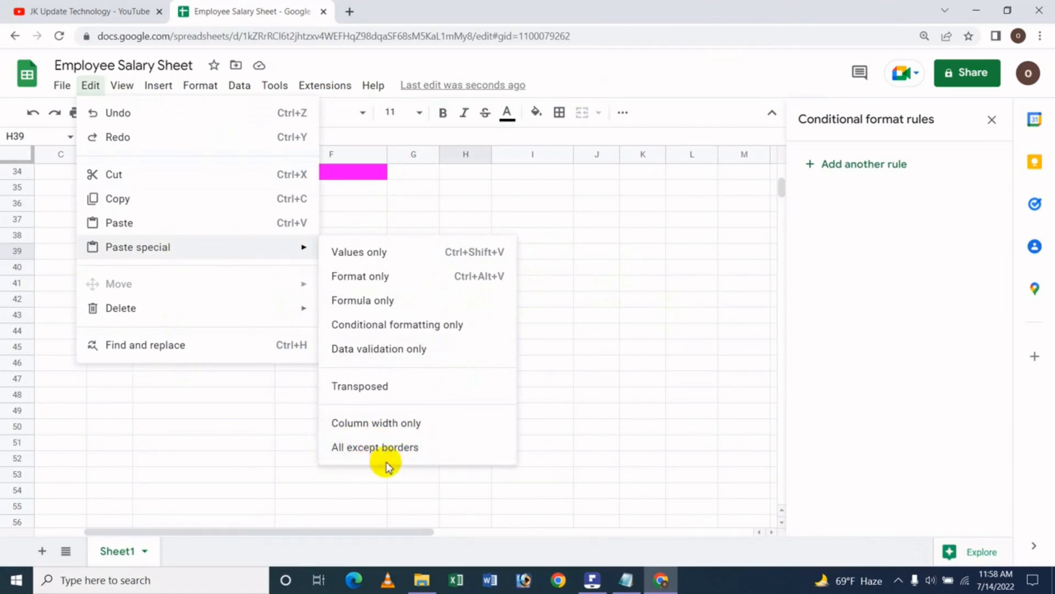
pyautogui.click(383, 456)
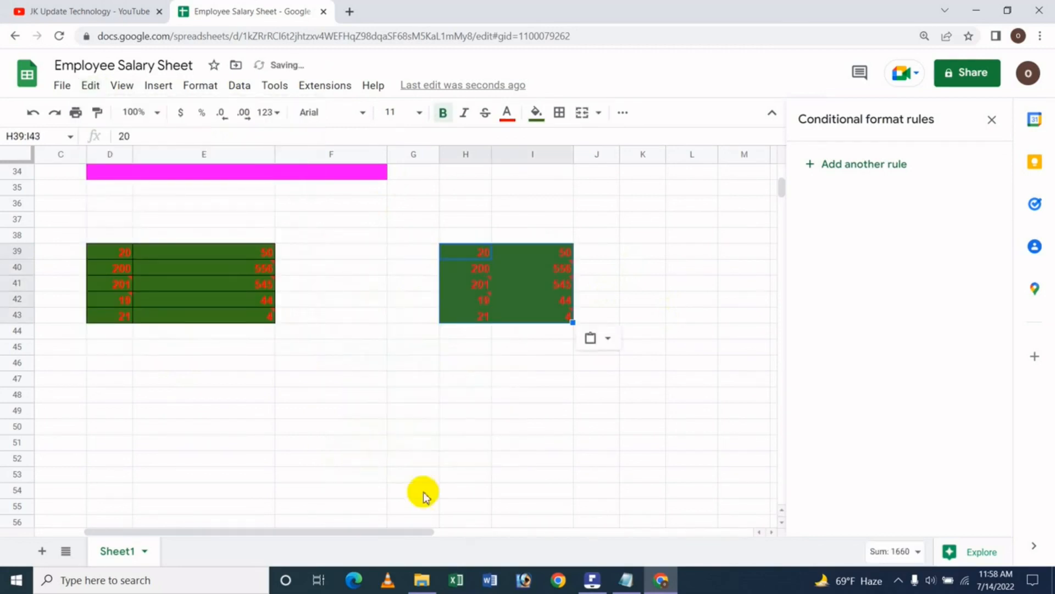
pyautogui.click(547, 360)
pyautogui.moveTo(464, 308)
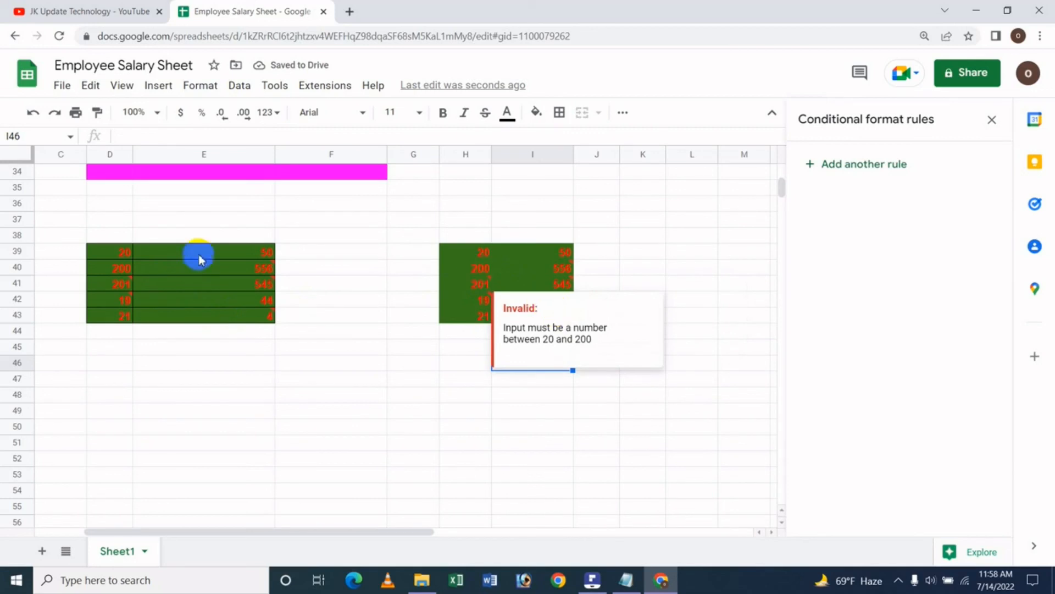
pyautogui.click(480, 281)
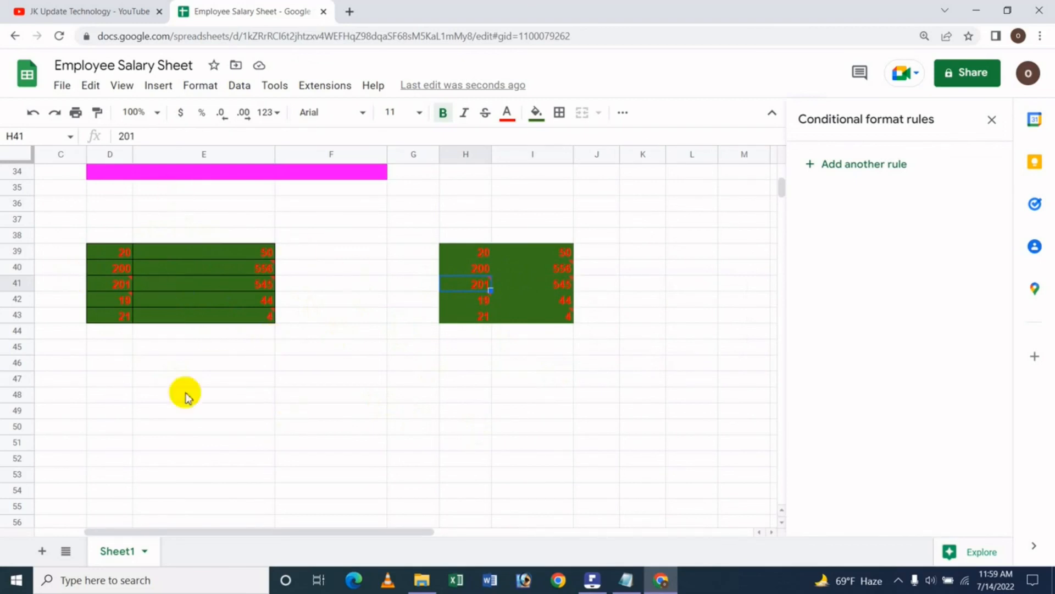
pyautogui.click(560, 113)
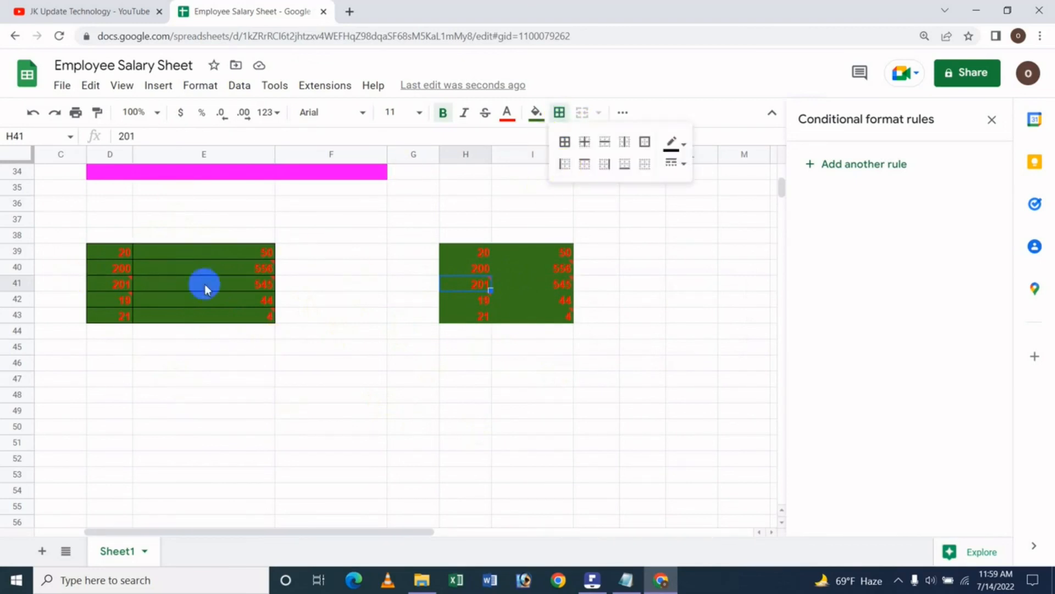
pyautogui.click(204, 346)
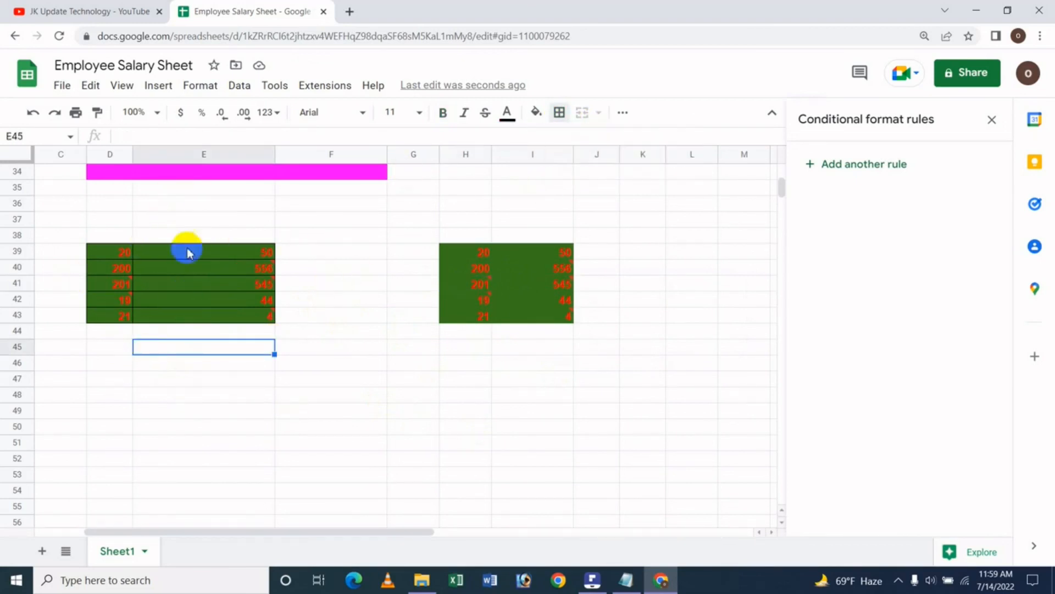
pyautogui.click(540, 366)
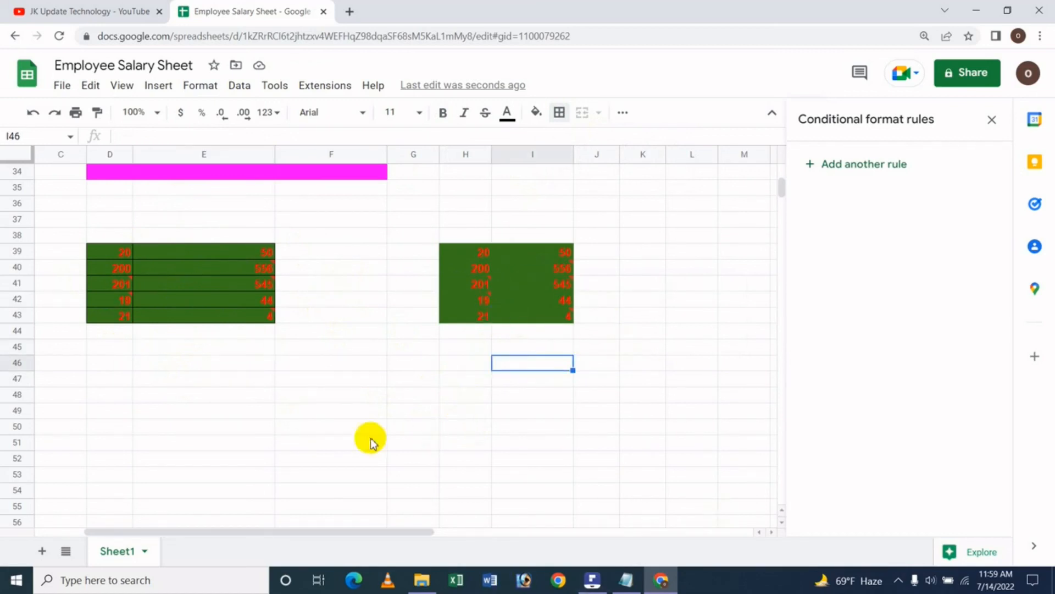
pyautogui.click(90, 86)
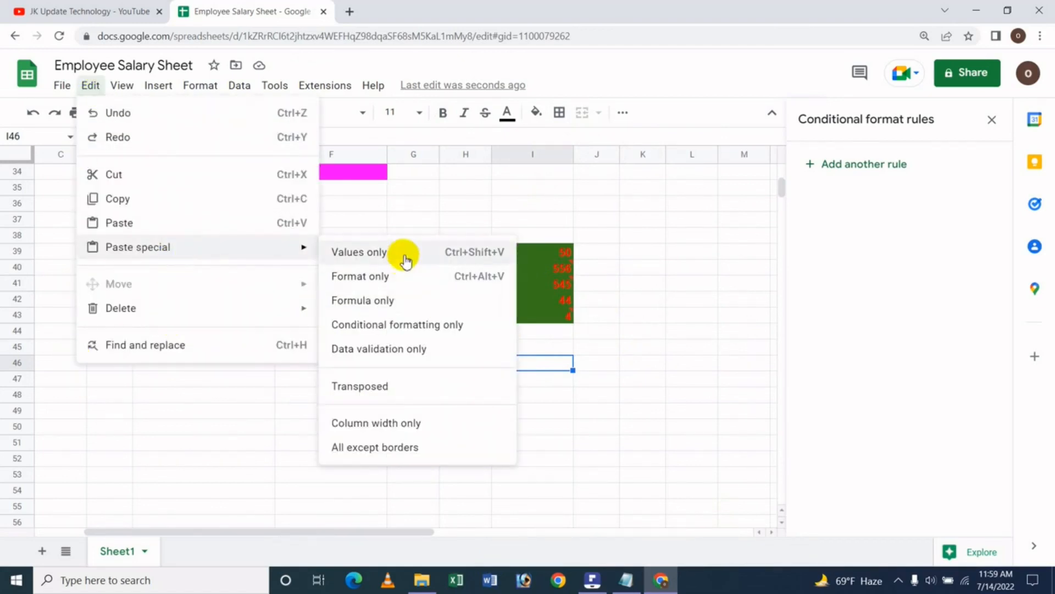
pyautogui.click(691, 347)
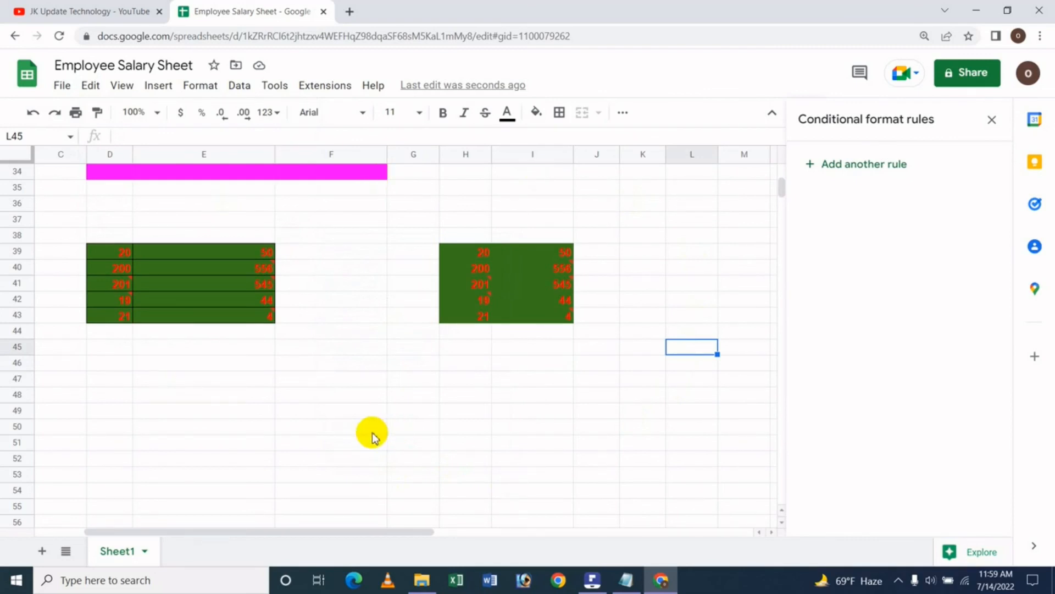
# Step: Switch to the JK Update Technology channel page on YouTube
pyautogui.click(72, 9)
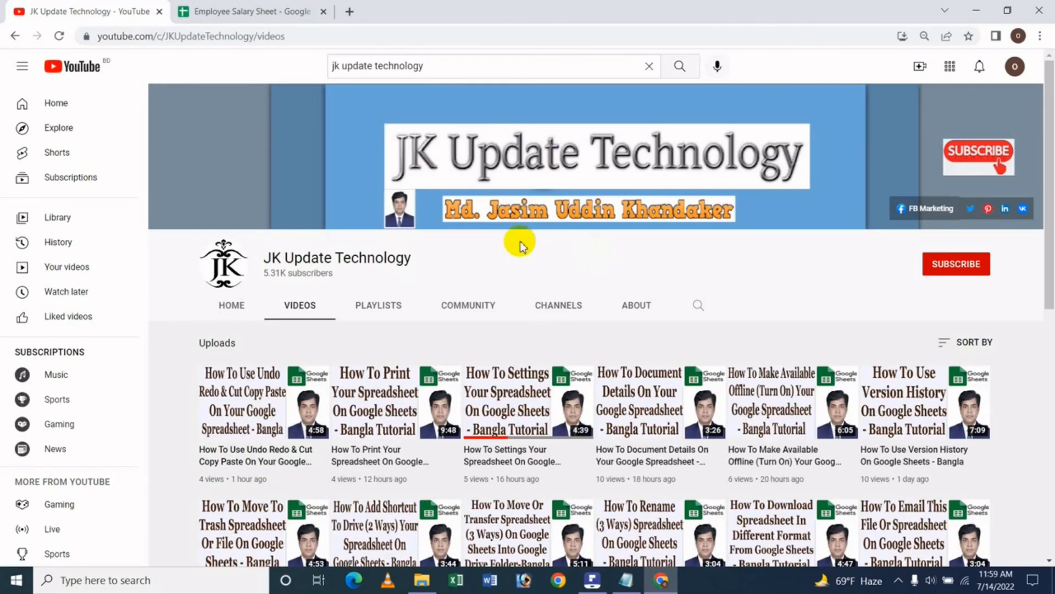